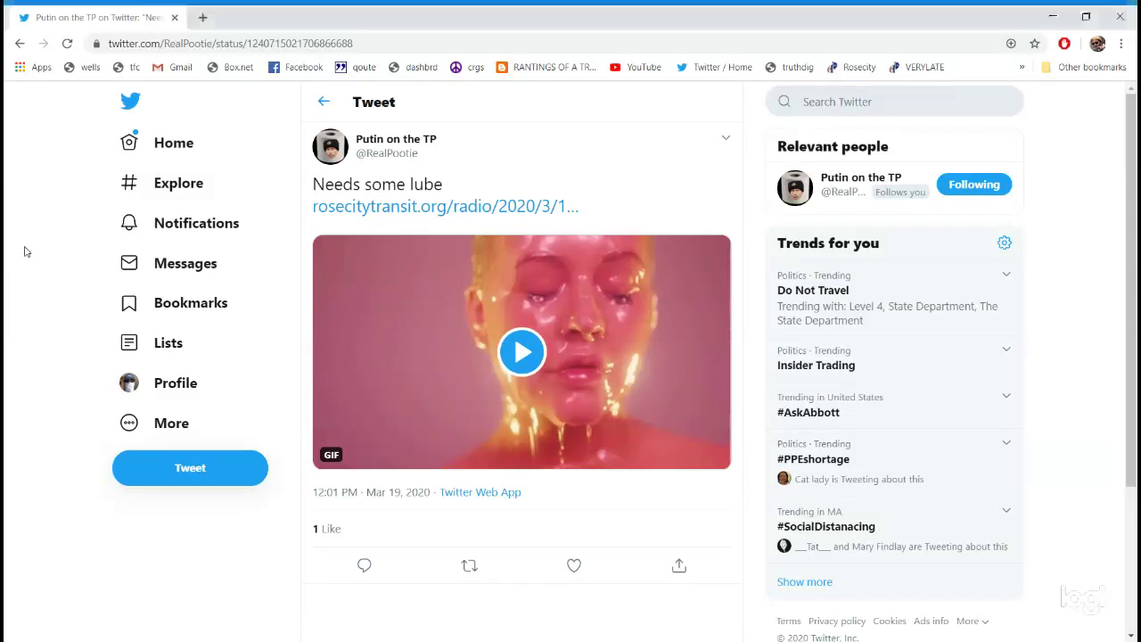
pyautogui.click(347, 163)
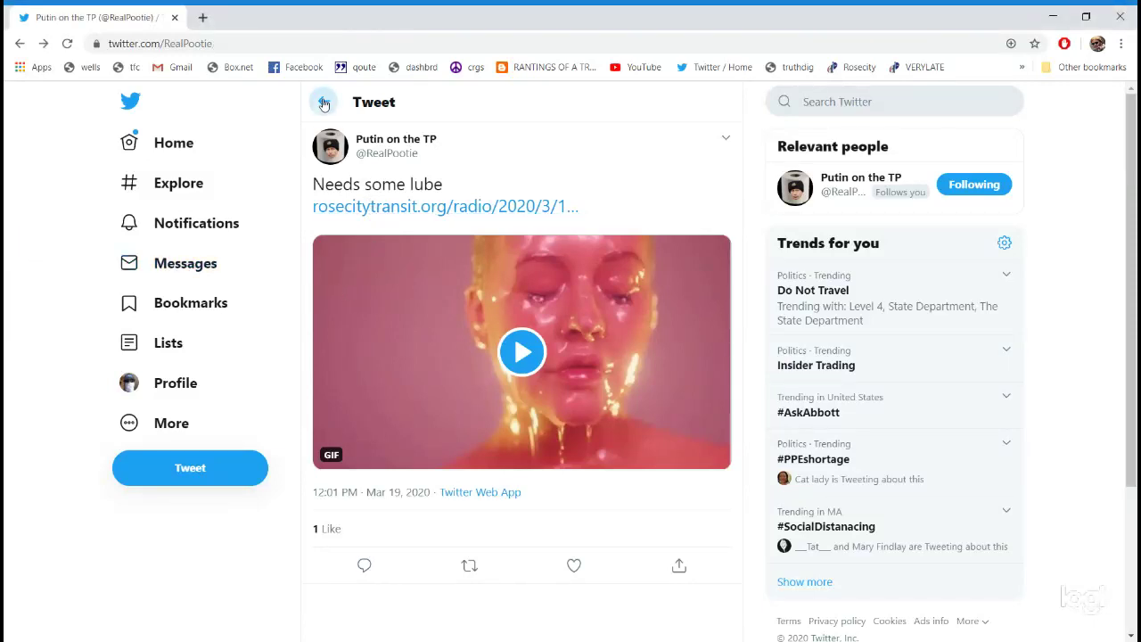
pyautogui.scroll(-5, 457, 285)
pyautogui.scroll(-5, 456, 285)
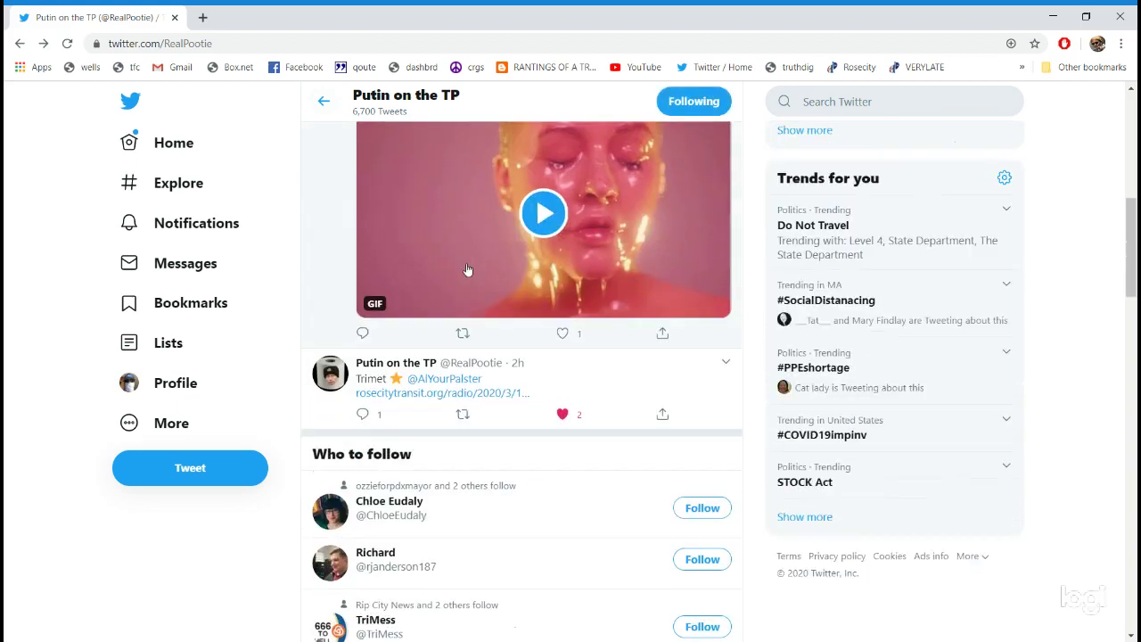
pyautogui.scroll(-5, 456, 286)
pyautogui.scroll(-5, 470, 272)
pyautogui.scroll(-5, 470, 272)
pyautogui.scroll(-5, 470, 272)
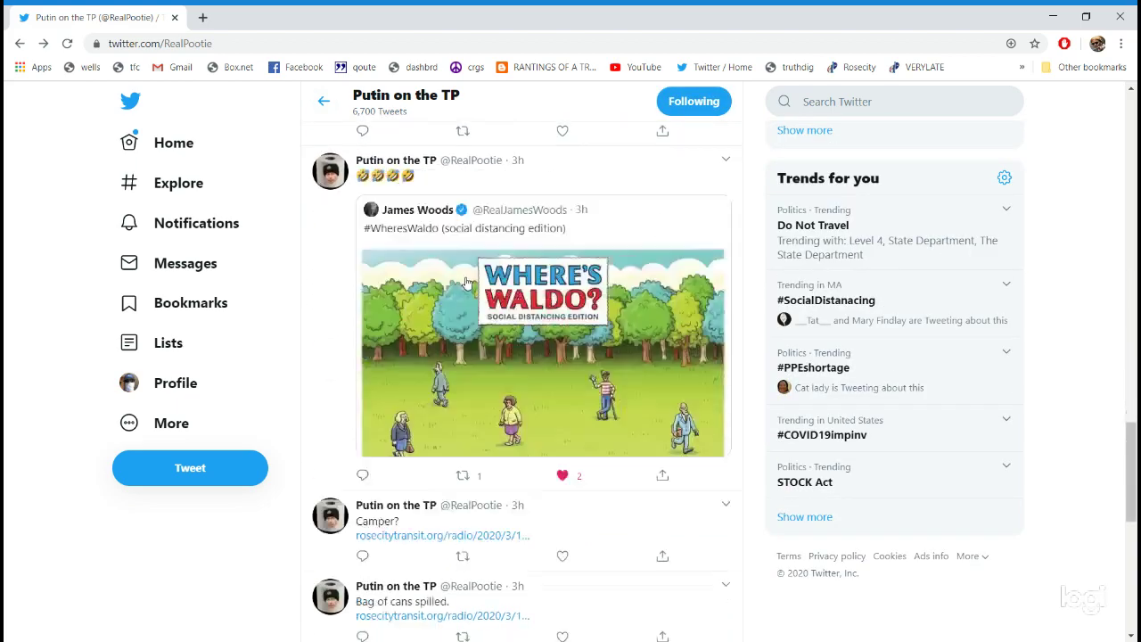
pyautogui.scroll(-5, 461, 293)
pyautogui.scroll(-4, 461, 292)
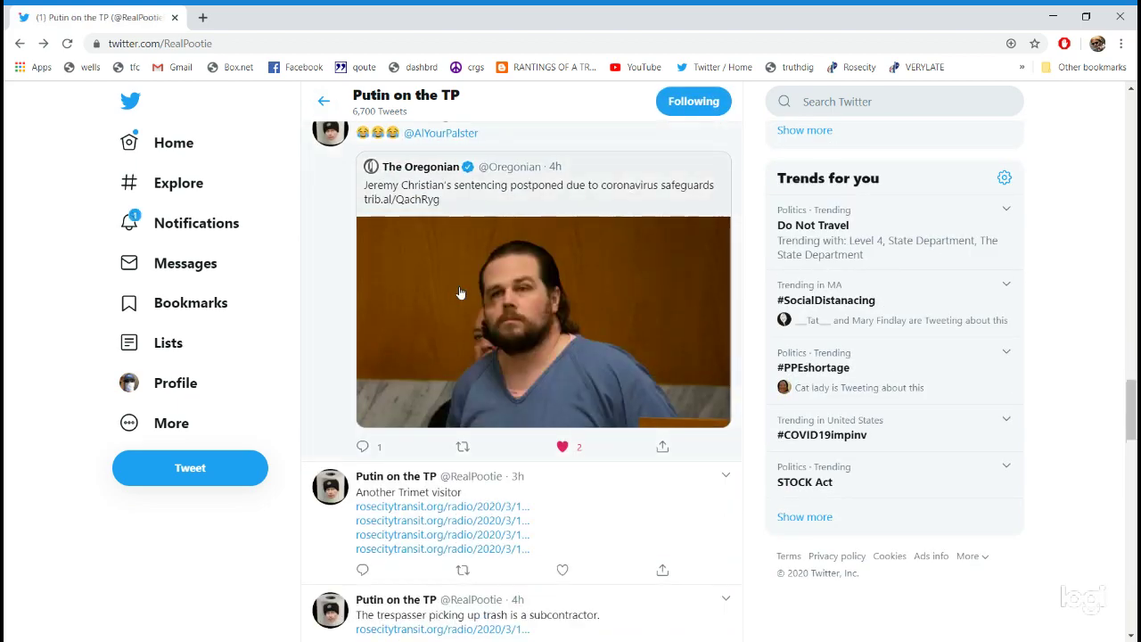
pyautogui.scroll(-3, 470, 256)
pyautogui.scroll(-5, 470, 256)
pyautogui.scroll(-5, 470, 256)
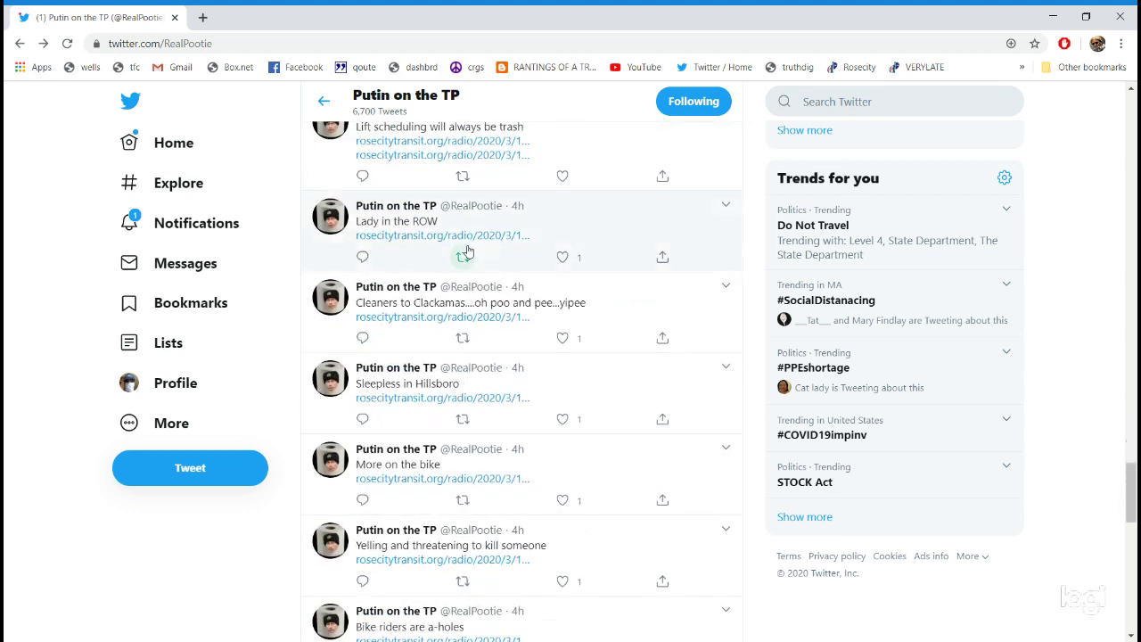
pyautogui.scroll(-2, 470, 256)
pyautogui.scroll(-1, 482, 221)
pyautogui.scroll(-2, 481, 220)
pyautogui.scroll(-3, 482, 220)
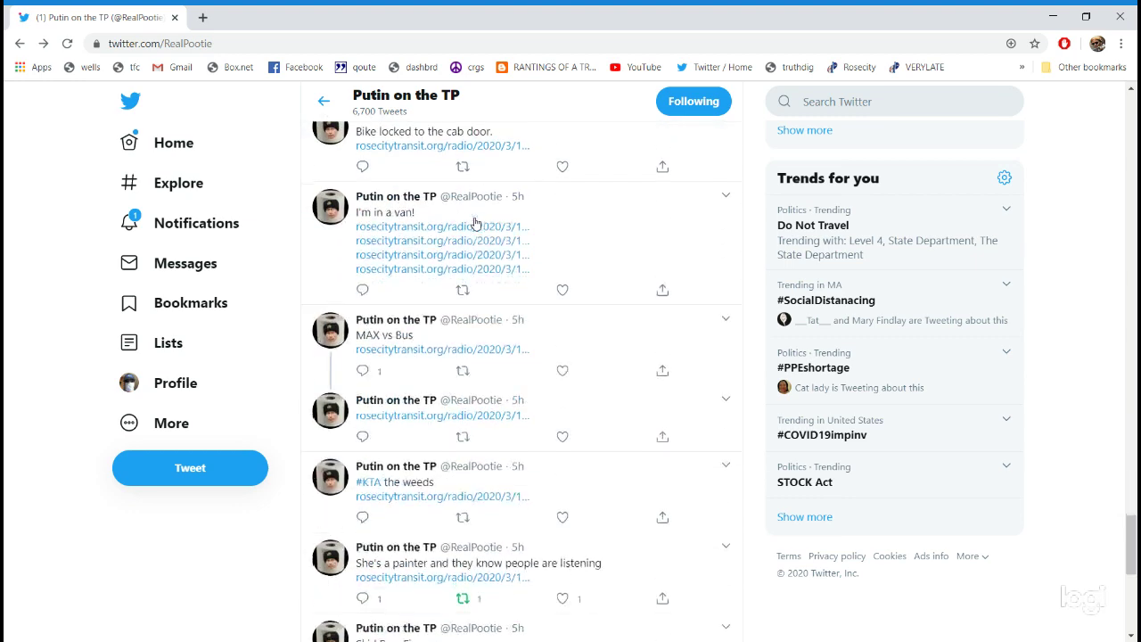
pyautogui.scroll(-2, 481, 220)
pyautogui.scroll(-2, 477, 214)
pyautogui.scroll(-1, 477, 214)
pyautogui.scroll(-2, 478, 214)
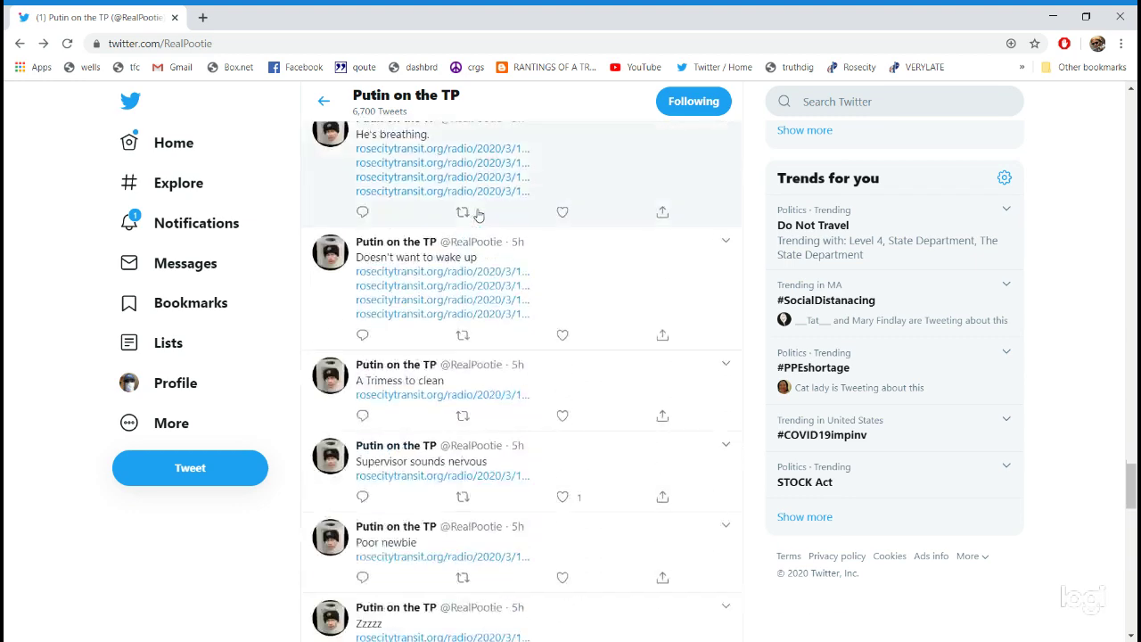
pyautogui.scroll(-1, 508, 207)
pyautogui.scroll(-1, 508, 207)
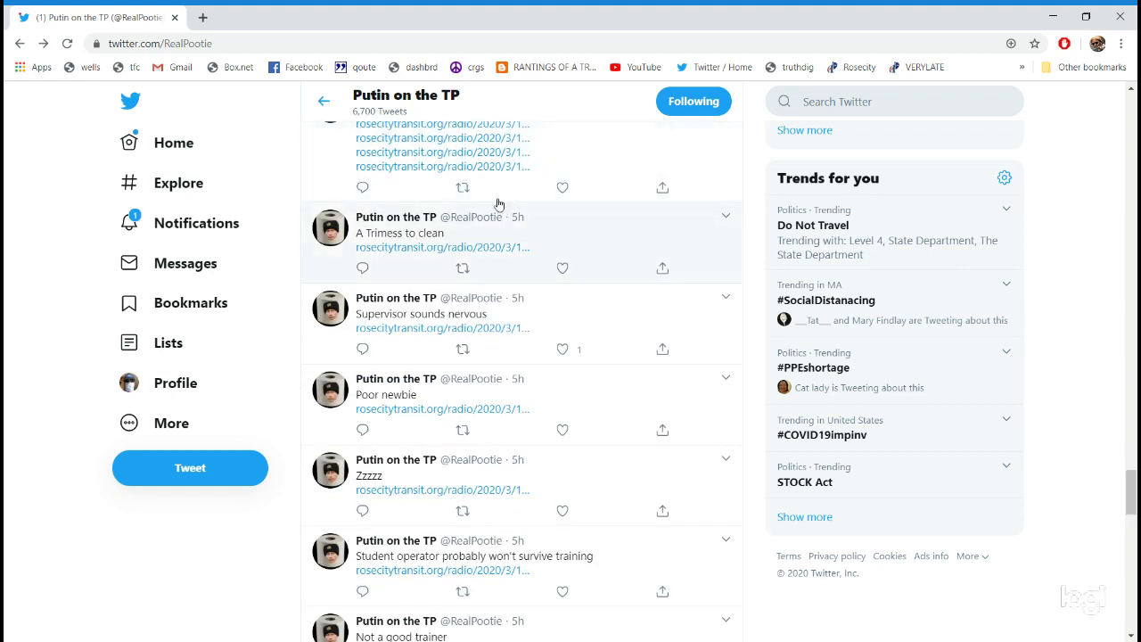
pyautogui.scroll(-2, 499, 203)
pyautogui.scroll(-2, 499, 203)
pyautogui.scroll(-2, 495, 214)
pyautogui.scroll(-2, 489, 229)
pyautogui.scroll(-3, 489, 229)
pyautogui.scroll(-3, 488, 228)
pyautogui.scroll(-3, 492, 254)
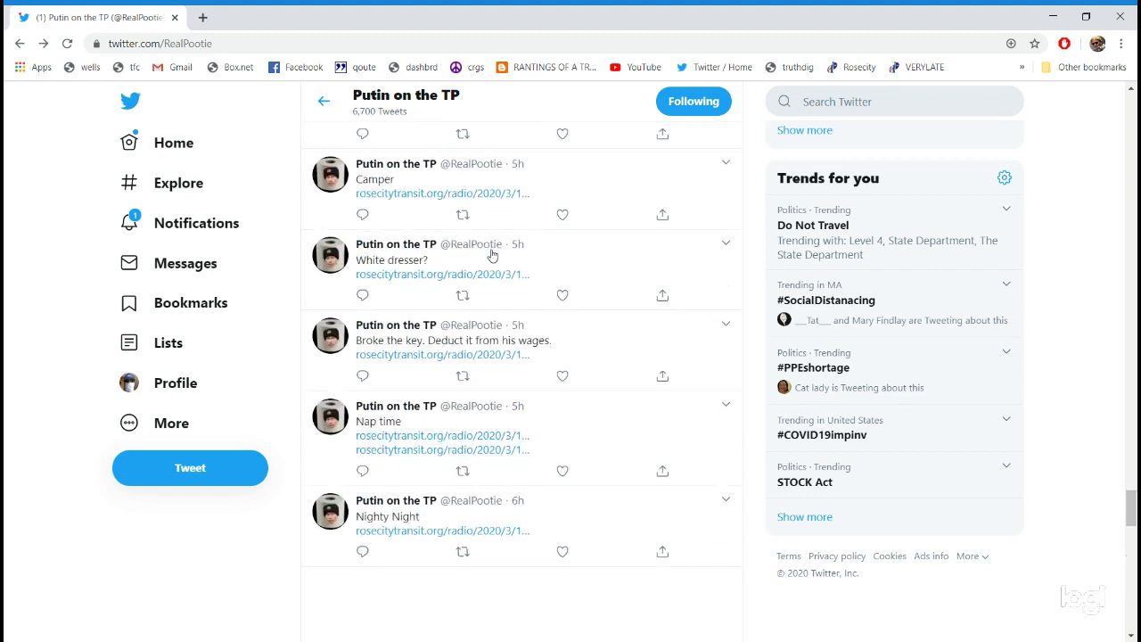
pyautogui.scroll(-3, 492, 254)
pyautogui.scroll(-1, 492, 254)
pyautogui.scroll(-3, 489, 259)
pyautogui.scroll(-2, 481, 266)
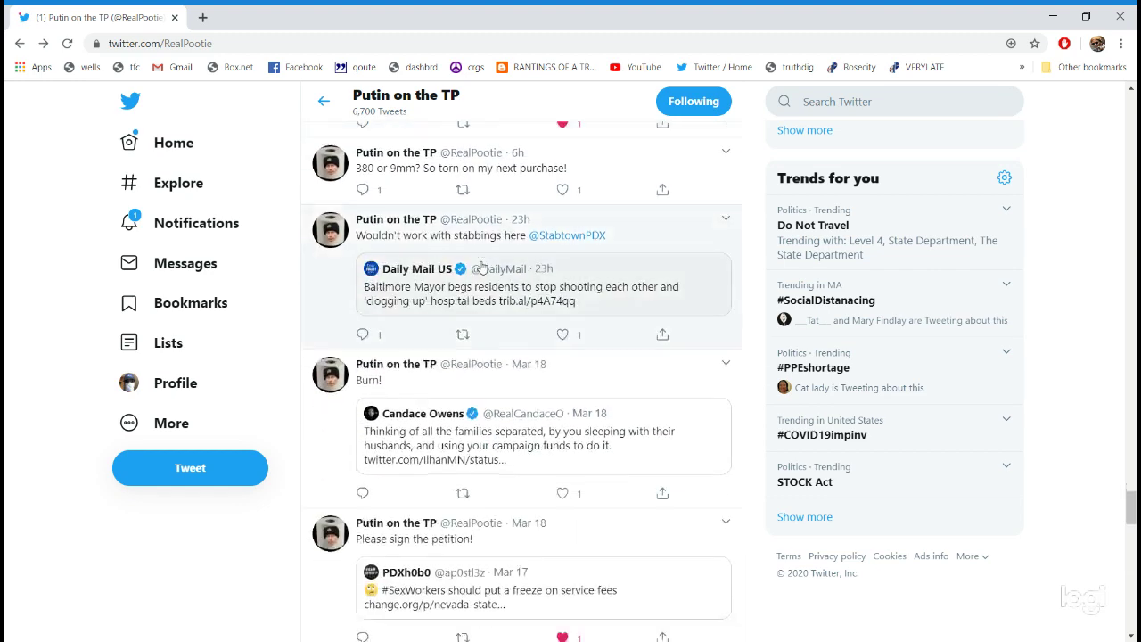
pyautogui.scroll(-2, 481, 266)
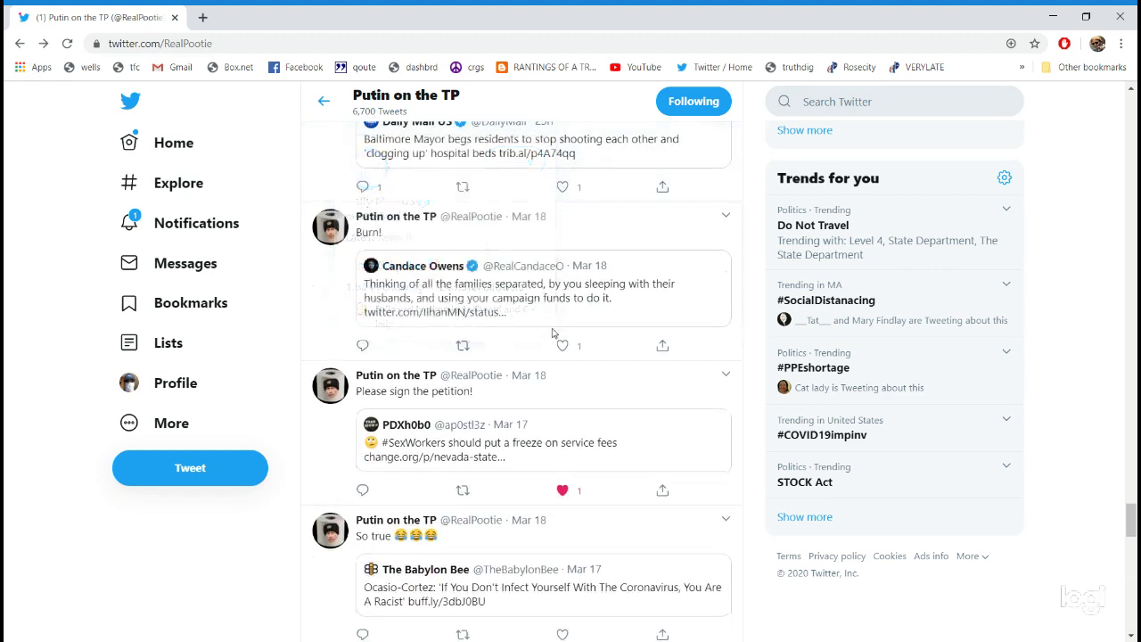
pyautogui.scroll(-3, 553, 332)
pyautogui.scroll(-2, 553, 332)
pyautogui.scroll(2, 553, 332)
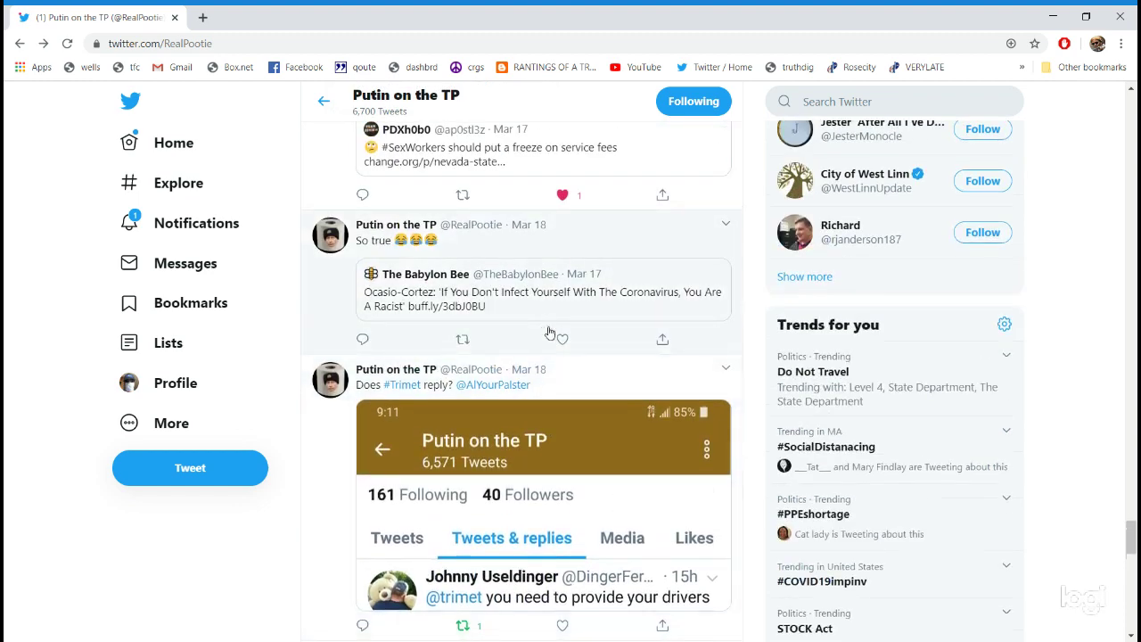
pyautogui.scroll(3, 551, 332)
pyautogui.scroll(2, 540, 302)
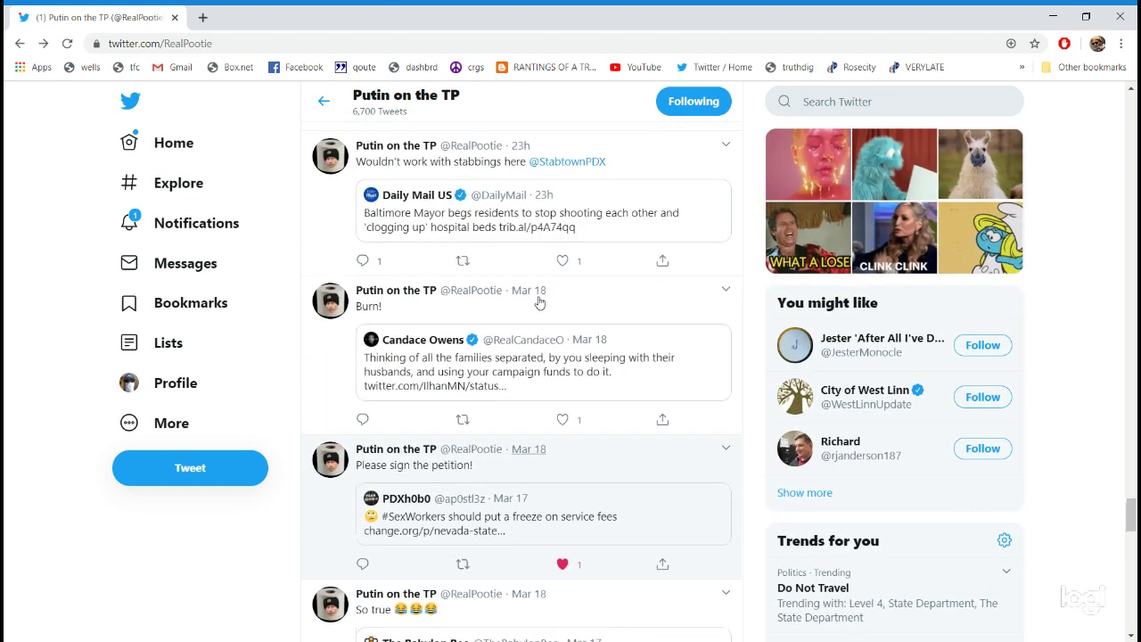
pyautogui.scroll(1, 540, 302)
pyautogui.scroll(2, 535, 285)
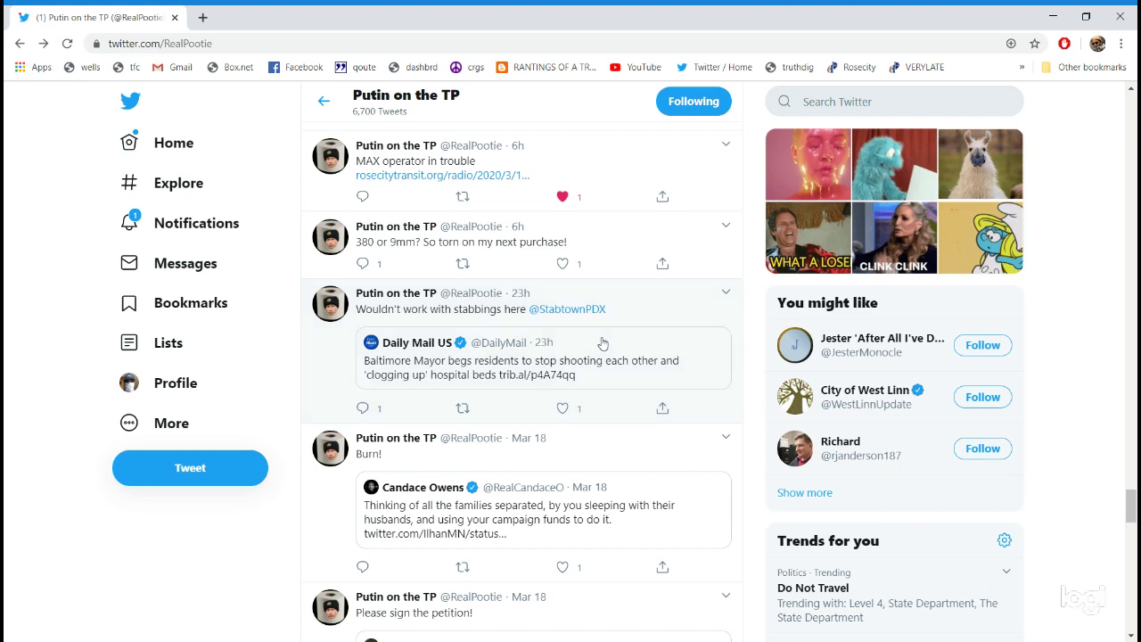
pyautogui.scroll(3, 606, 346)
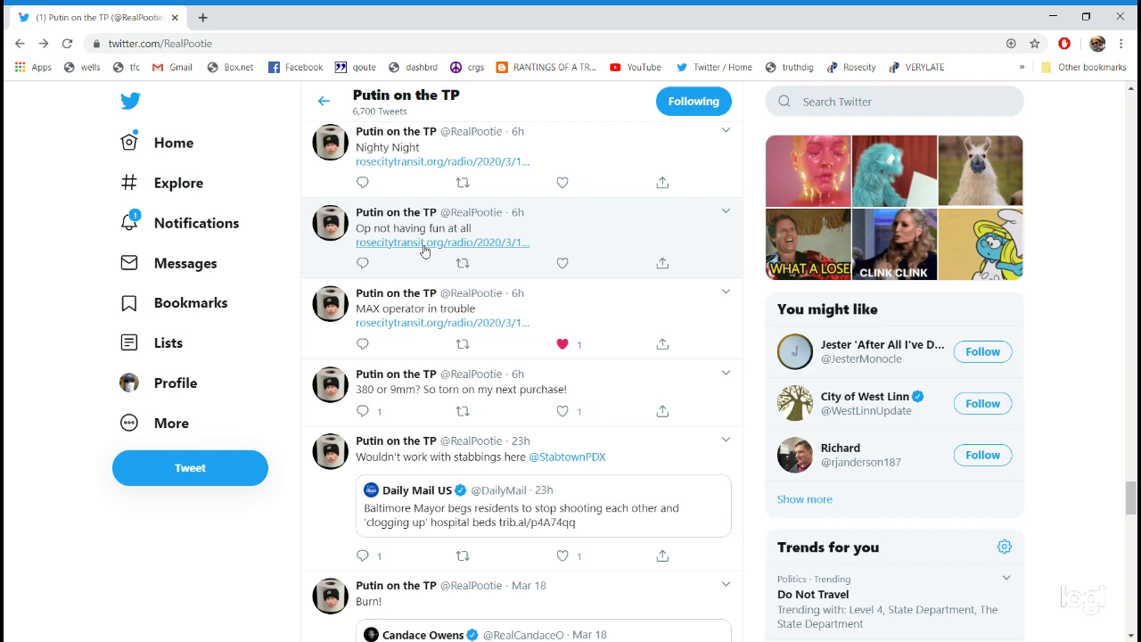
# Step: Quote-retweet the 'Op not having fun at all' clip saying 'welcome to Trimet light rail'
pyautogui.click(424, 246)
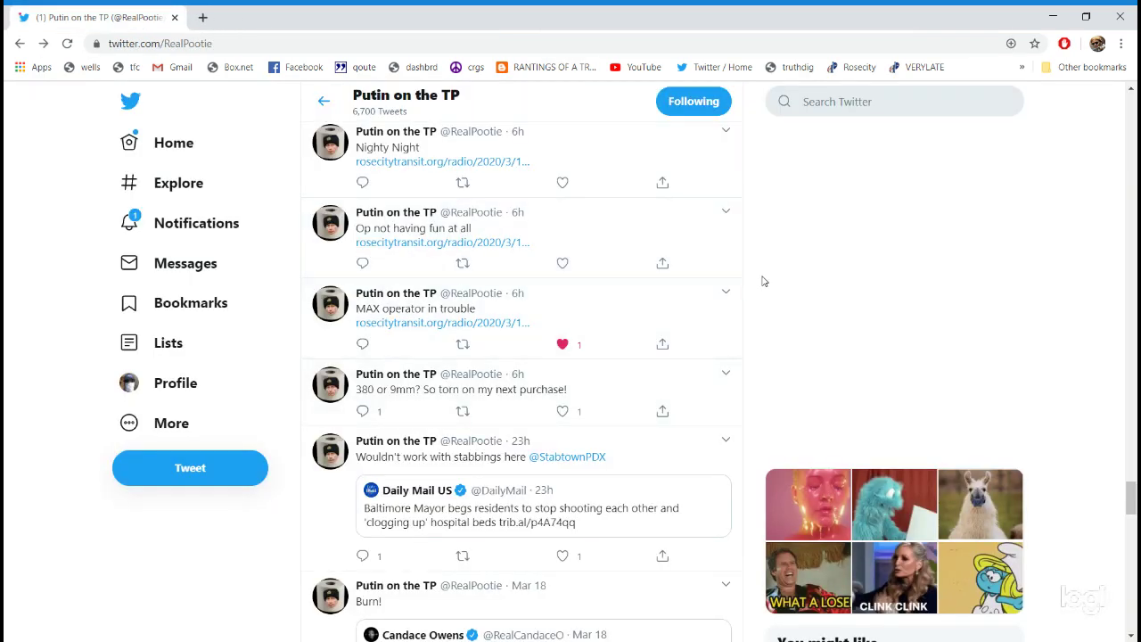
pyautogui.click(463, 263)
pyautogui.click(433, 314)
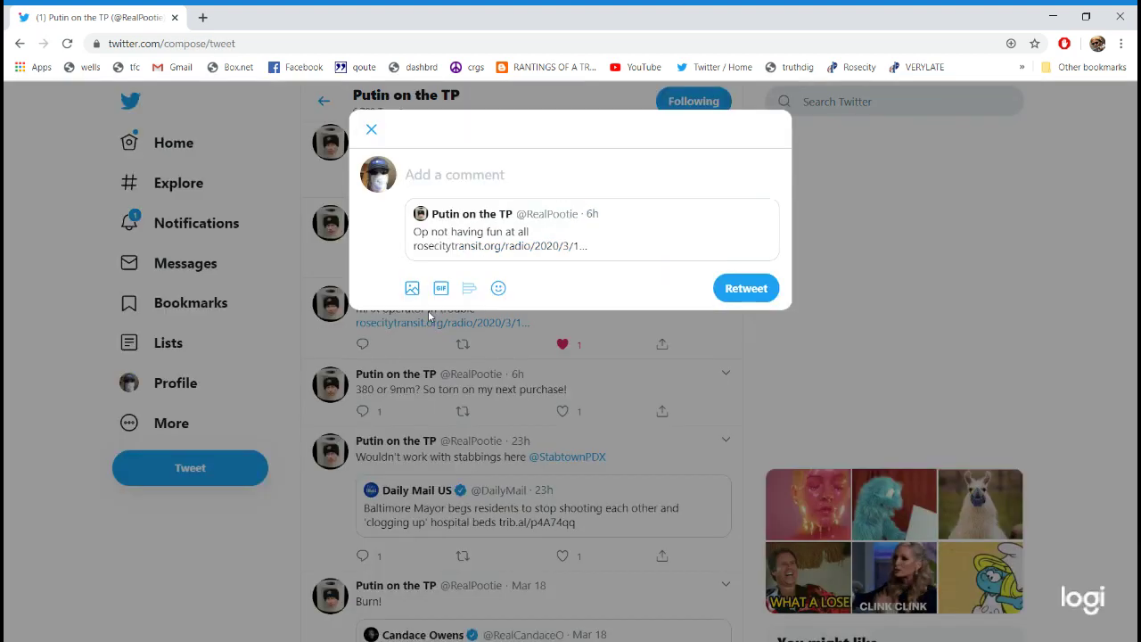
pyautogui.write('wel')
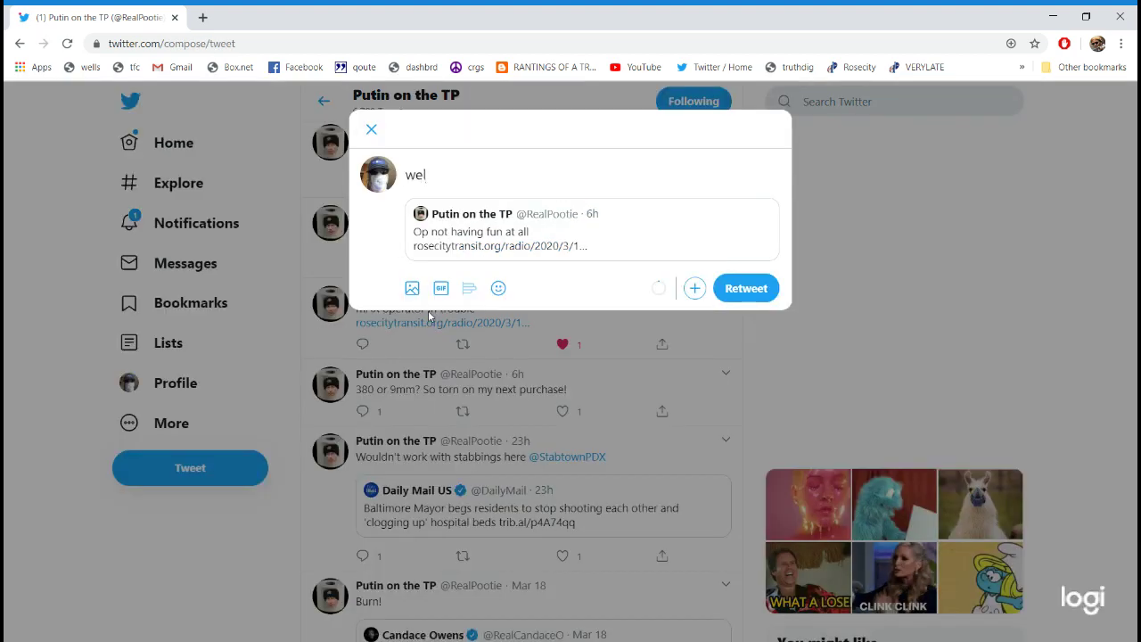
pyautogui.write('come to Trimet light rail')
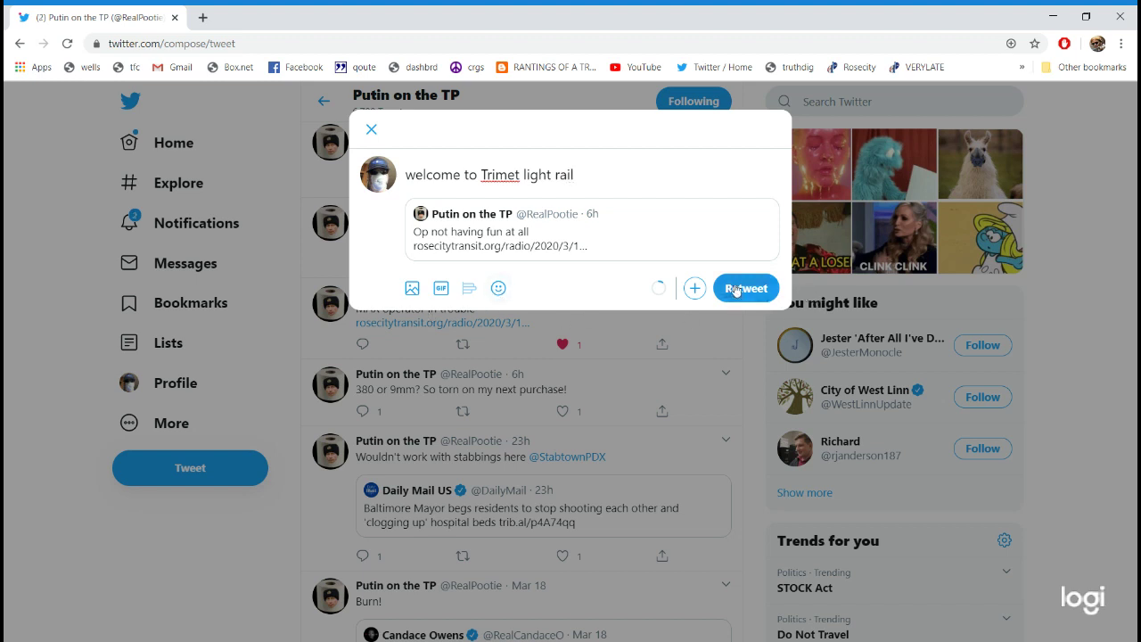
pyautogui.click(739, 290)
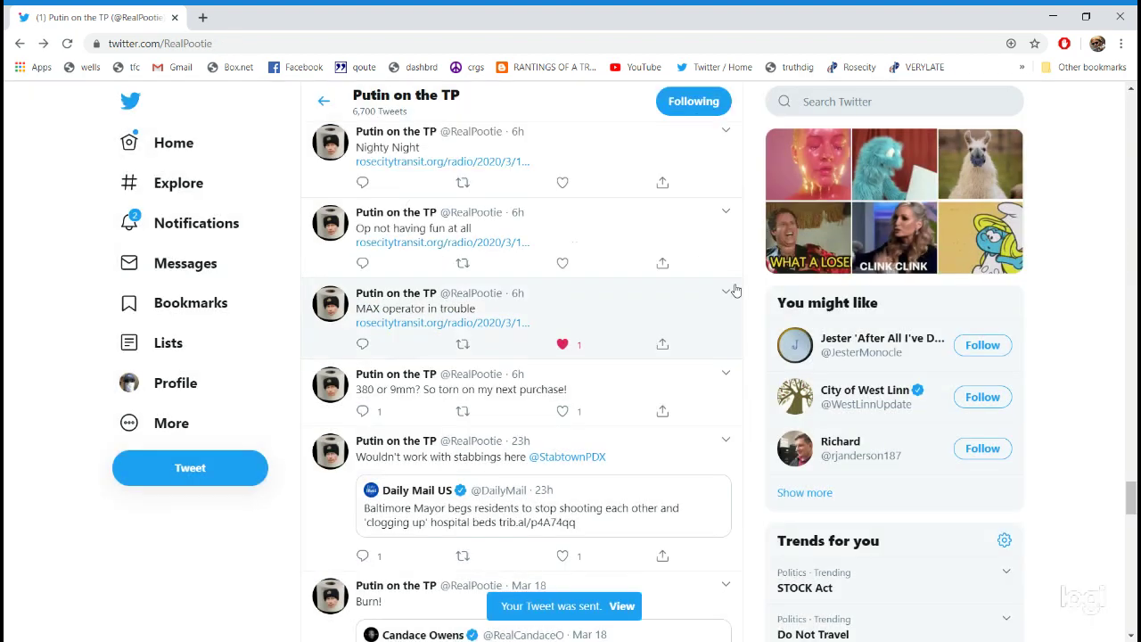
# Step: Like the 'Op not having fun at all', 'Nighty Night' and 'Nap time' tweets after playing Nap time's clips
pyautogui.click(563, 264)
pyautogui.scroll(1, 563, 264)
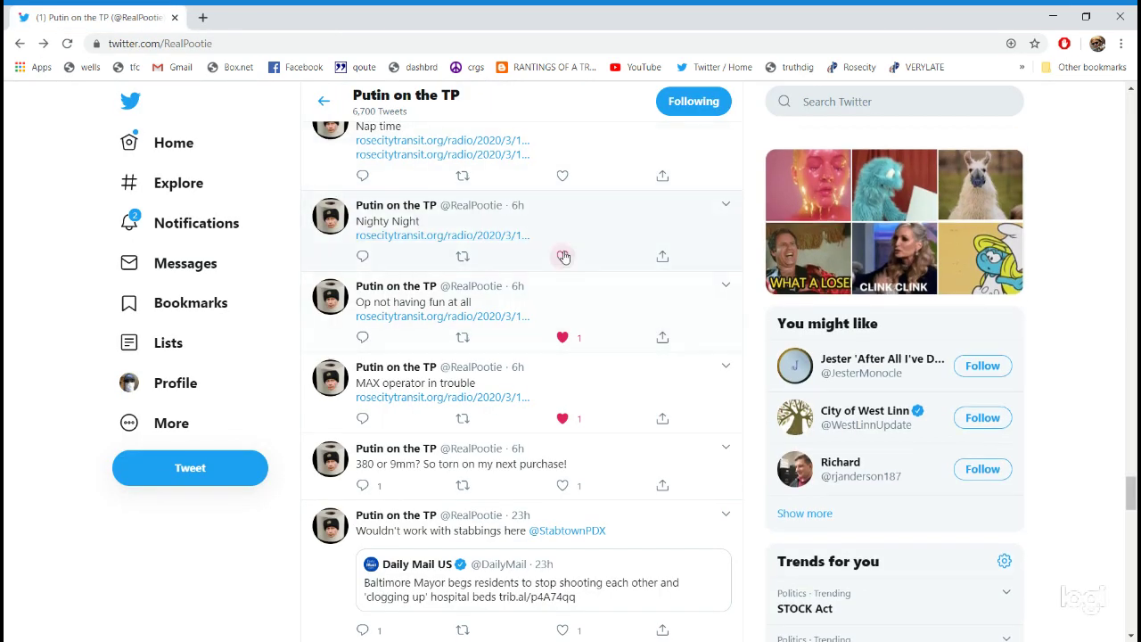
pyautogui.click(564, 259)
pyautogui.scroll(2, 596, 241)
pyautogui.scroll(2, 596, 240)
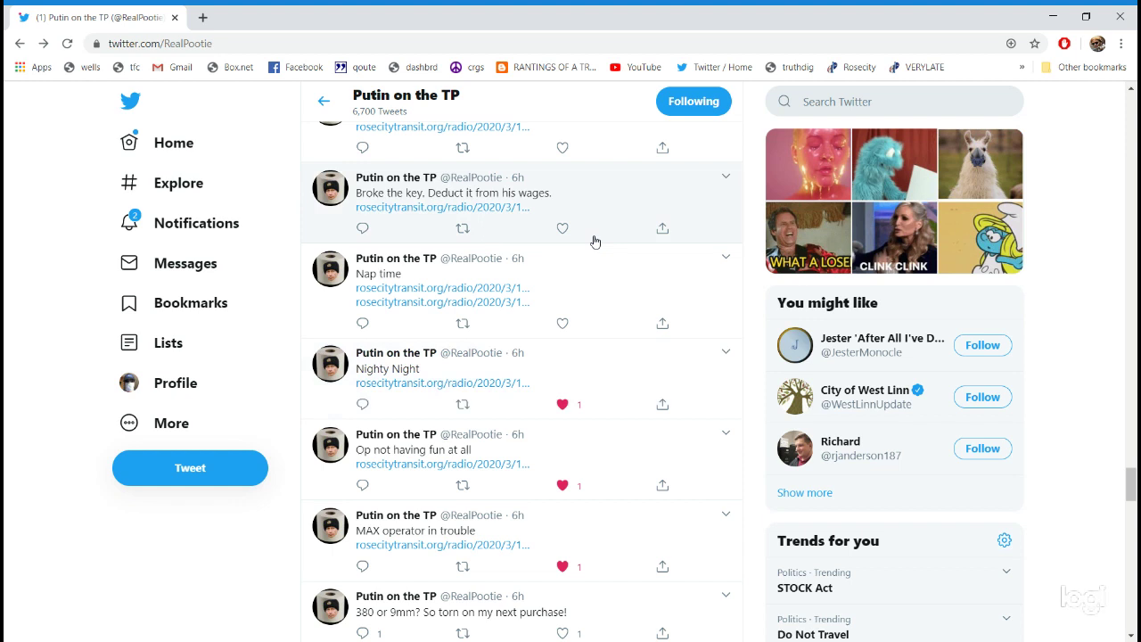
pyautogui.click(442, 288)
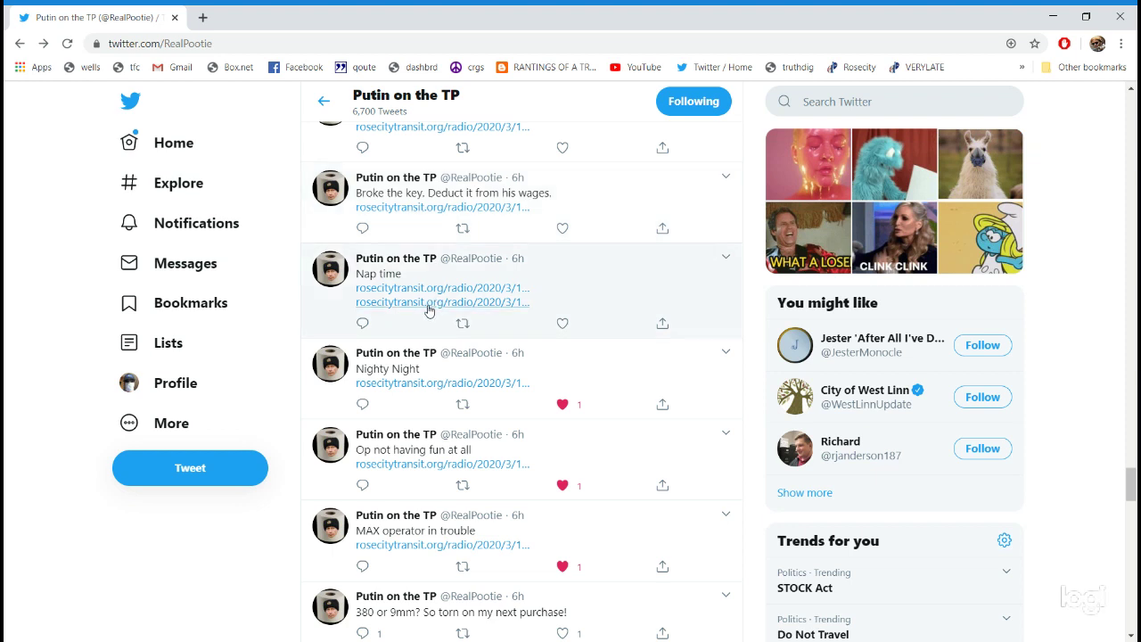
pyautogui.click(429, 304)
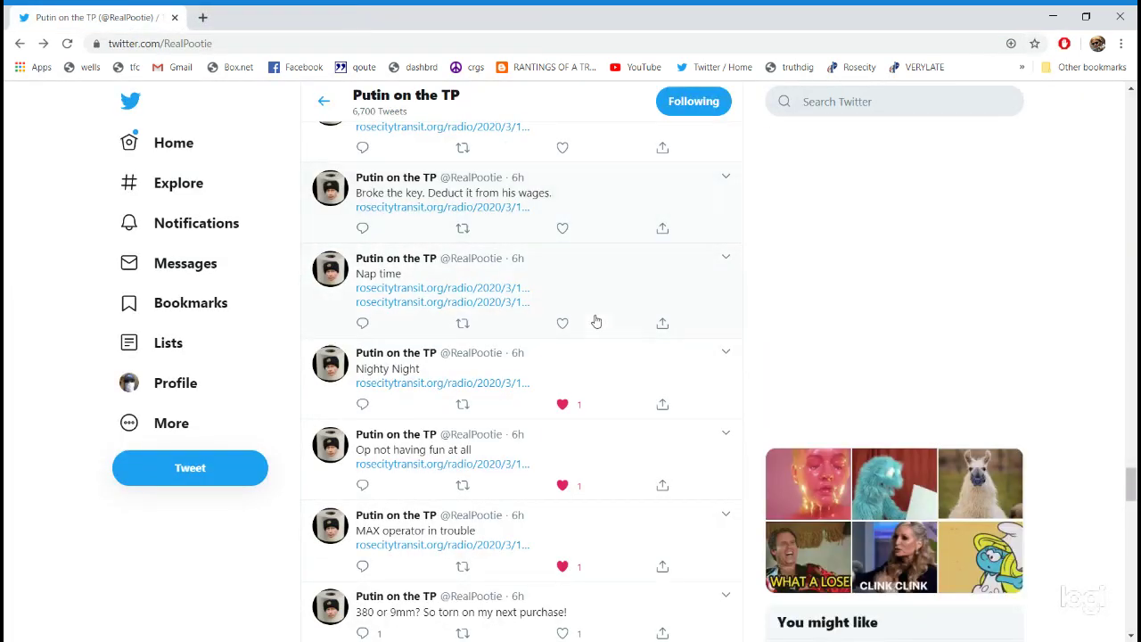
pyautogui.click(562, 324)
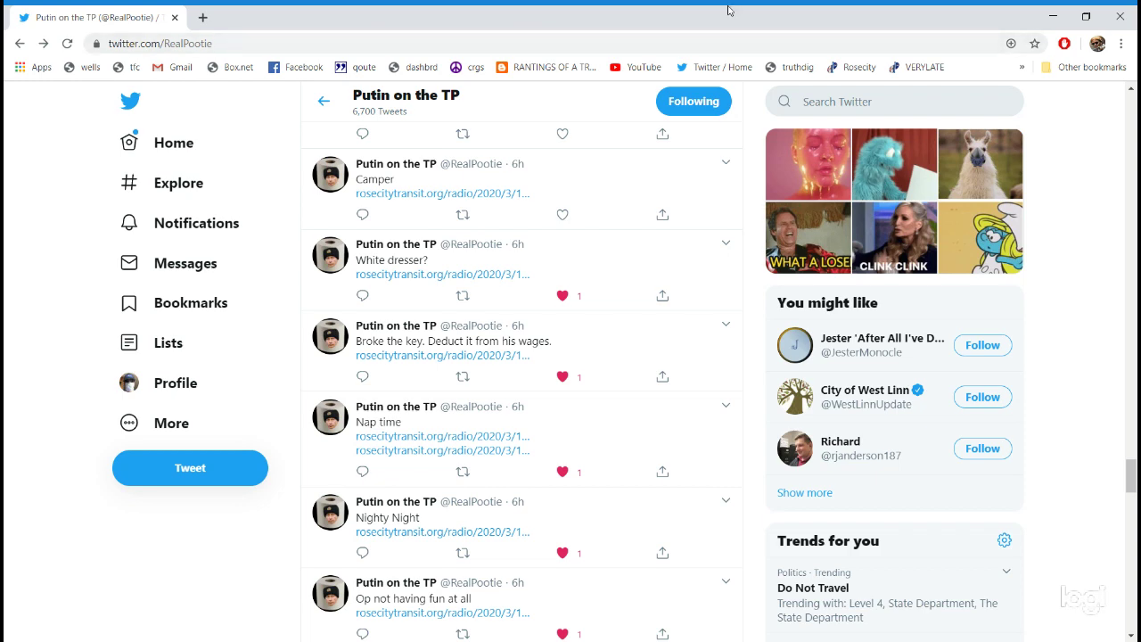
pyautogui.click(362, 295)
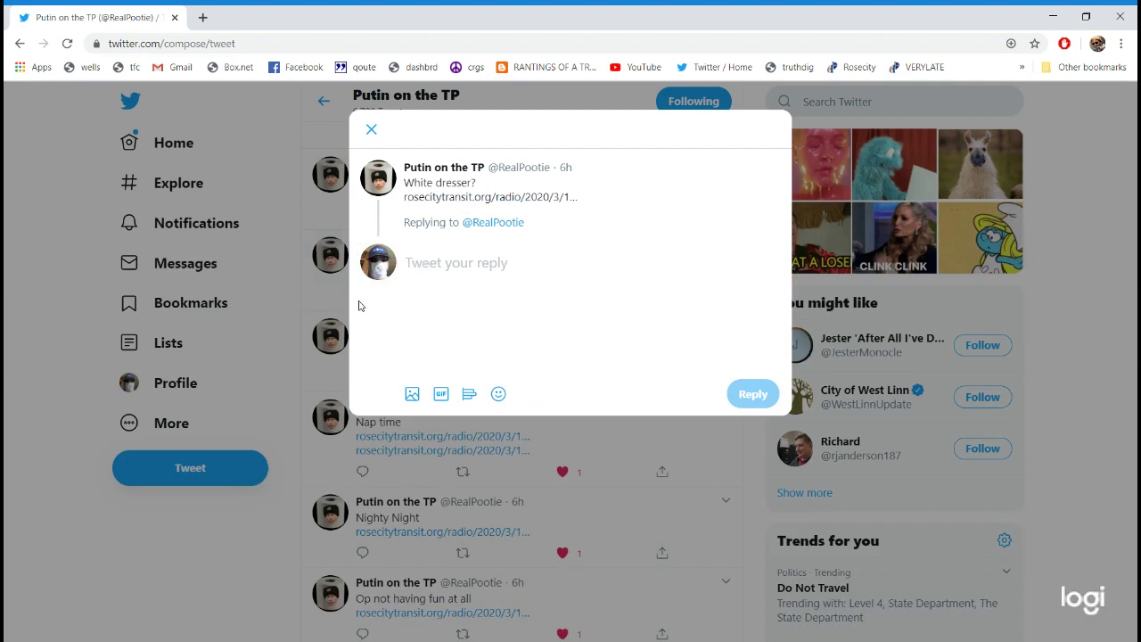
pyautogui.write('lol')
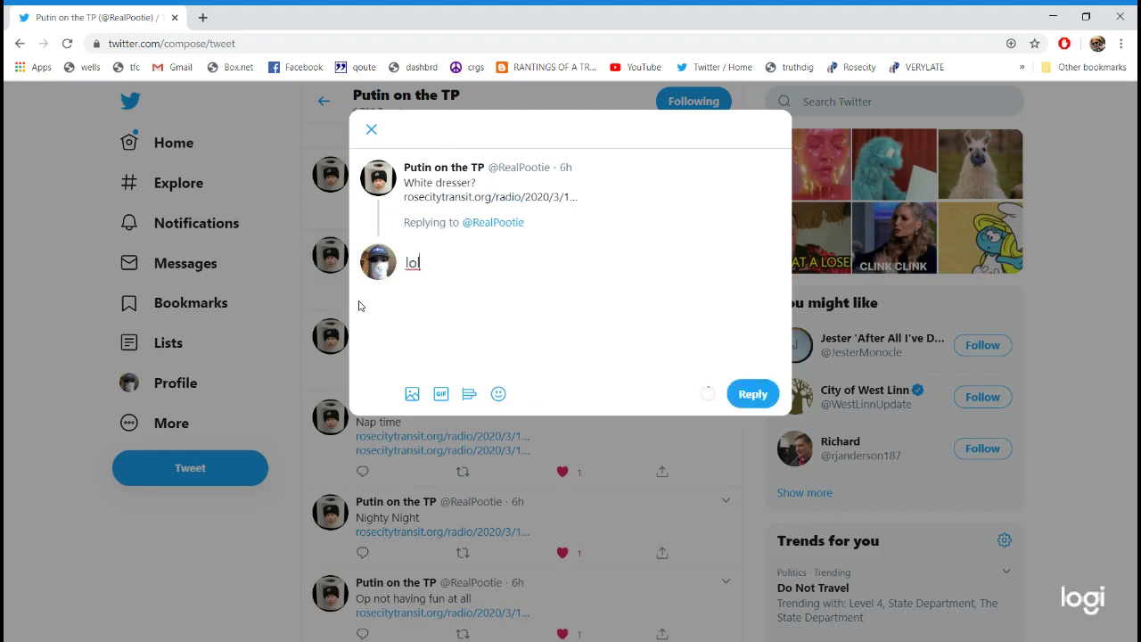
pyautogui.write('?')
pyautogui.click(752, 394)
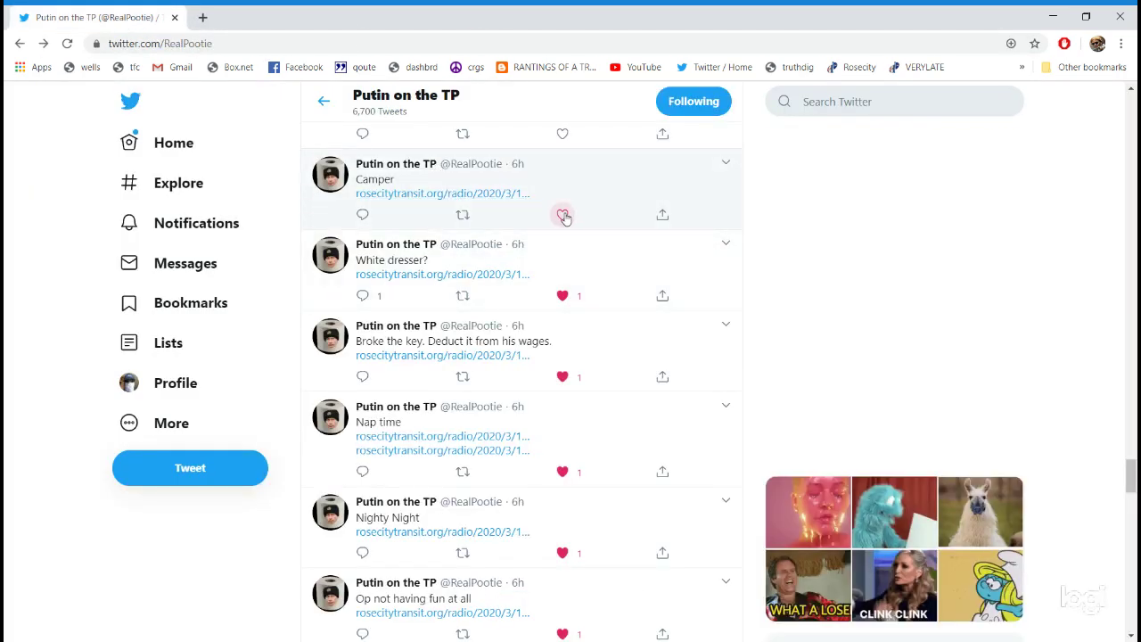
# Step: Like the 'Camper' and 'Multiple sleepers' clip tweets and play the Special Events audio clip
pyautogui.click(564, 217)
pyautogui.scroll(2, 563, 217)
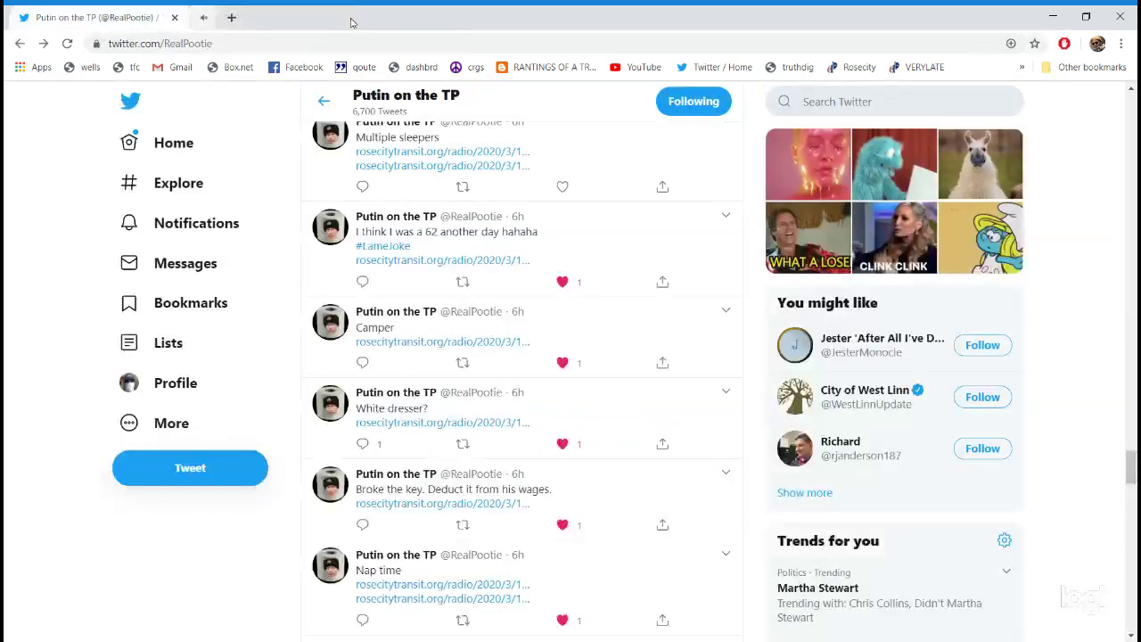
pyautogui.scroll(1, 512, 198)
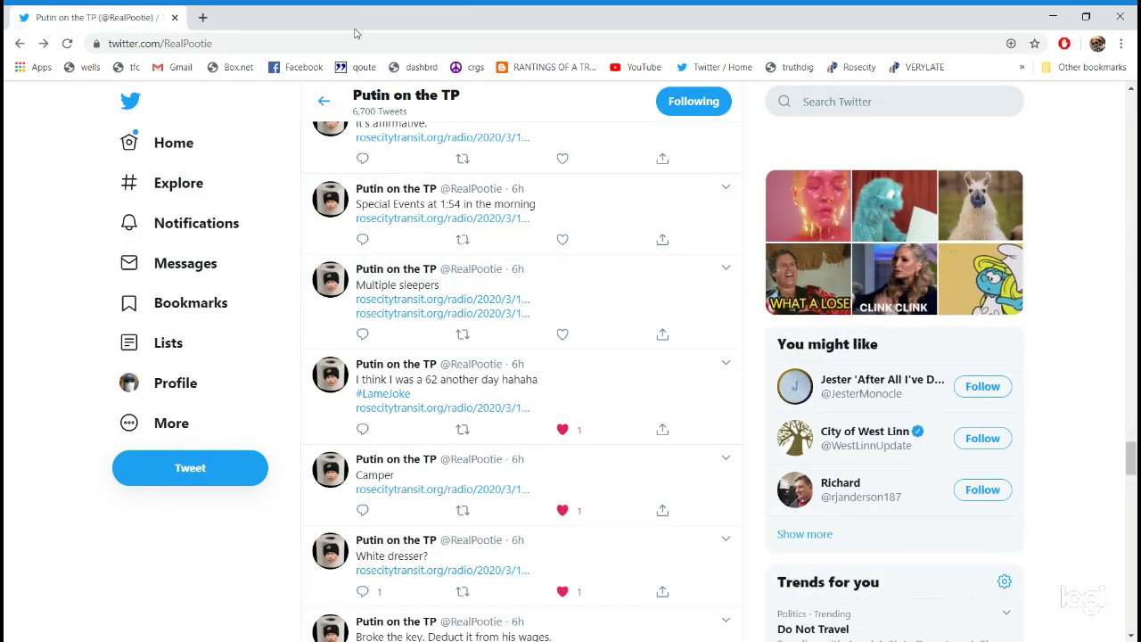
pyautogui.click(562, 334)
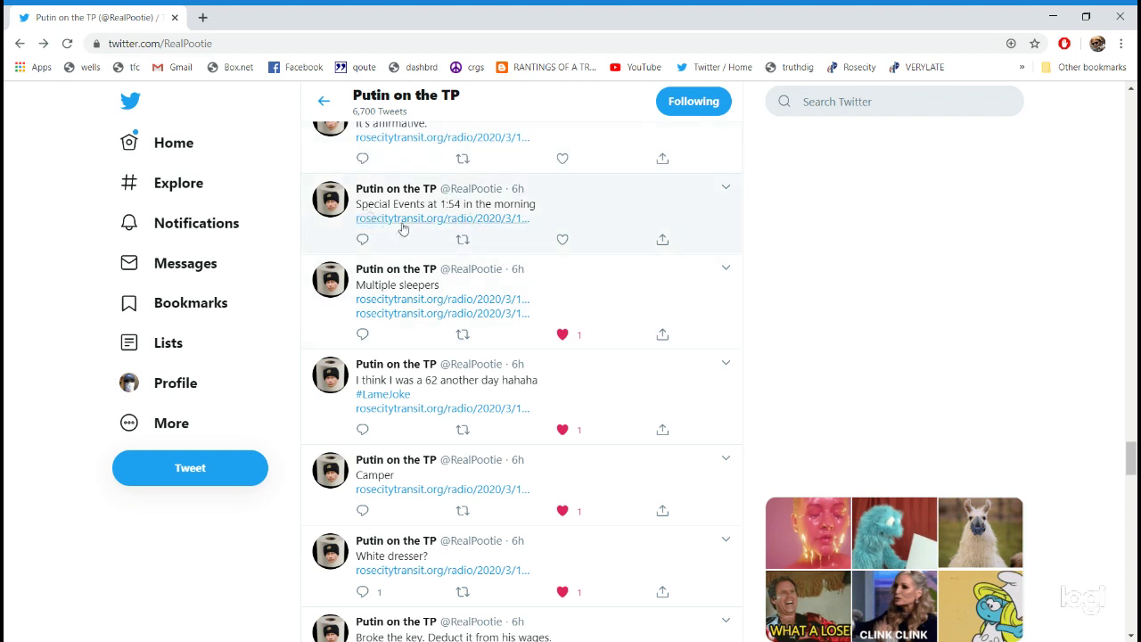
pyautogui.click(405, 220)
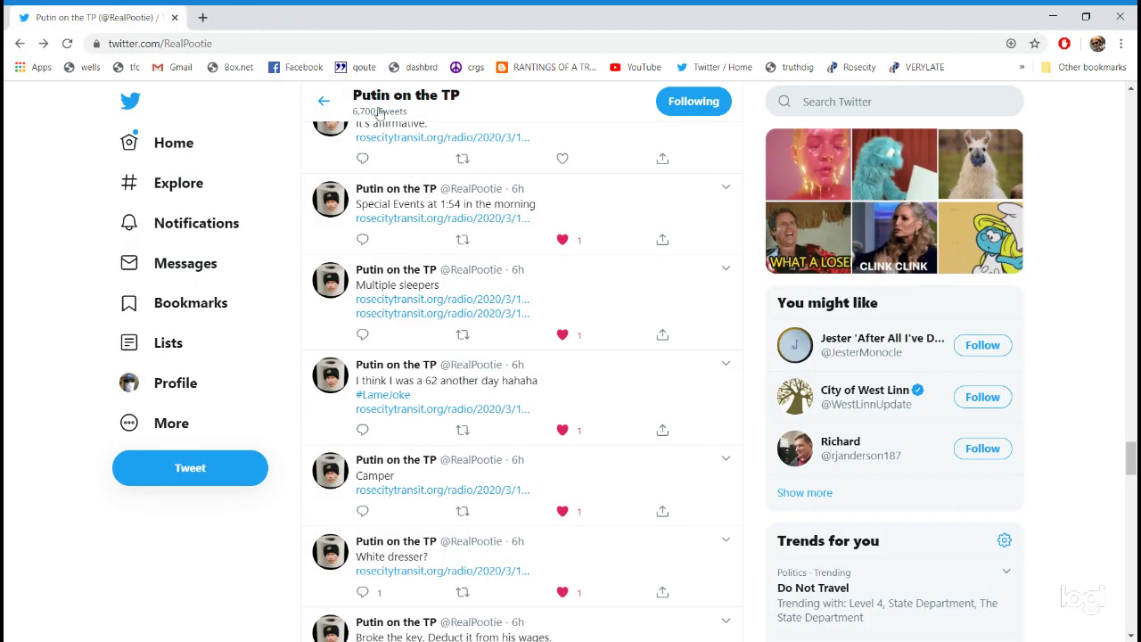
pyautogui.scroll(1, 410, 223)
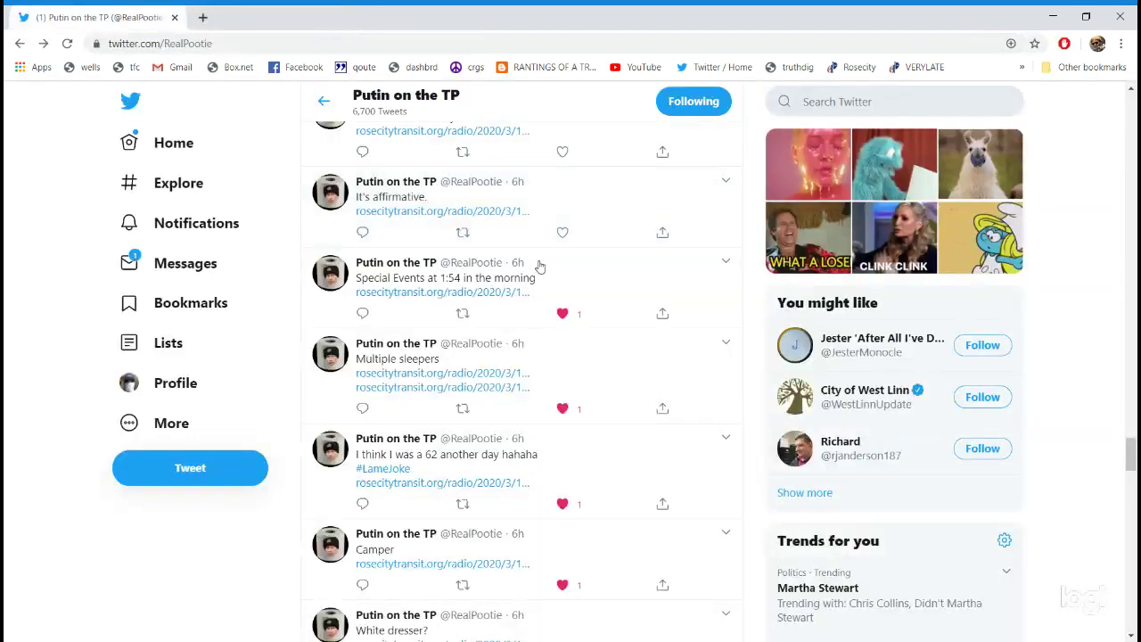
# Step: Like the 'It's affirmative' and 'Blood' clip tweets, listening to a transit radio clip in between
pyautogui.click(562, 232)
pyautogui.scroll(2, 563, 268)
pyautogui.click(439, 279)
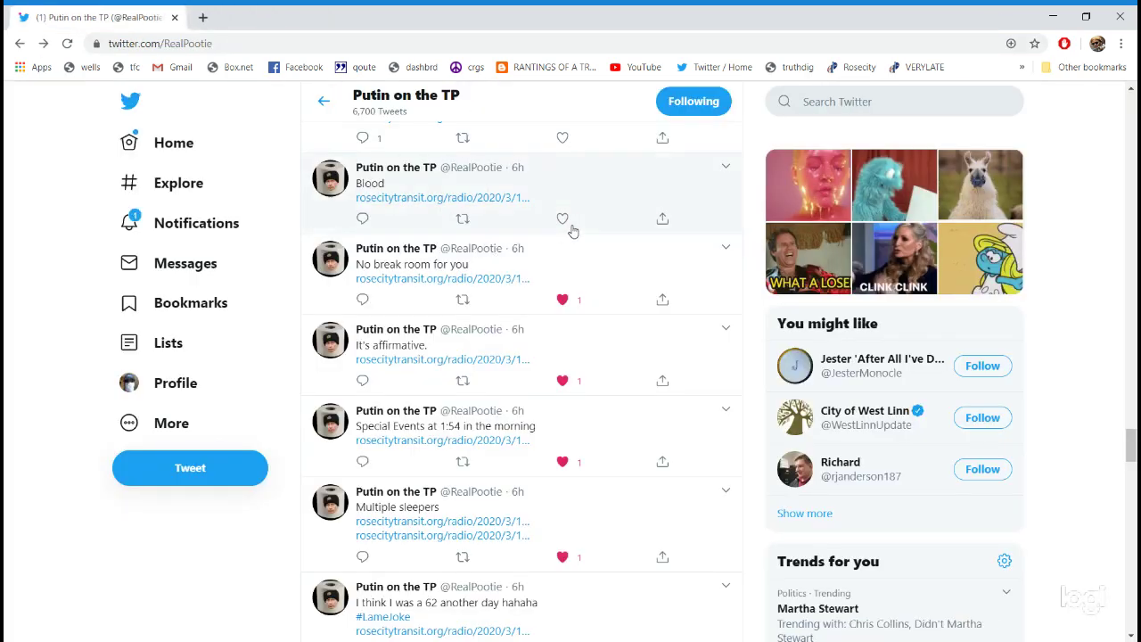
pyautogui.click(562, 218)
pyautogui.scroll(2, 464, 249)
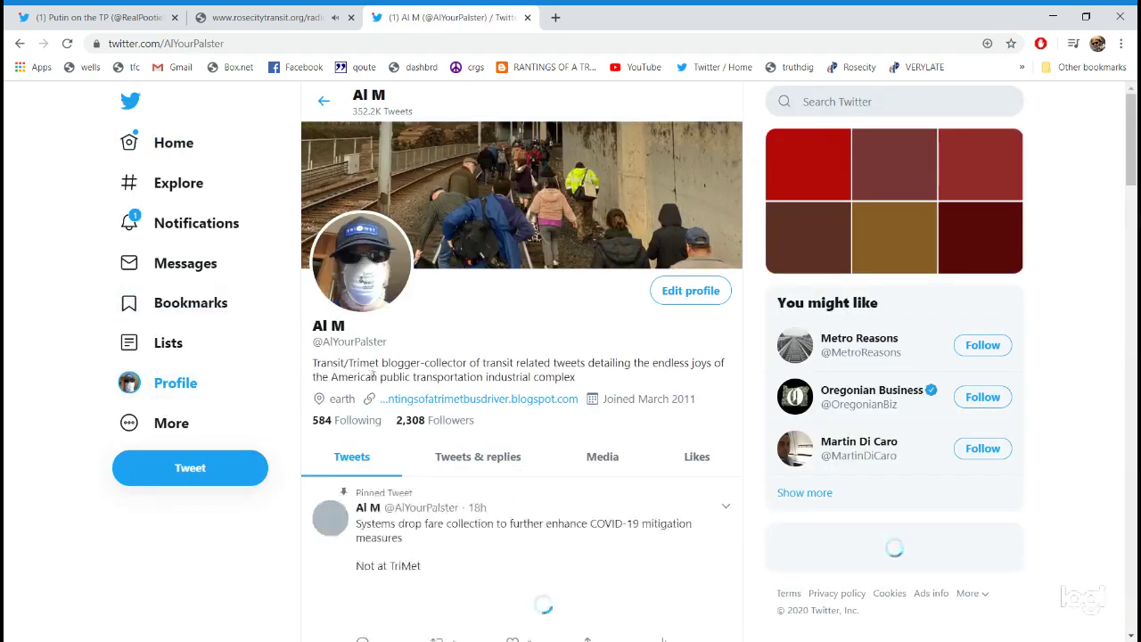
pyautogui.scroll(-3, 388, 392)
pyautogui.scroll(-5, 388, 392)
pyautogui.scroll(-5, 388, 393)
pyautogui.scroll(-5, 388, 392)
pyautogui.scroll(-5, 384, 394)
pyautogui.scroll(-5, 376, 397)
pyautogui.scroll(-5, 376, 397)
pyautogui.scroll(-5, 376, 397)
pyautogui.scroll(-5, 376, 408)
pyautogui.scroll(-5, 376, 408)
pyautogui.scroll(-5, 375, 409)
pyautogui.scroll(-4, 375, 409)
pyautogui.scroll(-4, 375, 402)
pyautogui.scroll(-5, 375, 397)
pyautogui.scroll(-5, 376, 397)
pyautogui.scroll(-5, 375, 397)
pyautogui.scroll(-3, 397, 395)
pyautogui.scroll(-5, 397, 395)
pyautogui.scroll(-5, 396, 395)
pyautogui.scroll(-5, 397, 395)
pyautogui.scroll(-3, 397, 395)
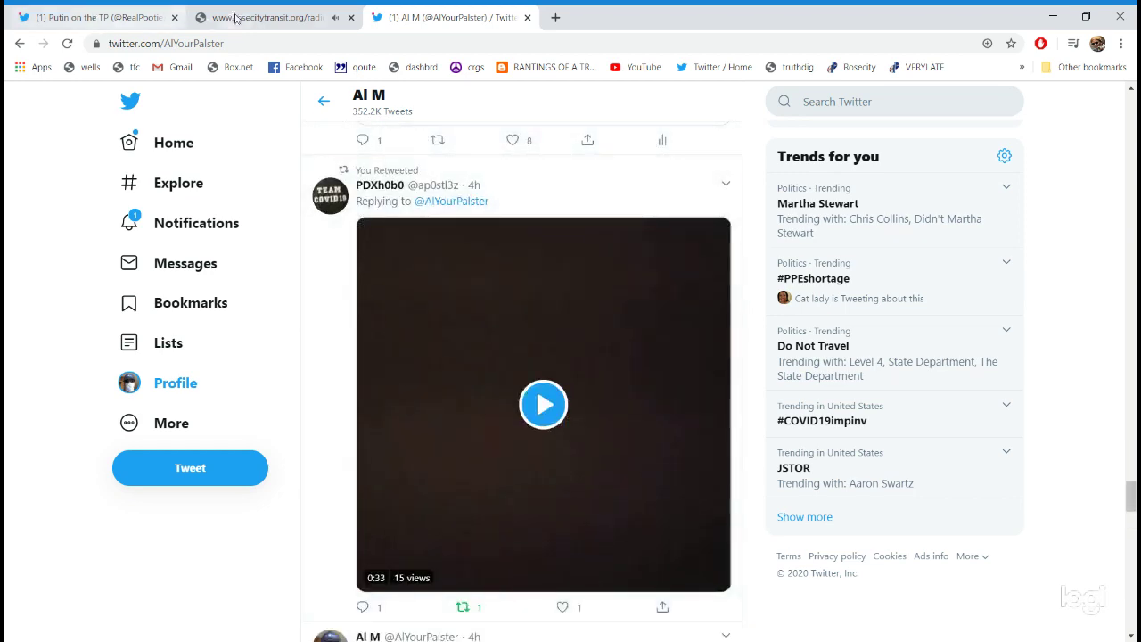
pyautogui.click(236, 18)
pyautogui.click(98, 17)
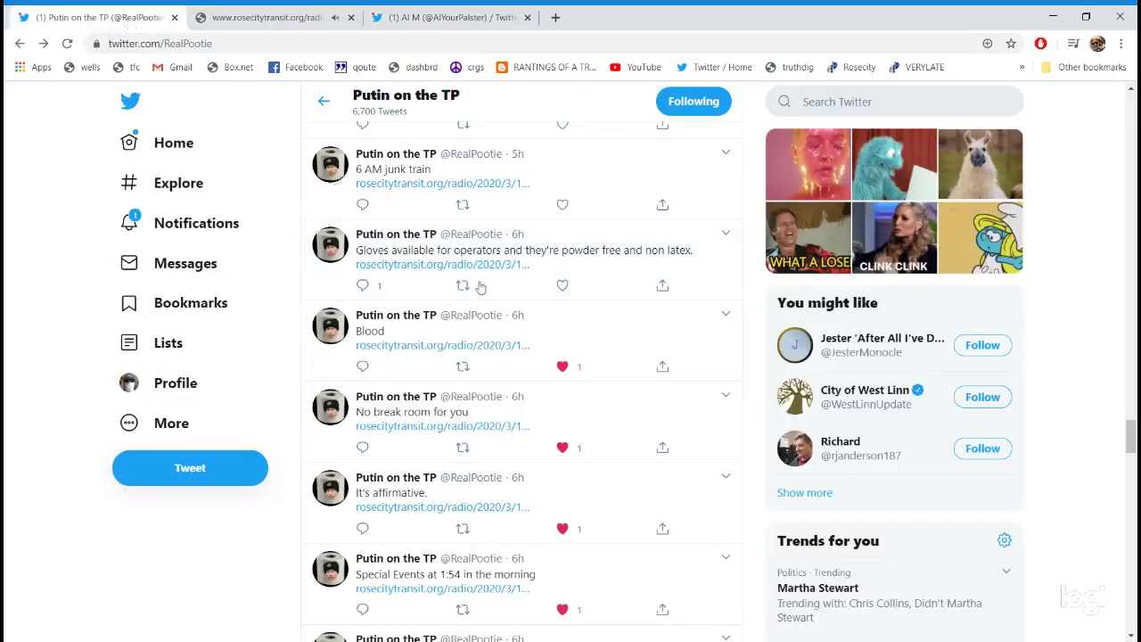
pyautogui.click(563, 286)
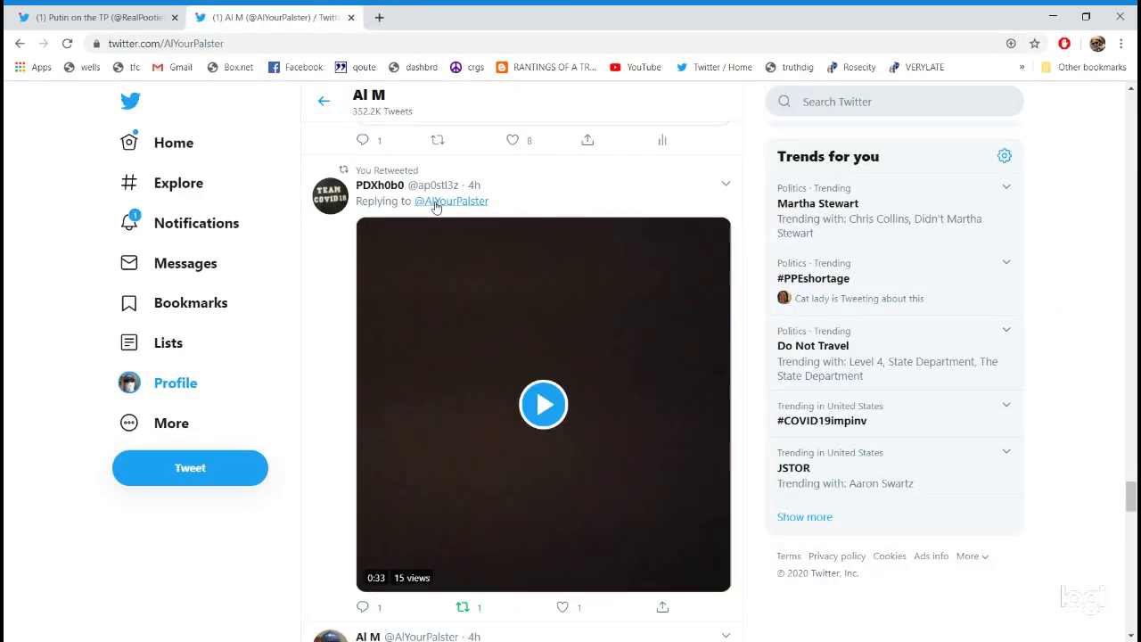
pyautogui.scroll(-2, 383, 232)
pyautogui.scroll(2, 382, 245)
pyautogui.scroll(-1, 385, 277)
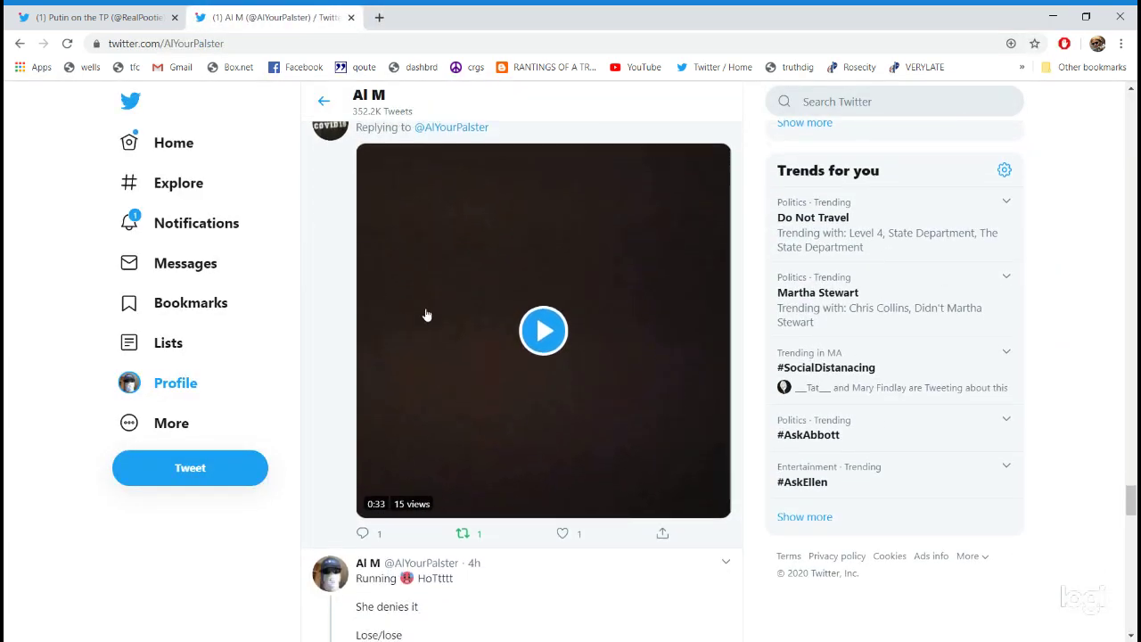
# Step: Play the PDXh0b0 reply video, pause and resume it, then close Al M's tab
pyautogui.click(543, 331)
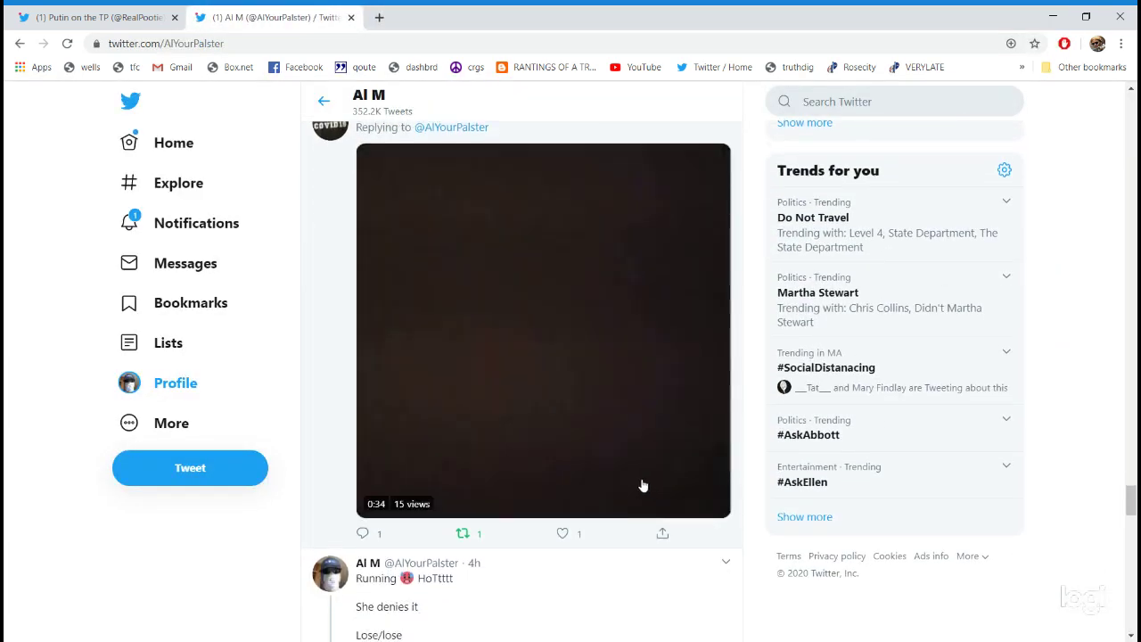
pyautogui.click(642, 485)
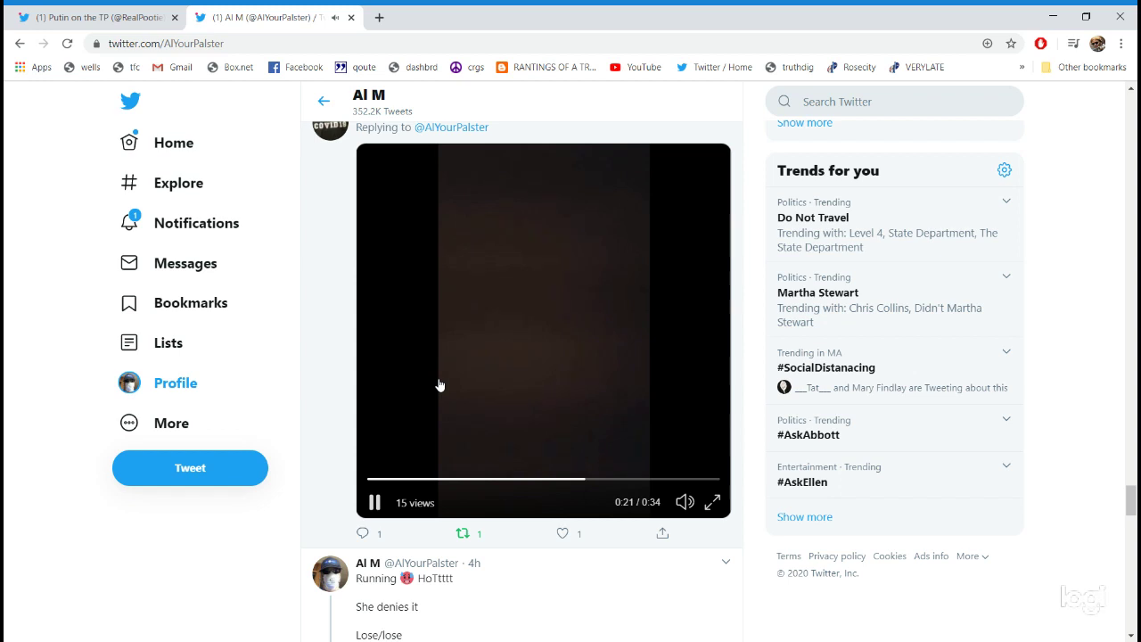
pyautogui.click(374, 504)
pyautogui.click(374, 504)
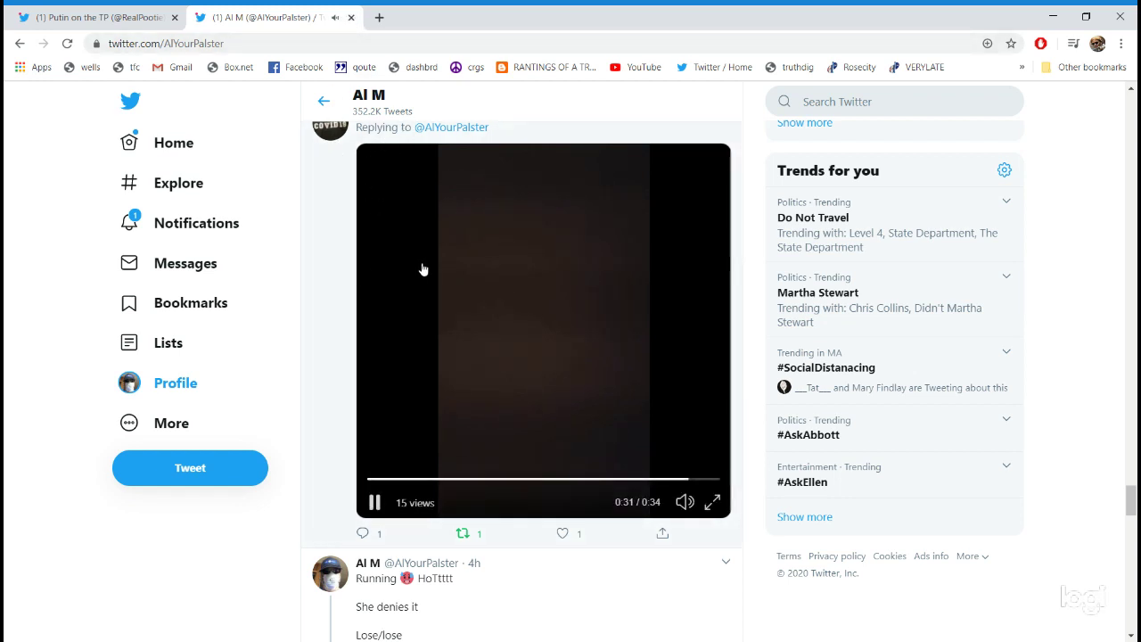
pyautogui.click(351, 18)
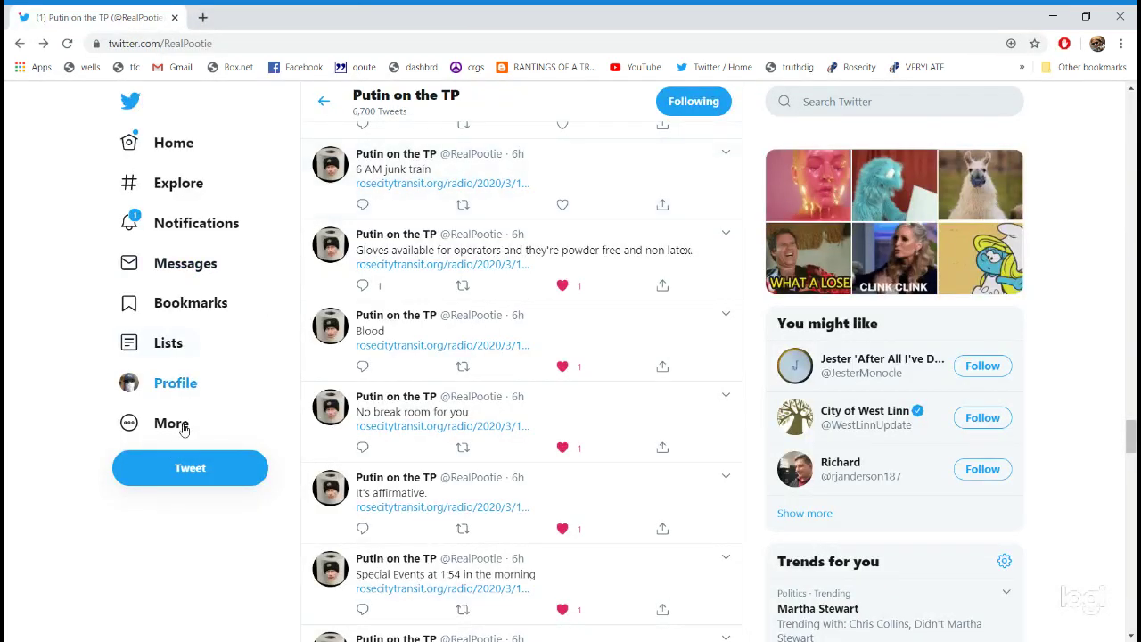
pyautogui.click(222, 470)
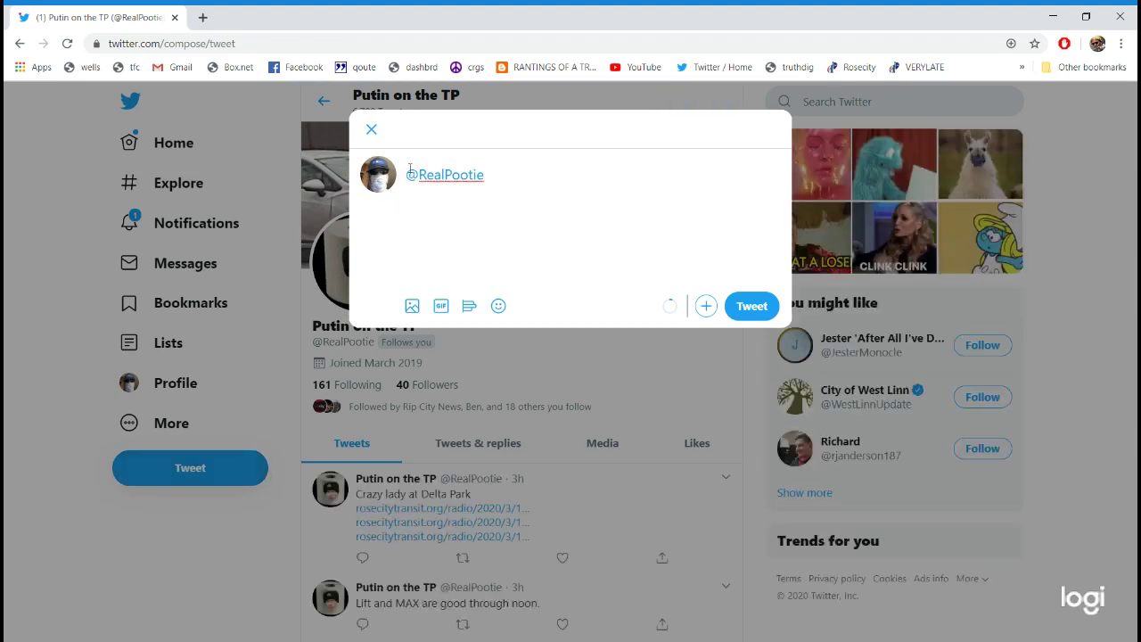
pyautogui.write('CS')
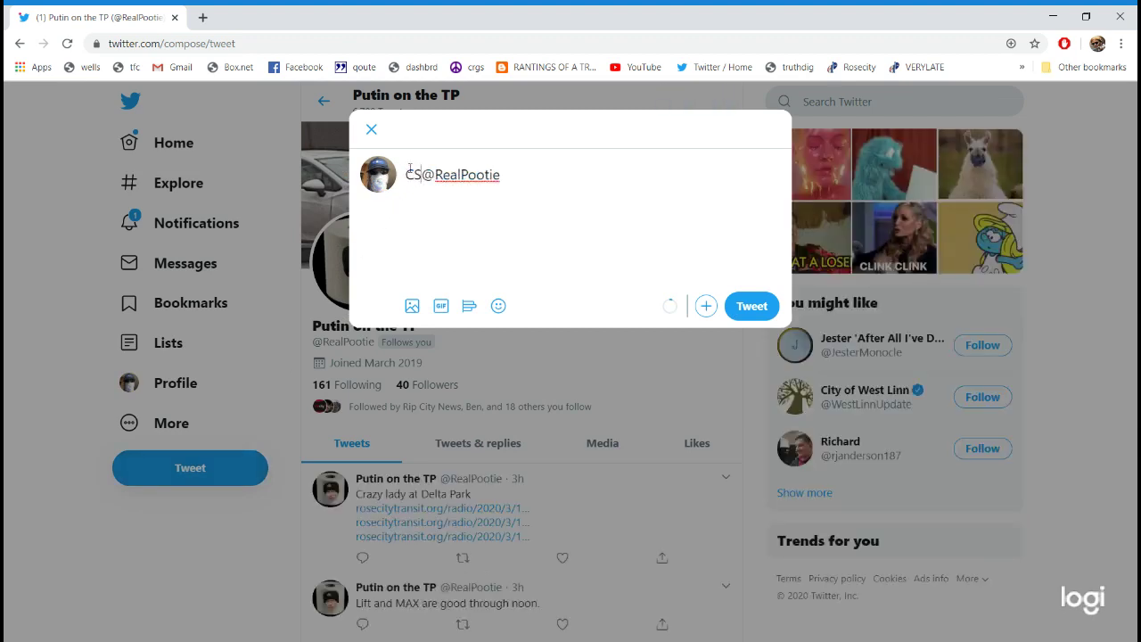
pyautogui.press('BackSpace')
pyautogui.write('ALLS')
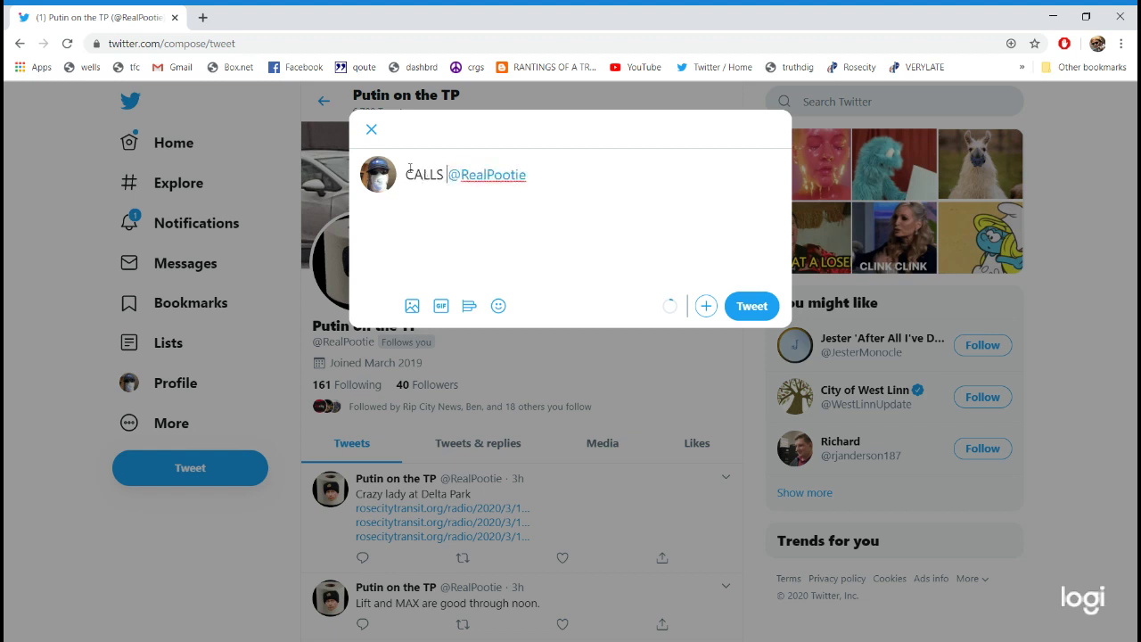
pyautogui.write(' AT')
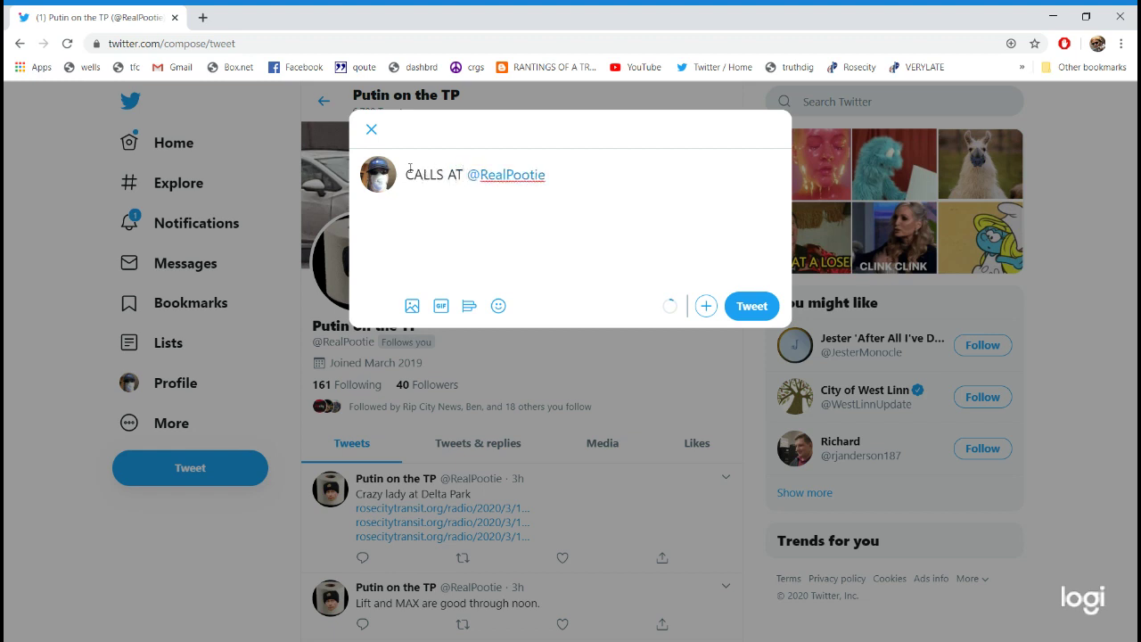
pyautogui.click(752, 305)
pyautogui.scroll(-3, 722, 316)
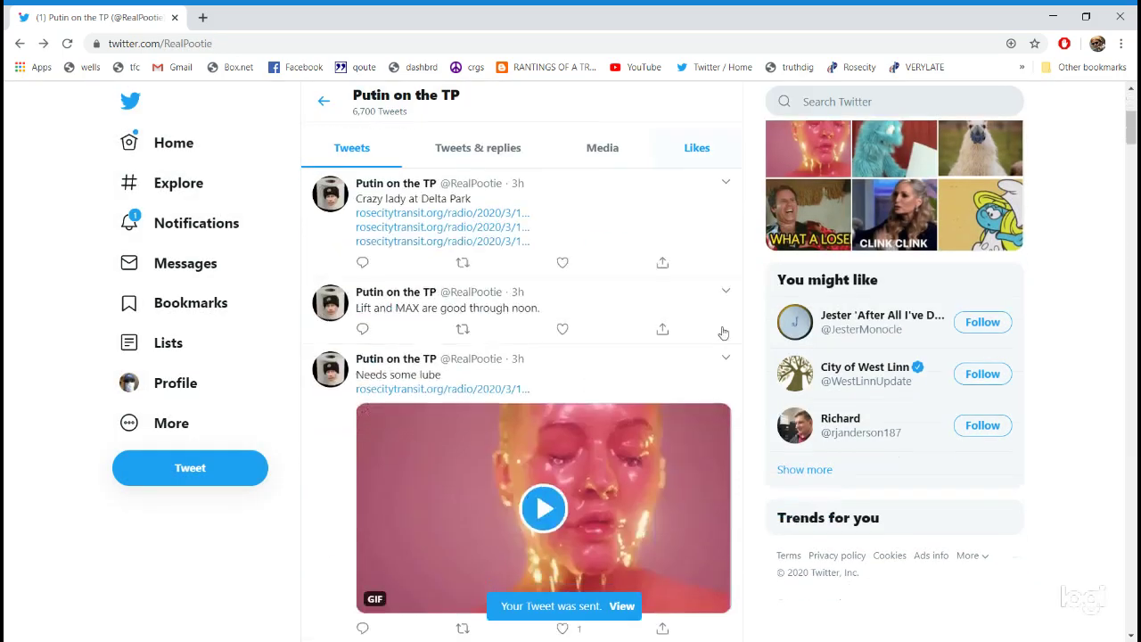
pyautogui.scroll(-5, 712, 360)
pyautogui.scroll(-5, 705, 339)
pyautogui.scroll(-5, 678, 330)
pyautogui.scroll(-4, 649, 324)
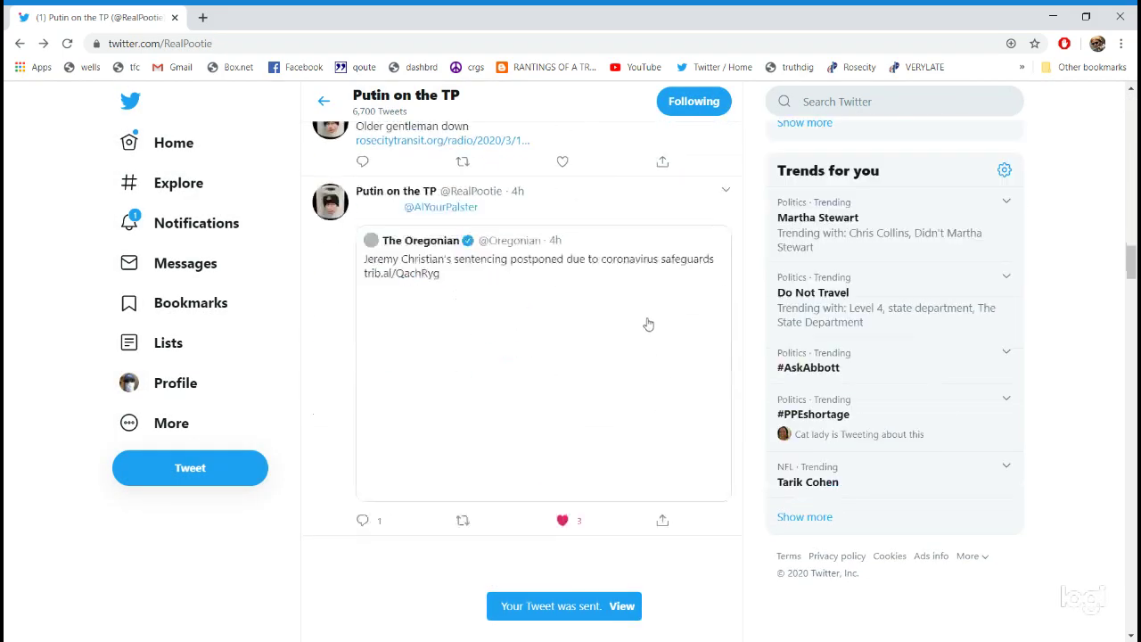
pyautogui.scroll(-5, 648, 324)
pyautogui.scroll(-5, 649, 321)
pyautogui.scroll(-5, 648, 317)
pyautogui.scroll(-4, 649, 308)
pyautogui.scroll(-5, 649, 303)
pyautogui.scroll(-5, 648, 301)
pyautogui.scroll(-5, 648, 299)
pyautogui.scroll(-4, 646, 294)
pyautogui.scroll(3, 646, 294)
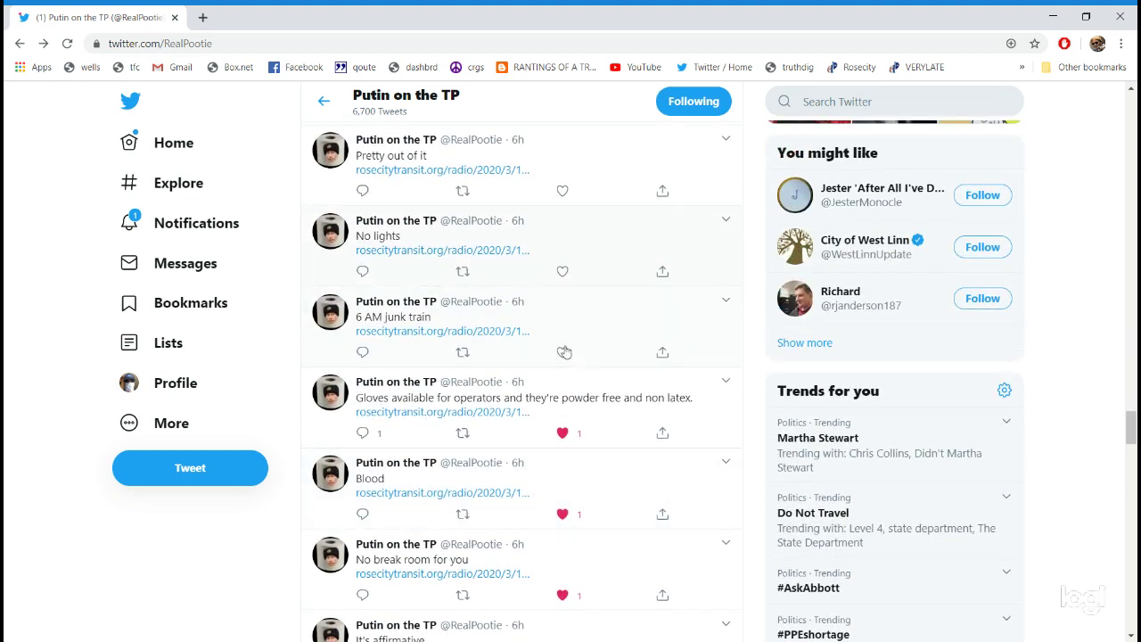
# Step: Scroll down RealPootie's timeline and like the '6 AM junk train' radio-clip tweet
pyautogui.click(451, 251)
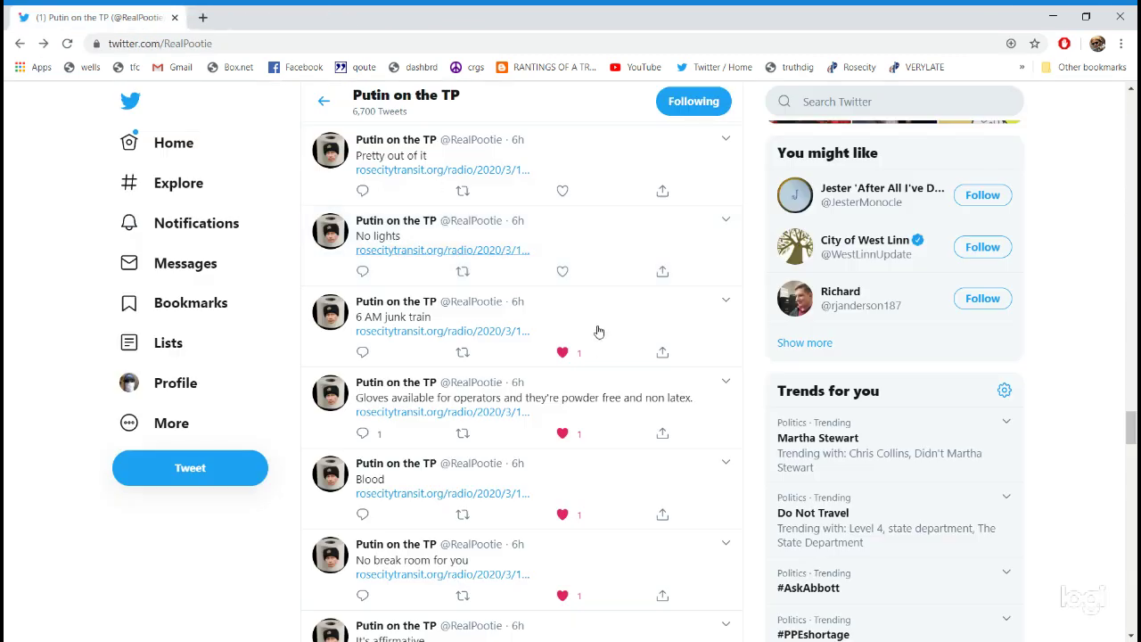
# Step: Like the 'No lights' tweet and open a radio clip from 'Not a good trainer'
pyautogui.click(563, 271)
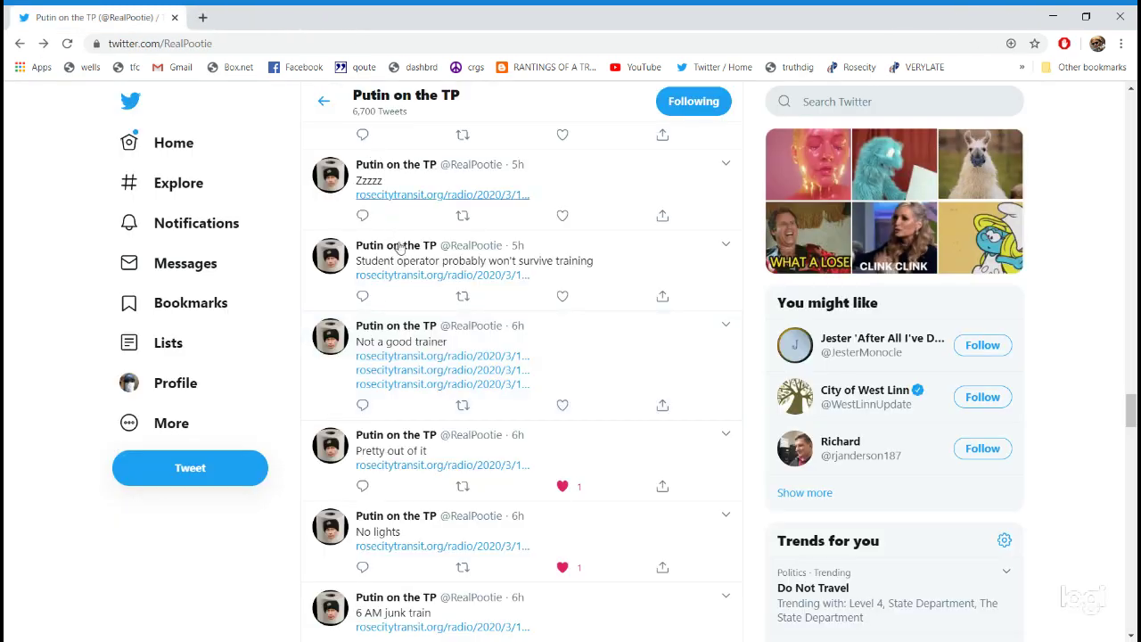
pyautogui.click(437, 370)
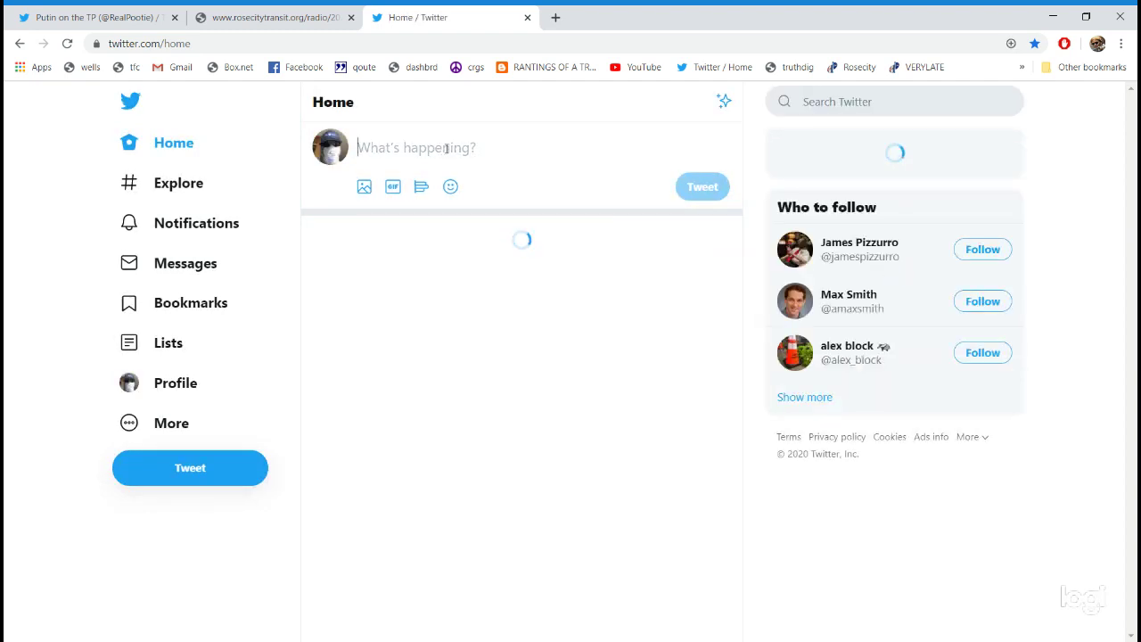
# Step: Tweet 'BACK TO BUS' with the pasted mp3 link, then return to the RealPootie profile
pyautogui.click(446, 148)
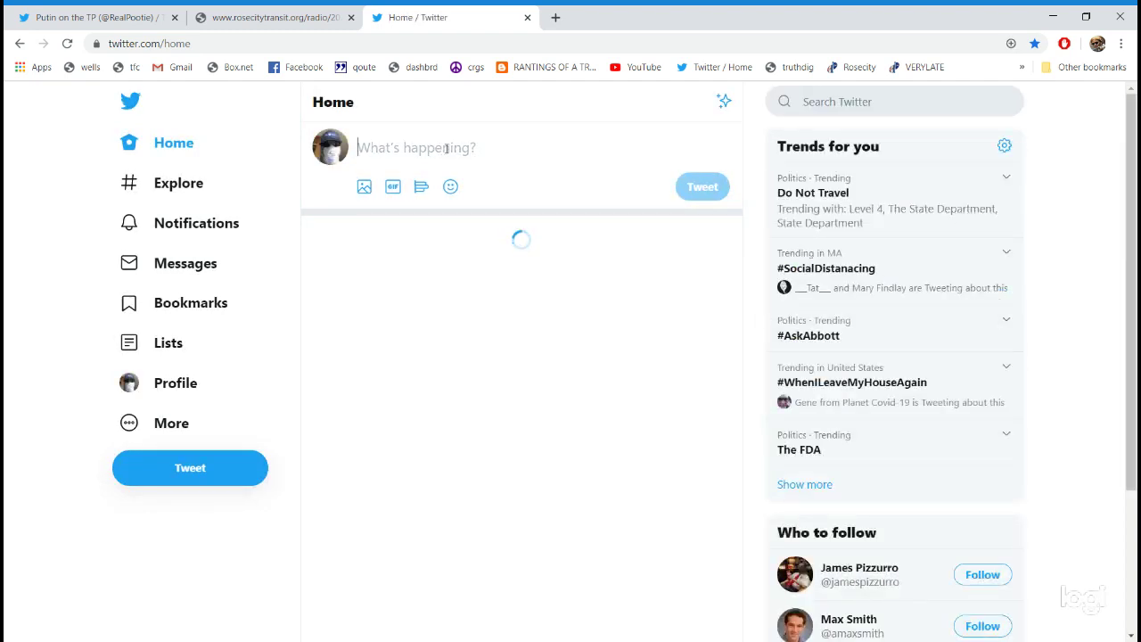
pyautogui.write('BACK TO ')
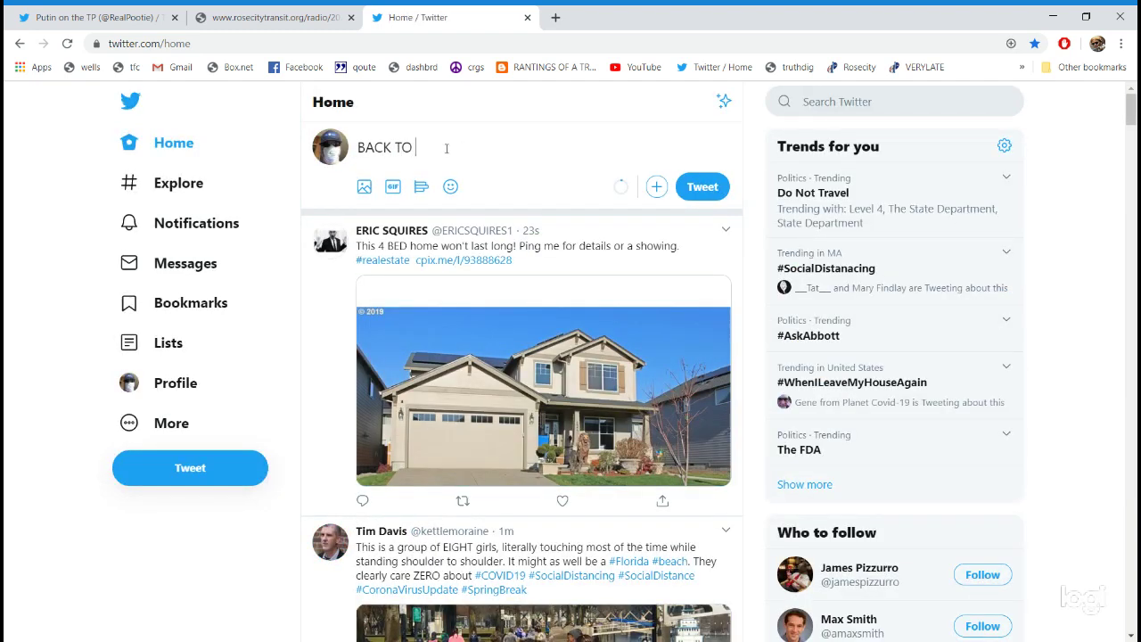
pyautogui.write('BUS')
pyautogui.press('Return')
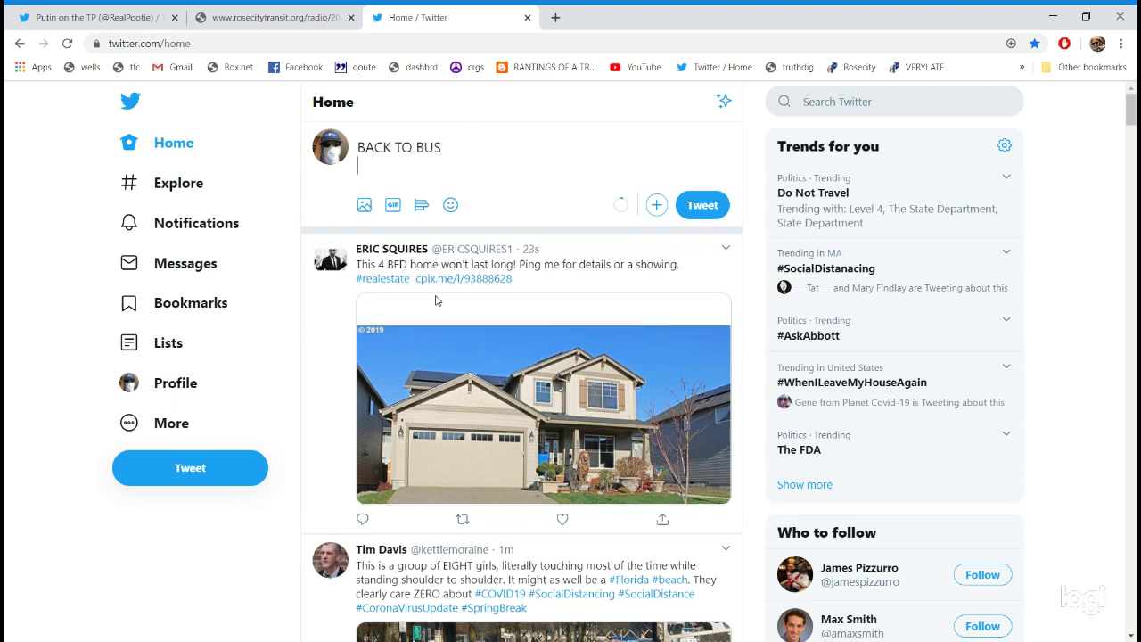
pyautogui.hotkey('ctrl', 'v')
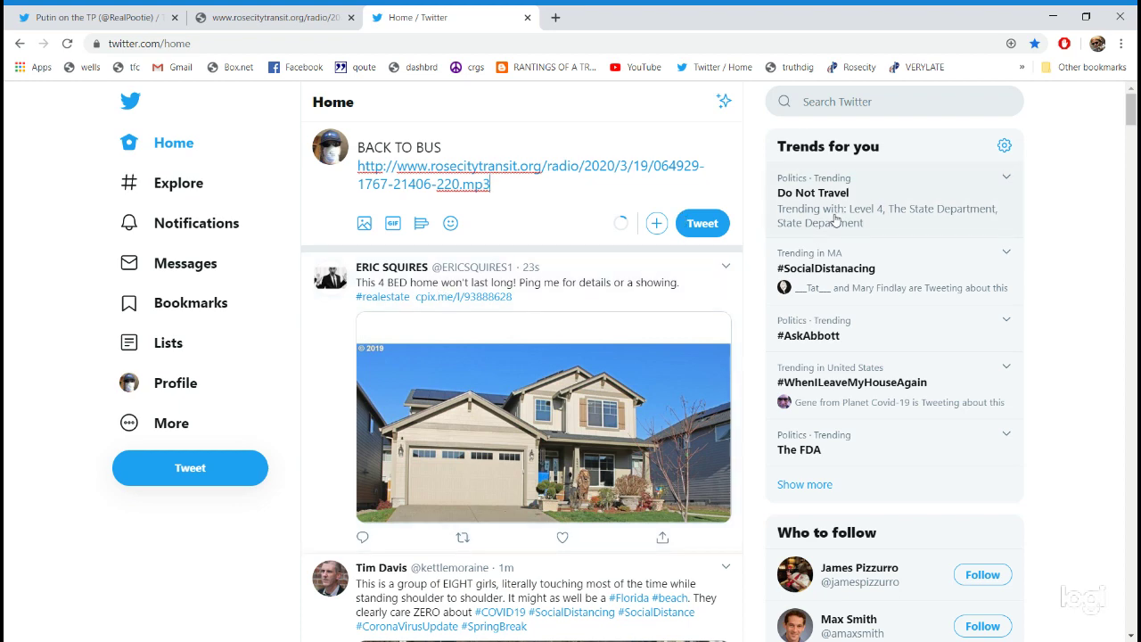
pyautogui.click(702, 222)
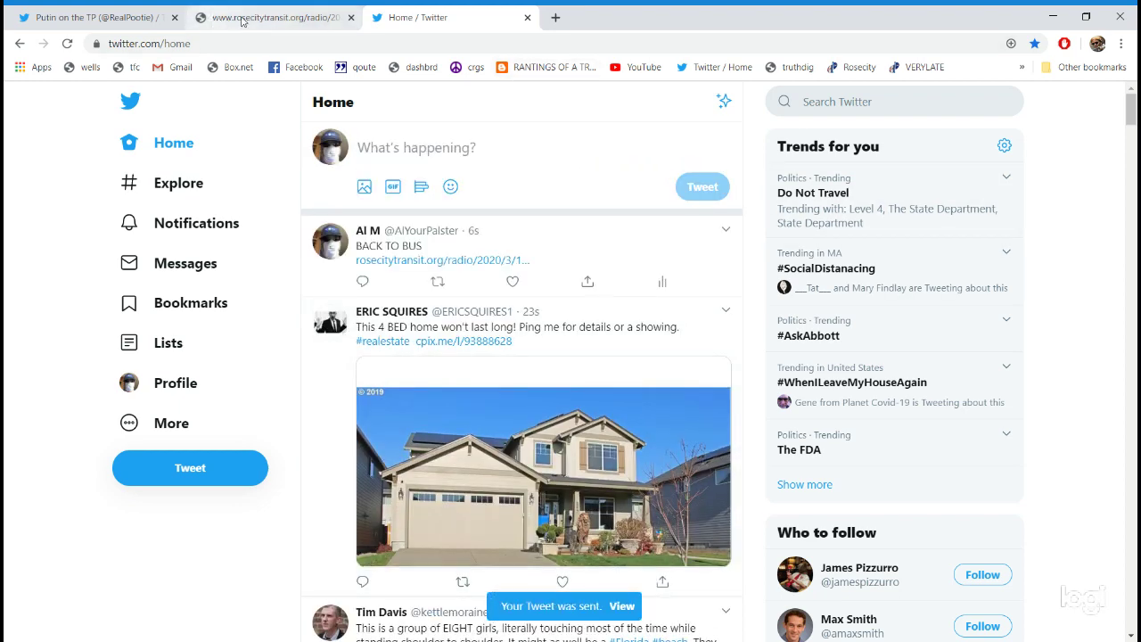
pyautogui.click(268, 17)
pyautogui.click(89, 17)
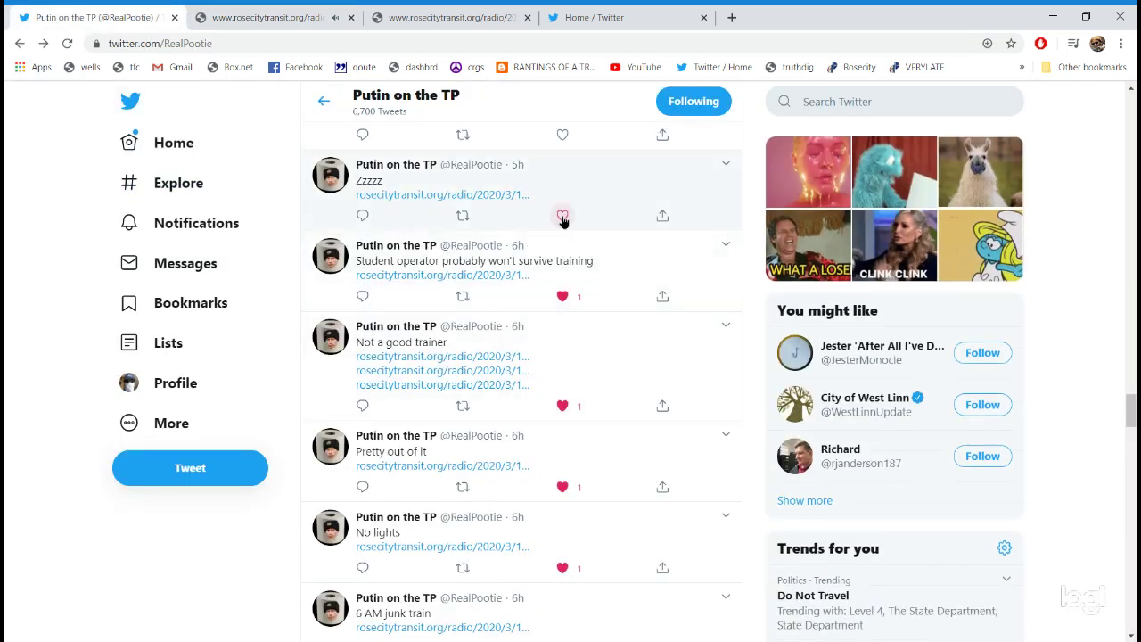
# Step: Like RealPootie's 'Zzzzz' and 'Poor newbie' radio-clip tweets
pyautogui.click(562, 215)
pyautogui.scroll(3, 532, 301)
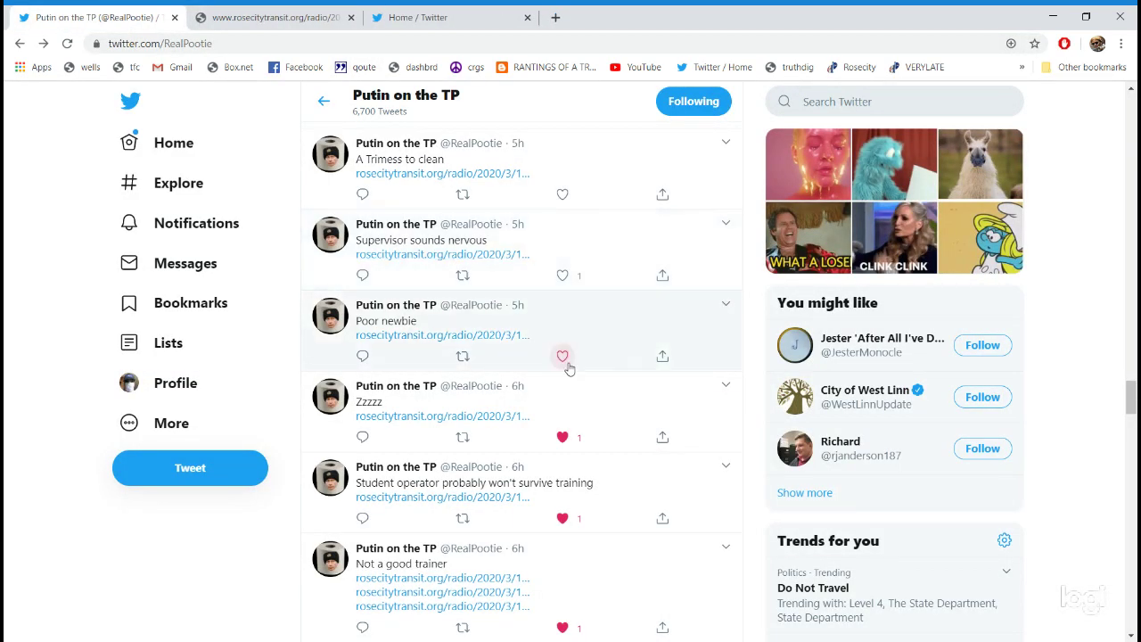
pyautogui.click(561, 356)
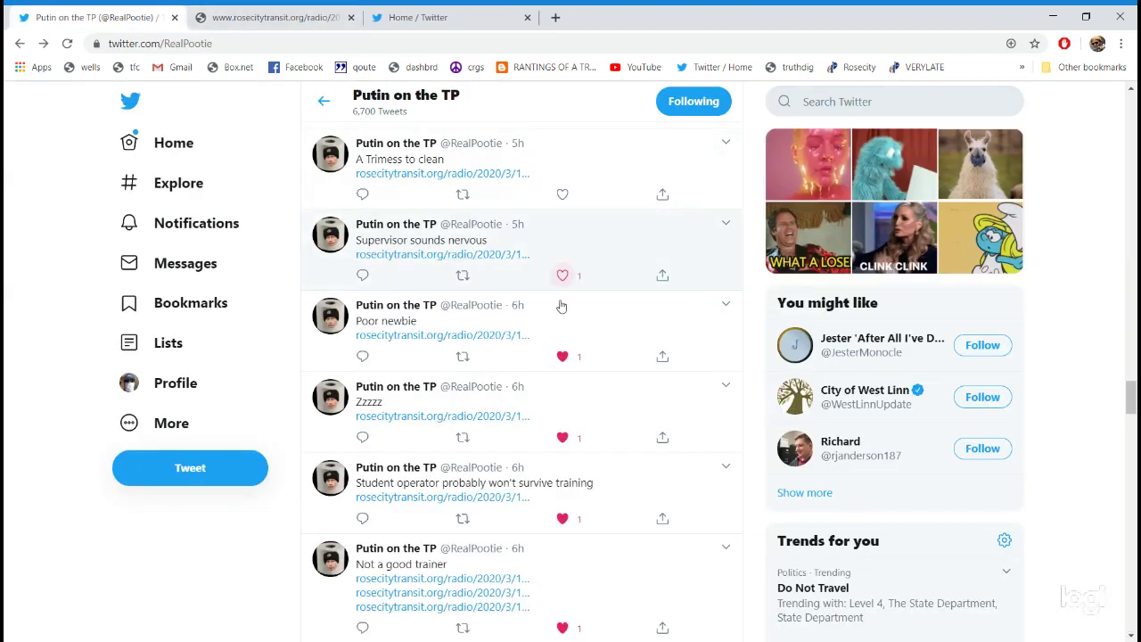
# Step: Like 'Supervisor sounds nervous' and 'A Trimess to clean', opening clips from it and 'Doesn't want to wake up'
pyautogui.click(563, 275)
pyautogui.scroll(1, 563, 274)
pyautogui.scroll(1, 538, 291)
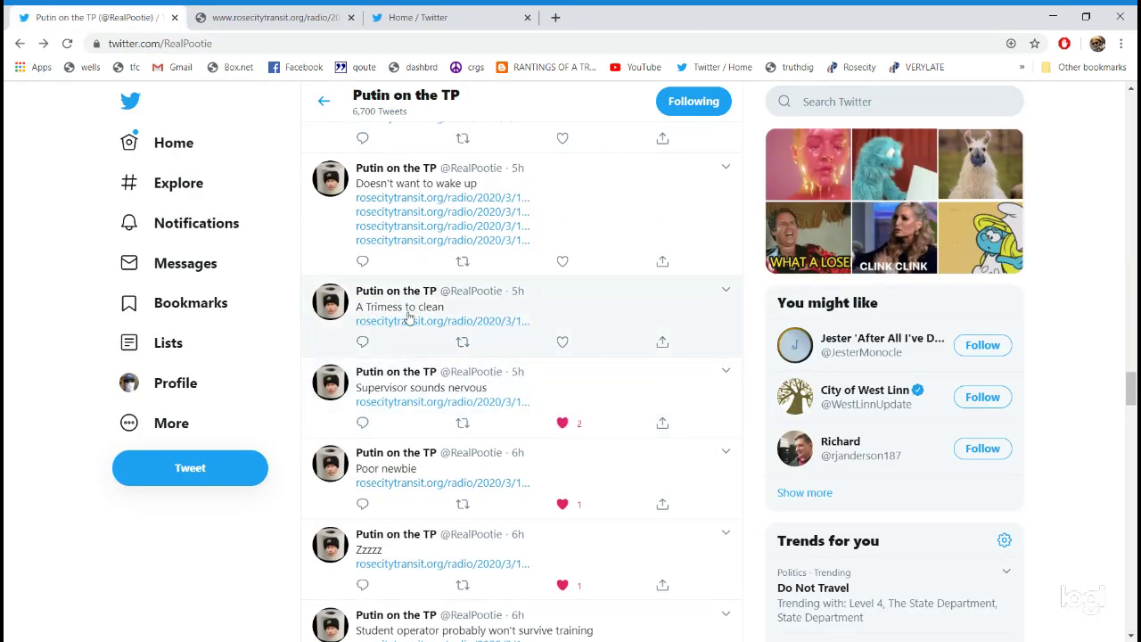
pyautogui.click(410, 321)
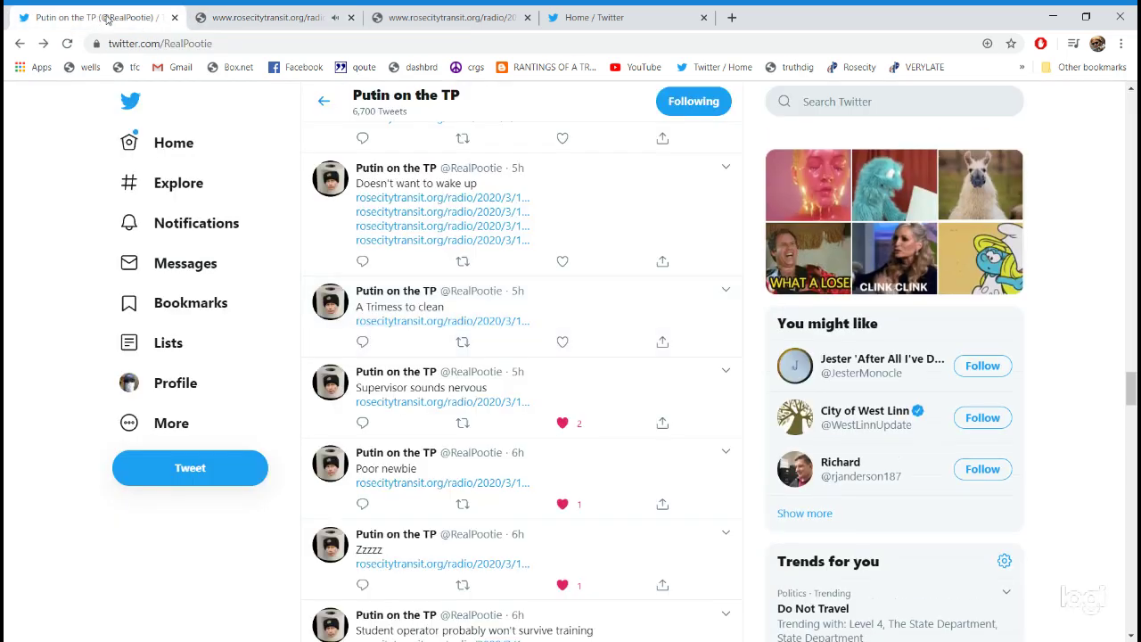
pyautogui.click(562, 342)
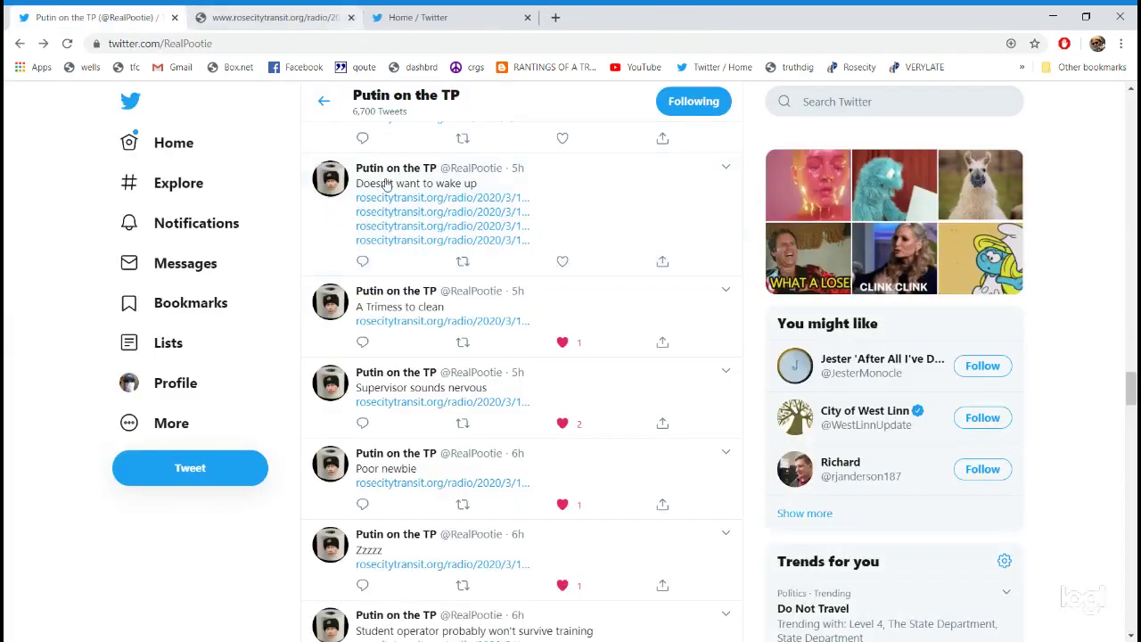
pyautogui.click(375, 227)
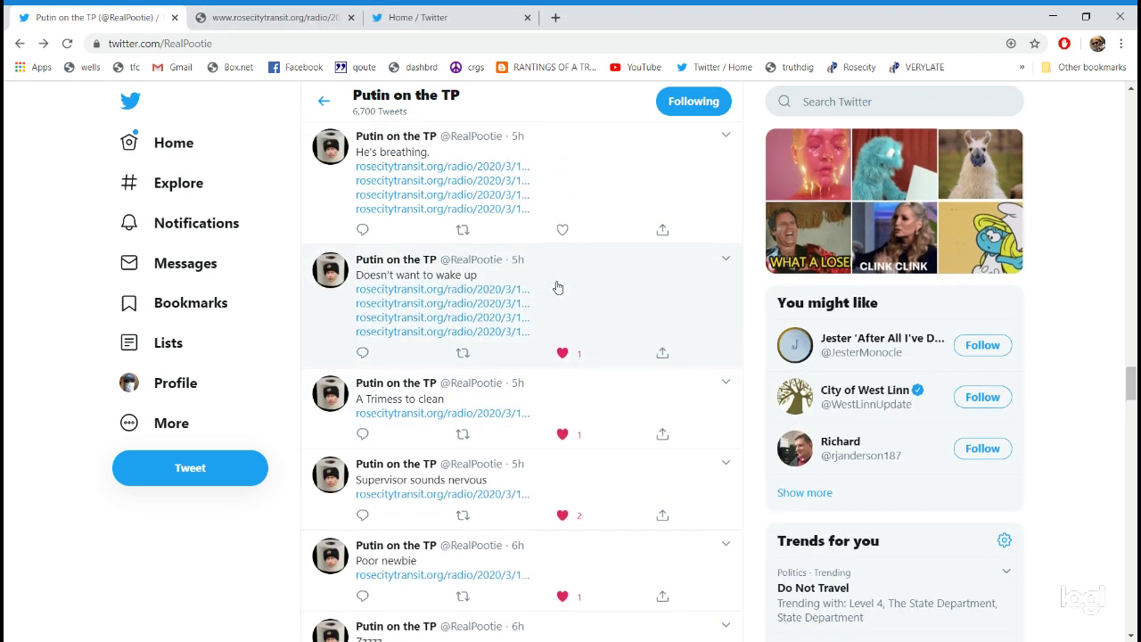
pyautogui.scroll(2, 559, 287)
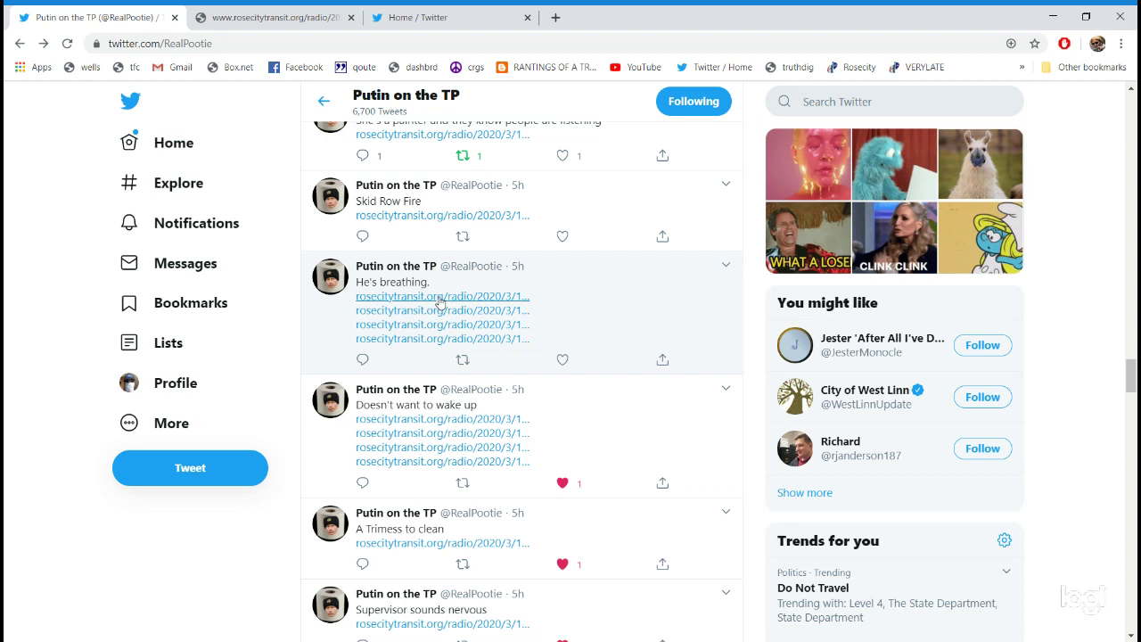
# Step: Listen to a 'He's breathing.' clip, close it, and like 'Skid Row Fire'
pyautogui.click(439, 302)
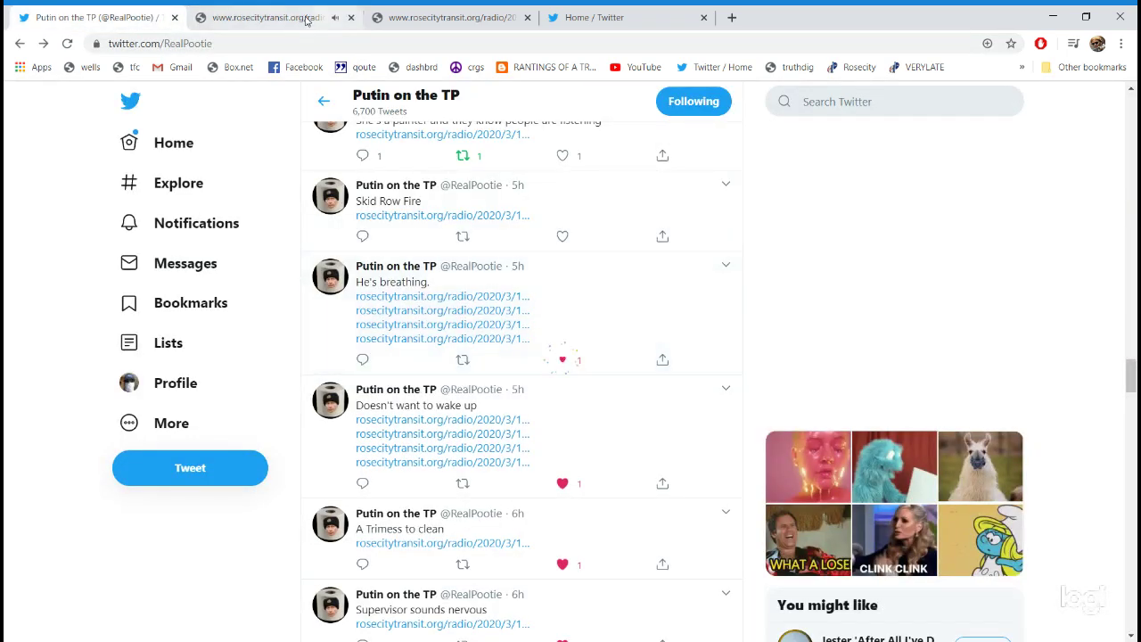
pyautogui.click(268, 17)
pyautogui.click(351, 17)
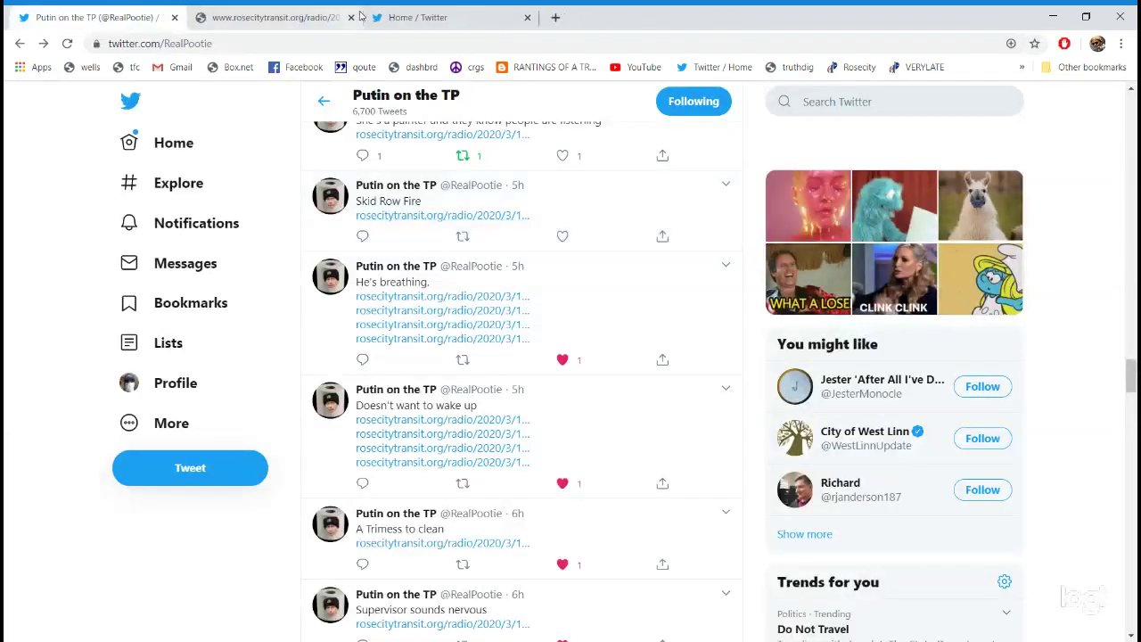
pyautogui.click(562, 237)
pyautogui.scroll(2, 535, 268)
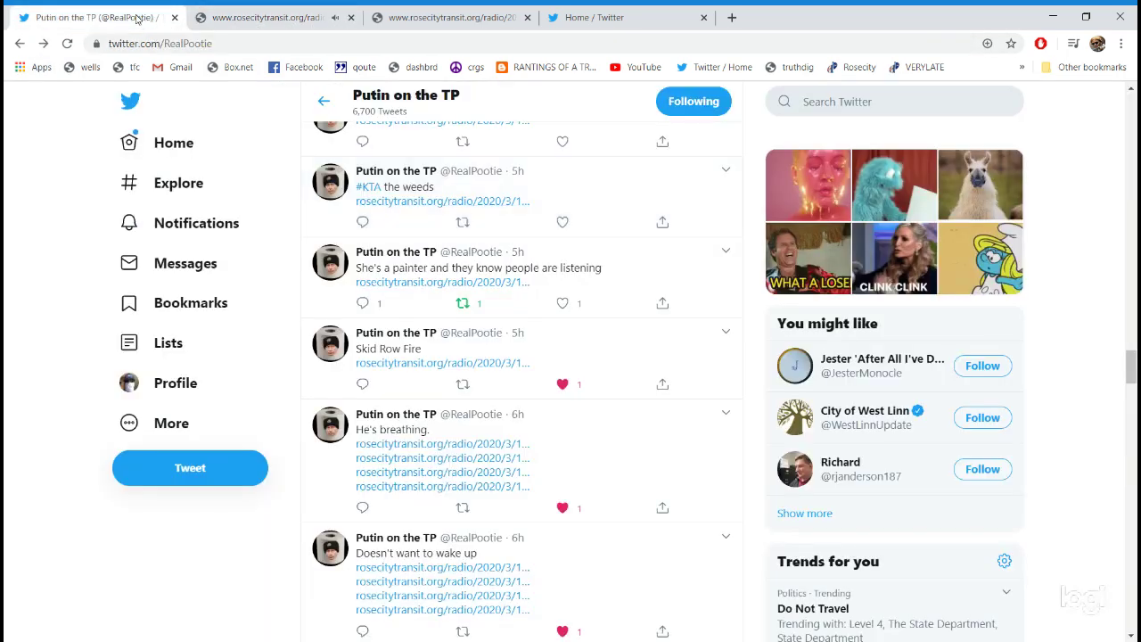
# Step: Close a radio clip page and like the '#KTA the weeds' tweet
pyautogui.click(265, 17)
pyautogui.click(351, 17)
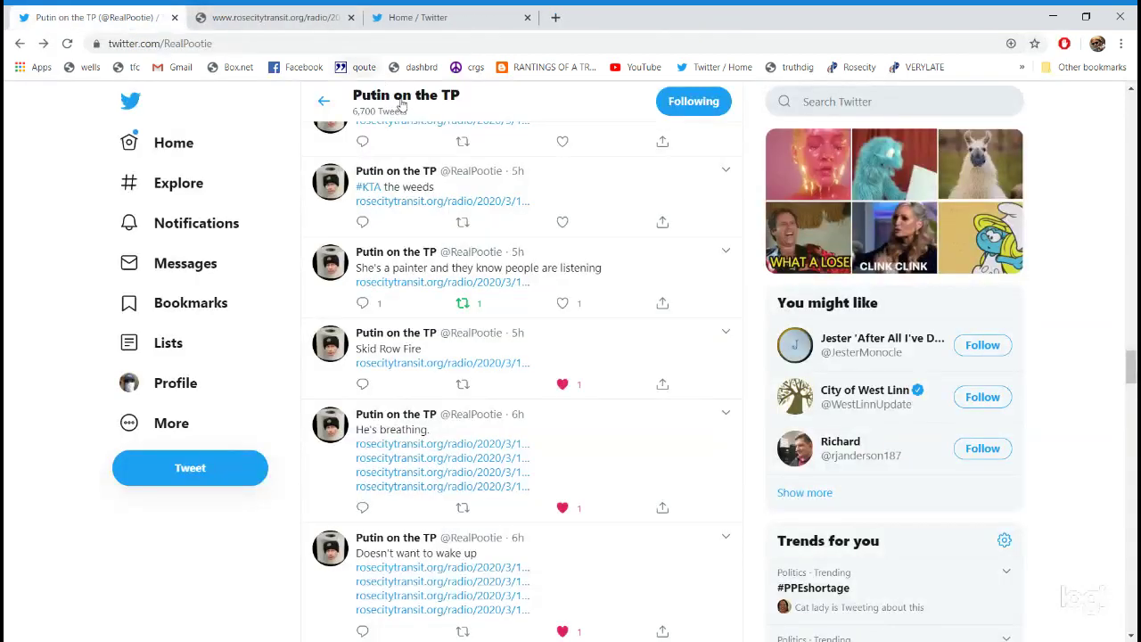
pyautogui.click(562, 222)
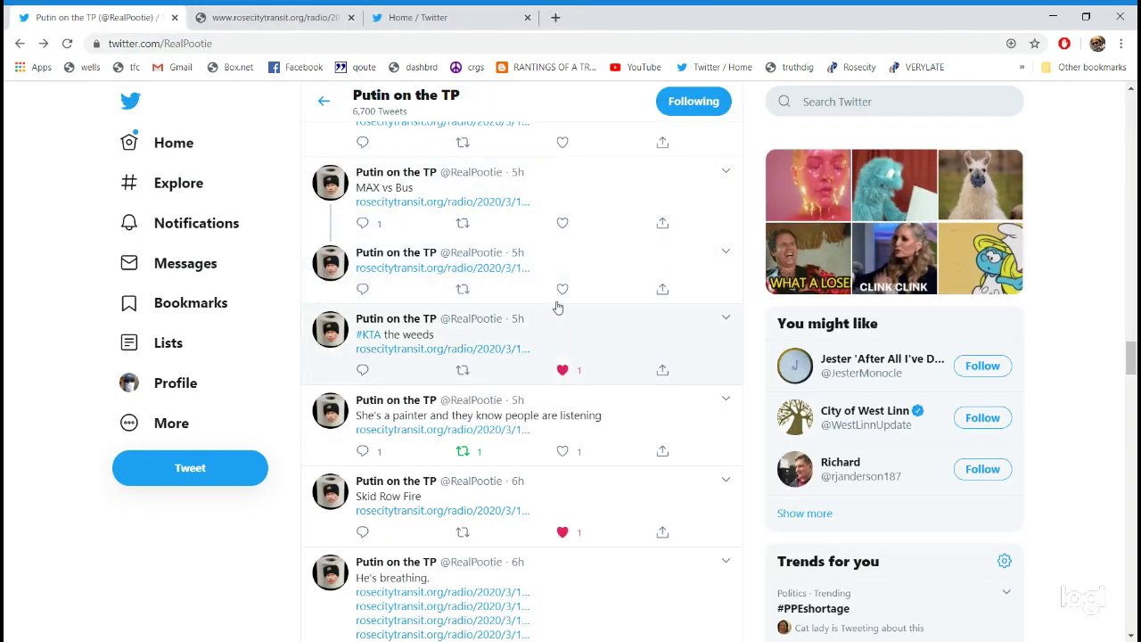
# Step: Like the link-only tweet threaded under 'MAX vs Bus'
pyautogui.click(562, 288)
pyautogui.scroll(1, 446, 295)
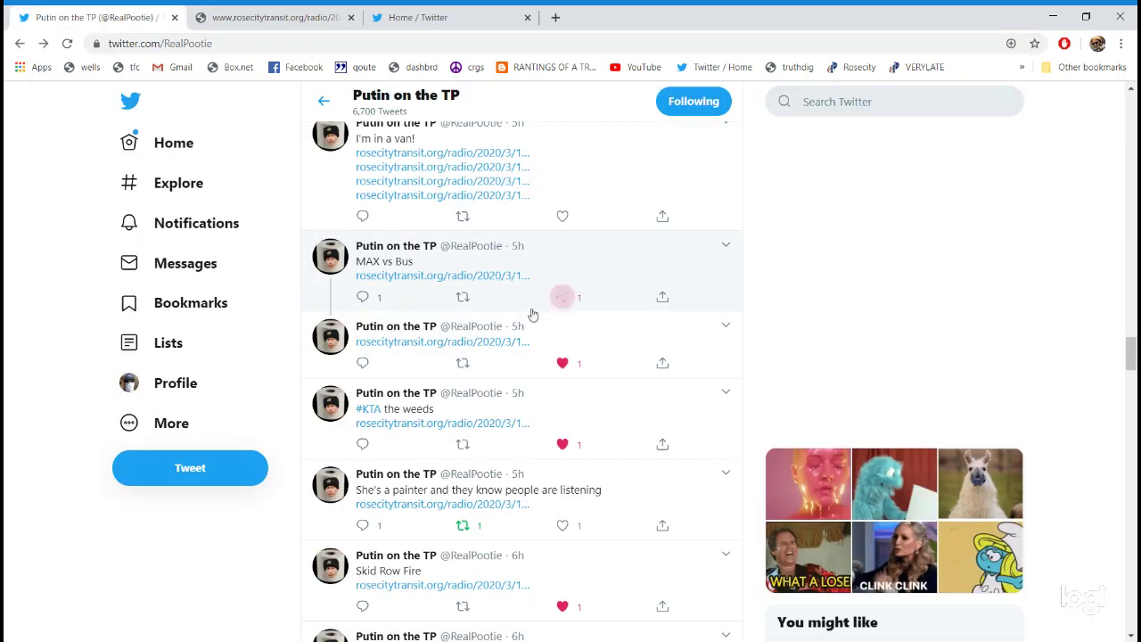
pyautogui.scroll(2, 537, 312)
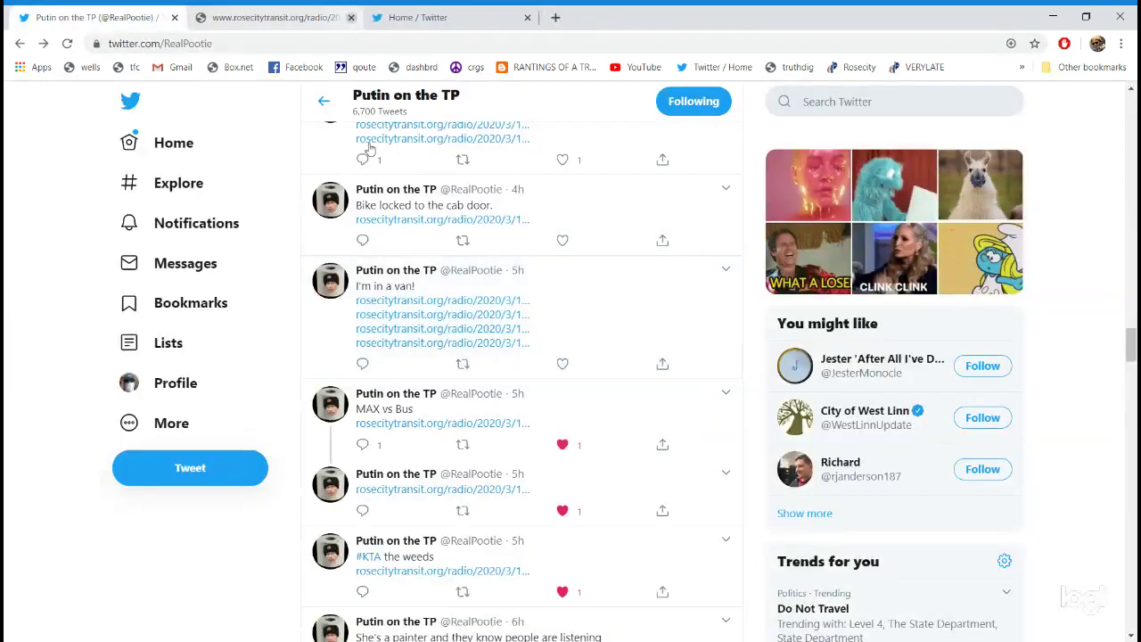
# Step: Play the fourth clip from 'I'm in a van!' and like that tweet
pyautogui.click(395, 344)
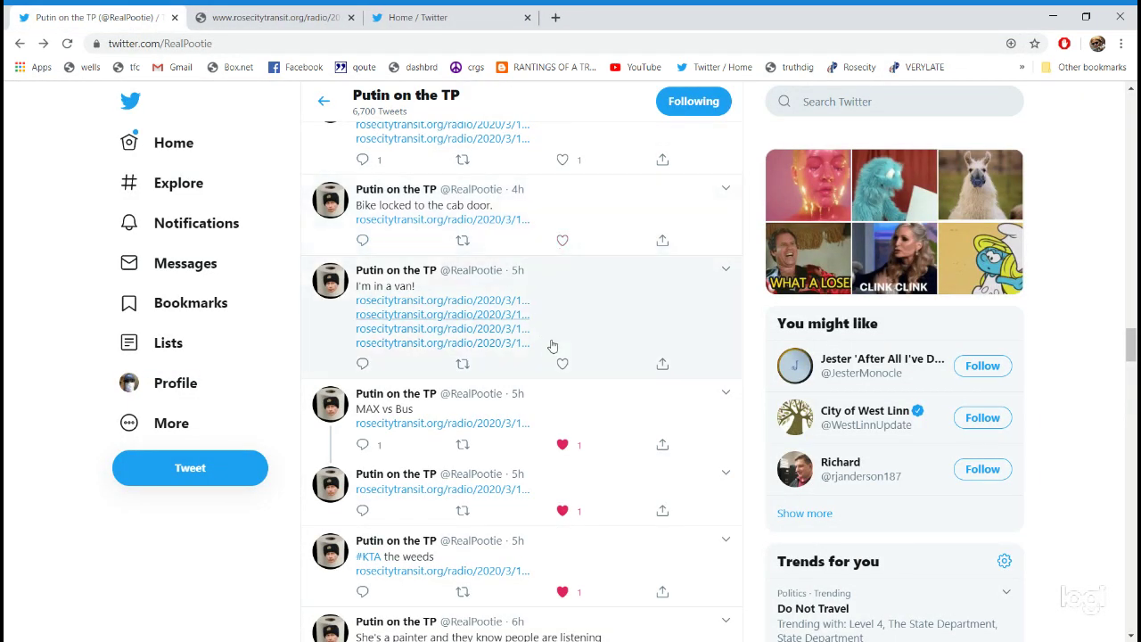
pyautogui.click(563, 364)
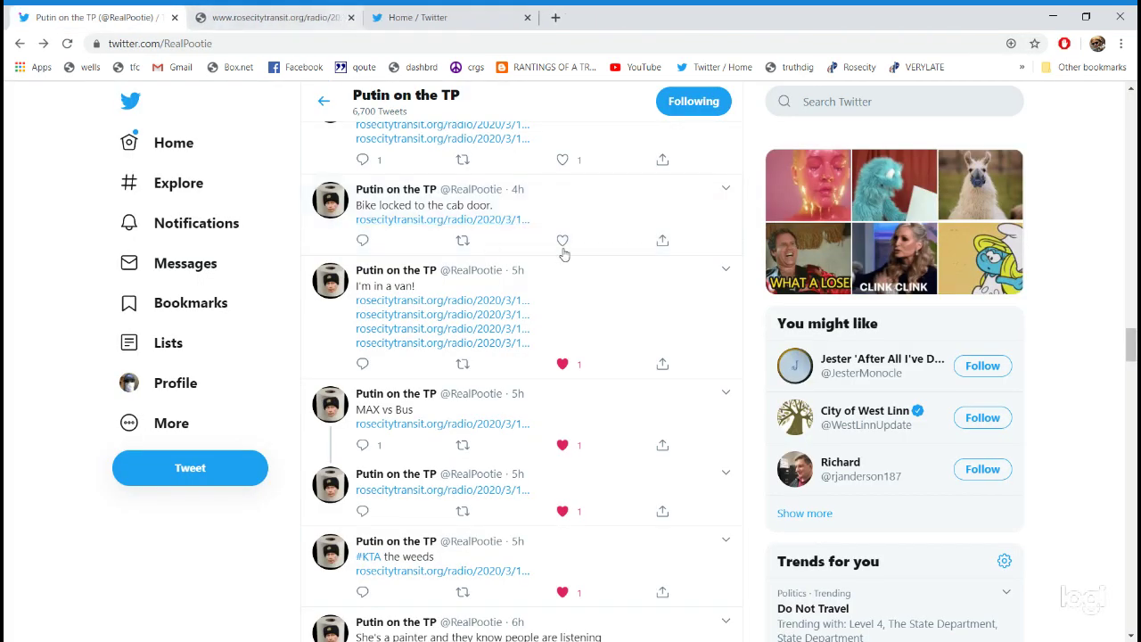
# Step: Like the 'Bike locked to the cab door.' tweet
pyautogui.click(563, 240)
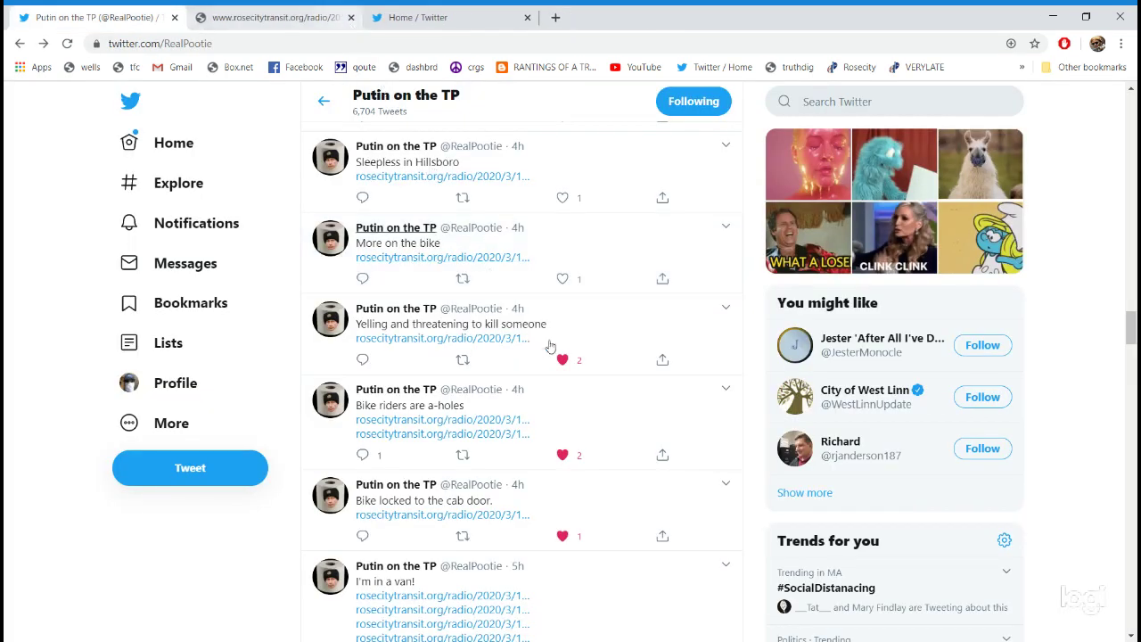
# Step: Like the 'More on the bike' and 'Lady in the ROW' tweets
pyautogui.click(563, 278)
pyautogui.scroll(2, 563, 278)
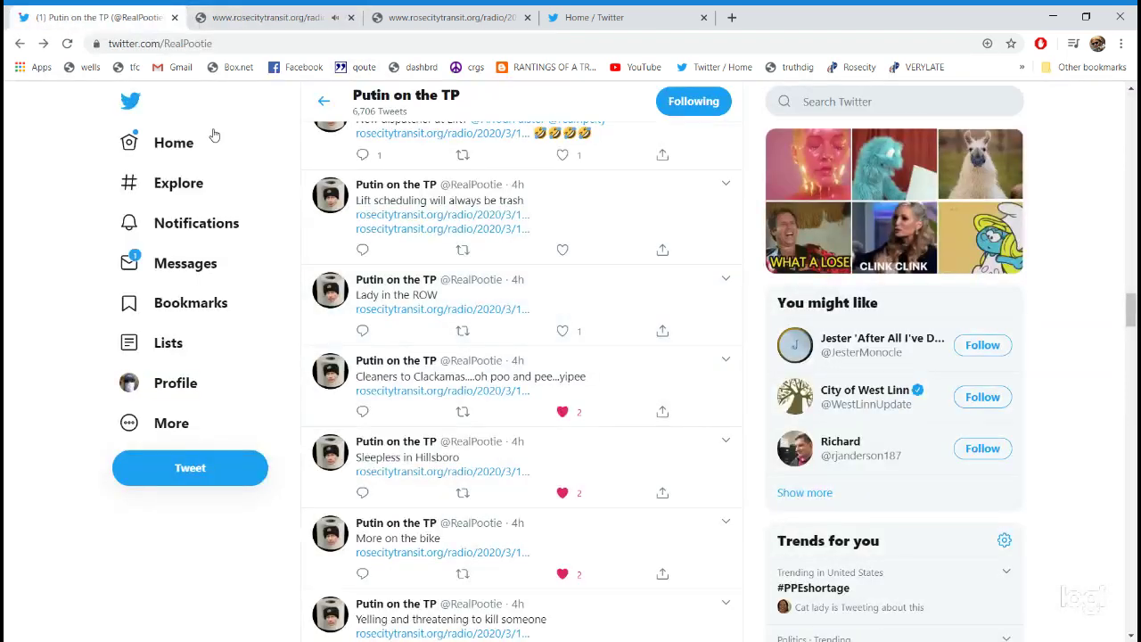
pyautogui.click(562, 331)
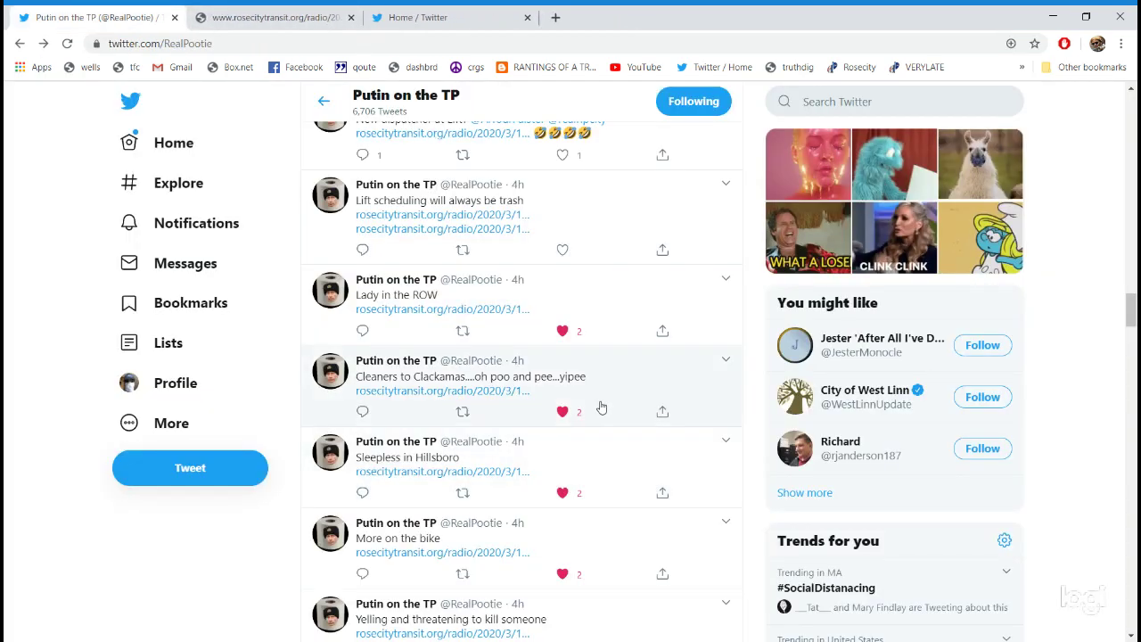
pyautogui.scroll(1, 657, 385)
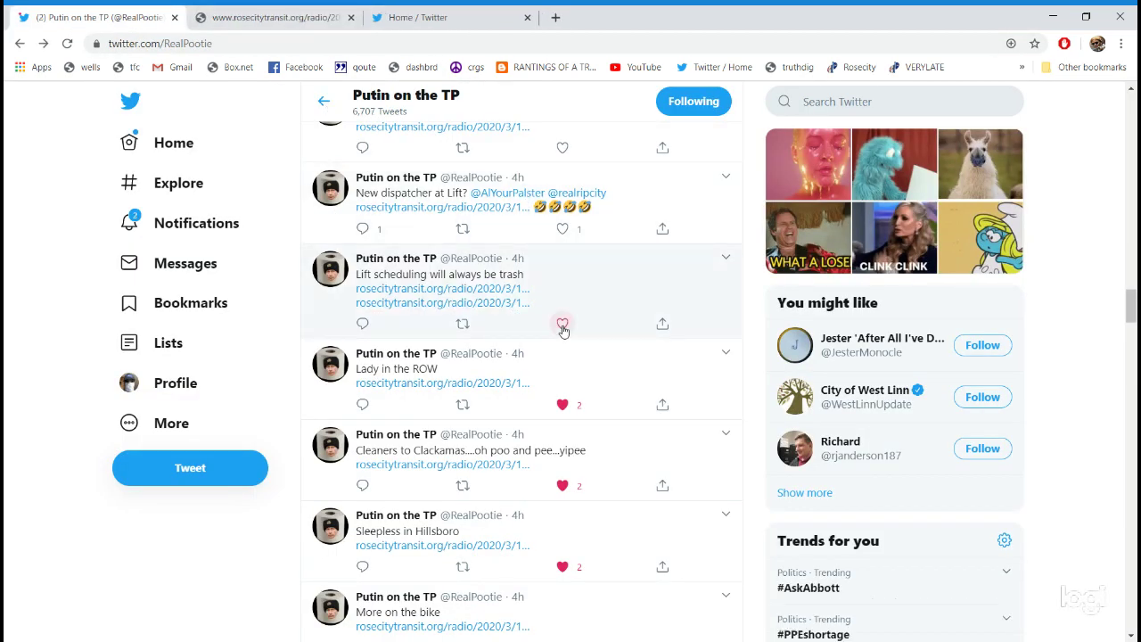
# Step: Like the 'Lift scheduling' and 'New dispatcher at Lift?' tweets, opening the dispatcher's radio clip
pyautogui.click(563, 324)
pyautogui.scroll(1, 563, 324)
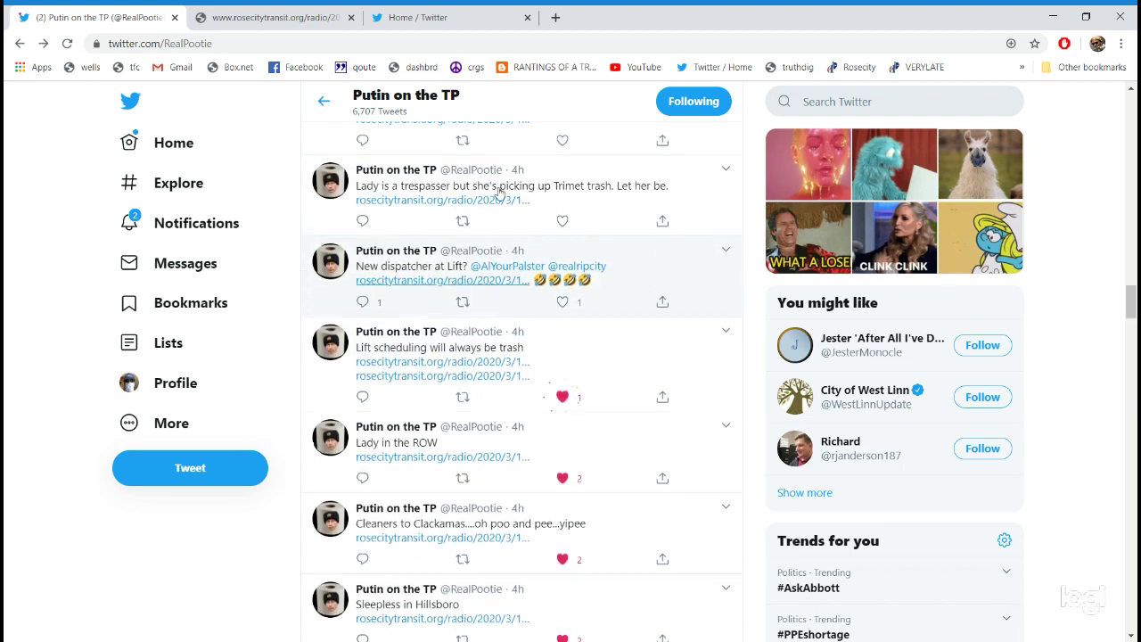
pyautogui.click(401, 282)
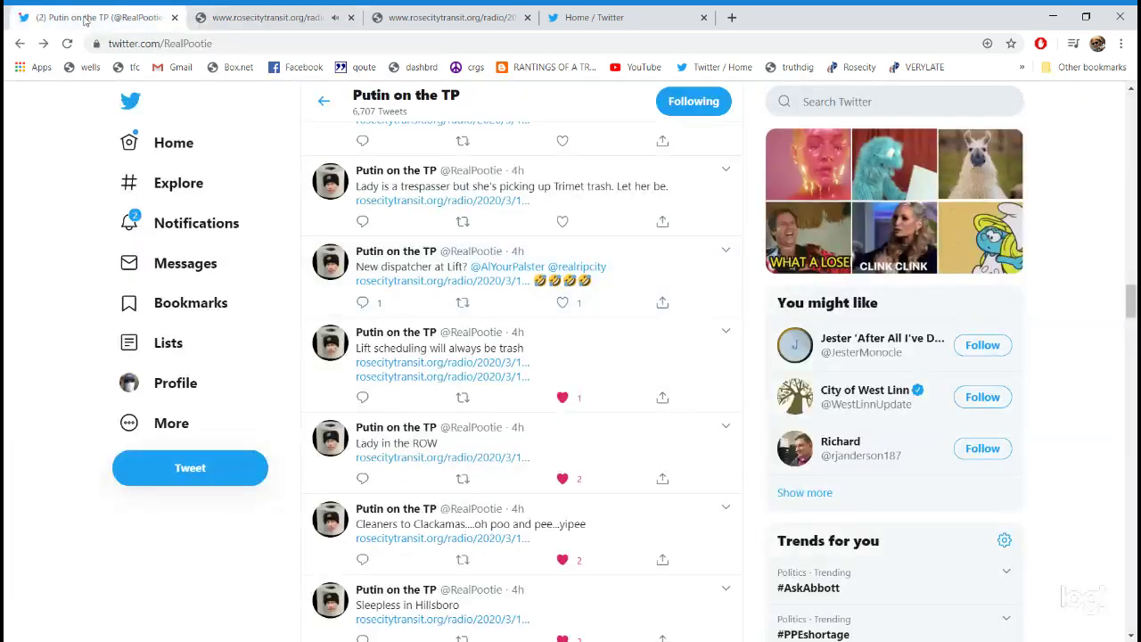
pyautogui.click(563, 302)
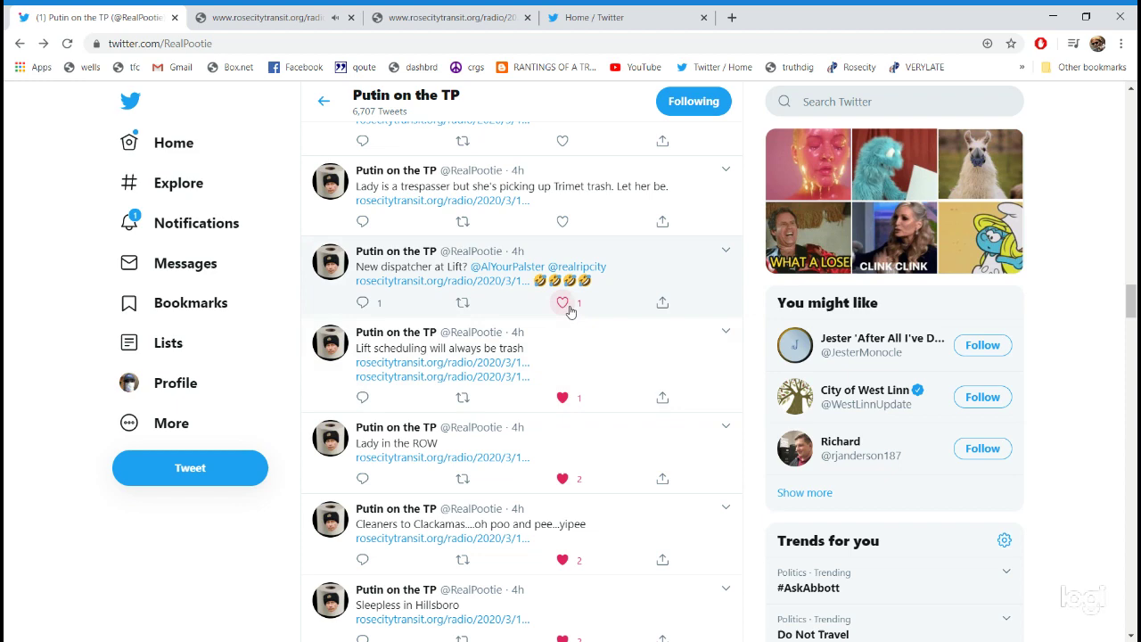
pyautogui.click(339, 306)
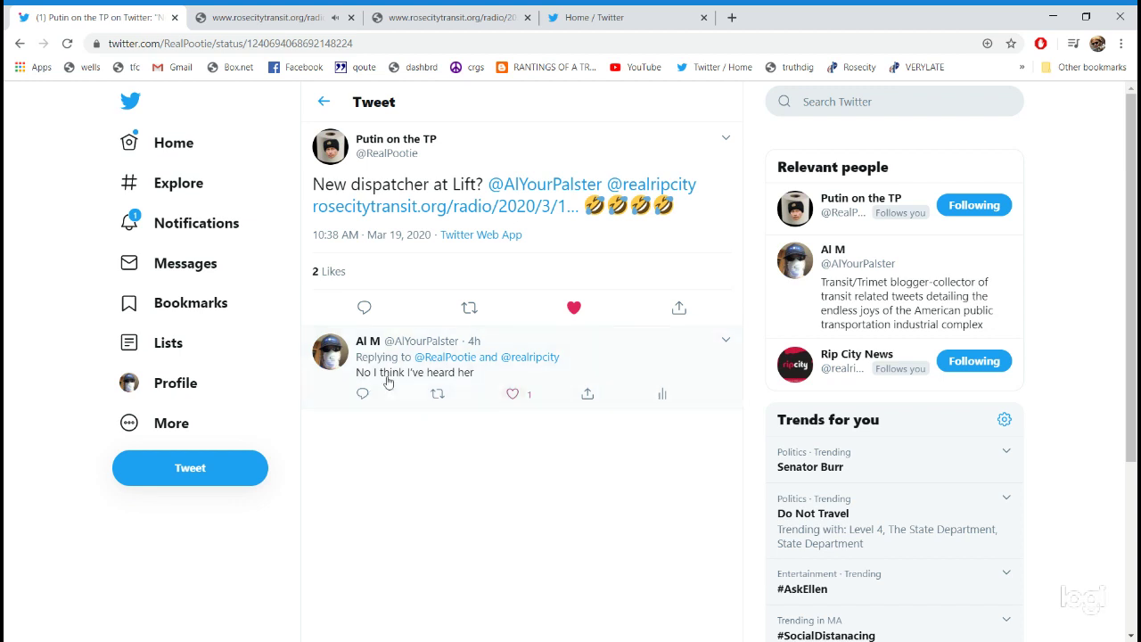
pyautogui.click(364, 395)
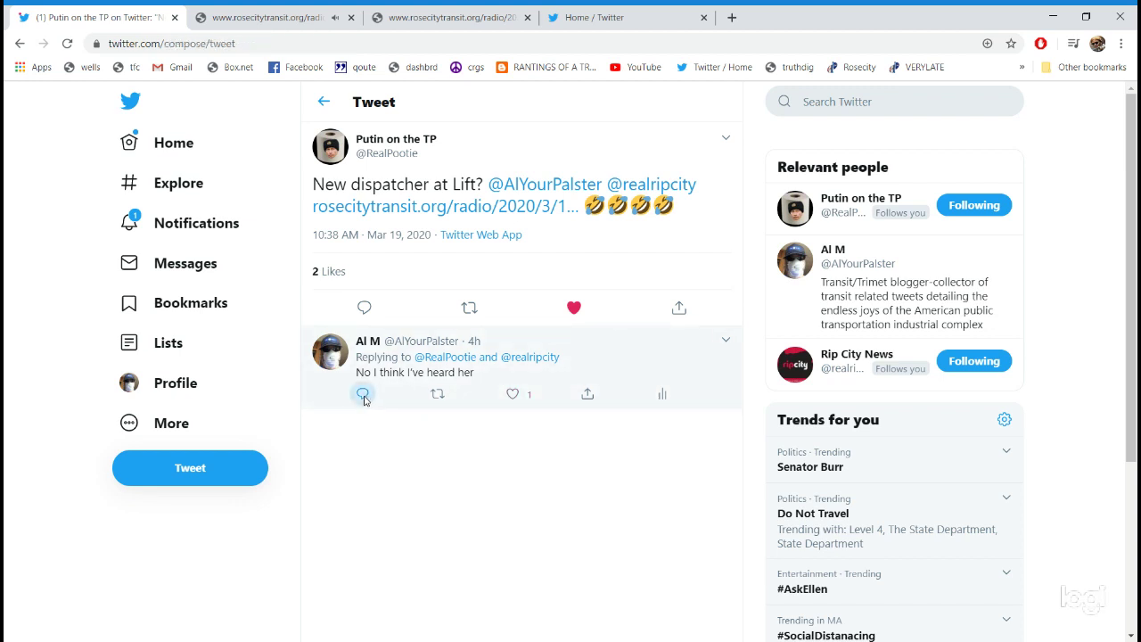
pyautogui.write('LOL ')
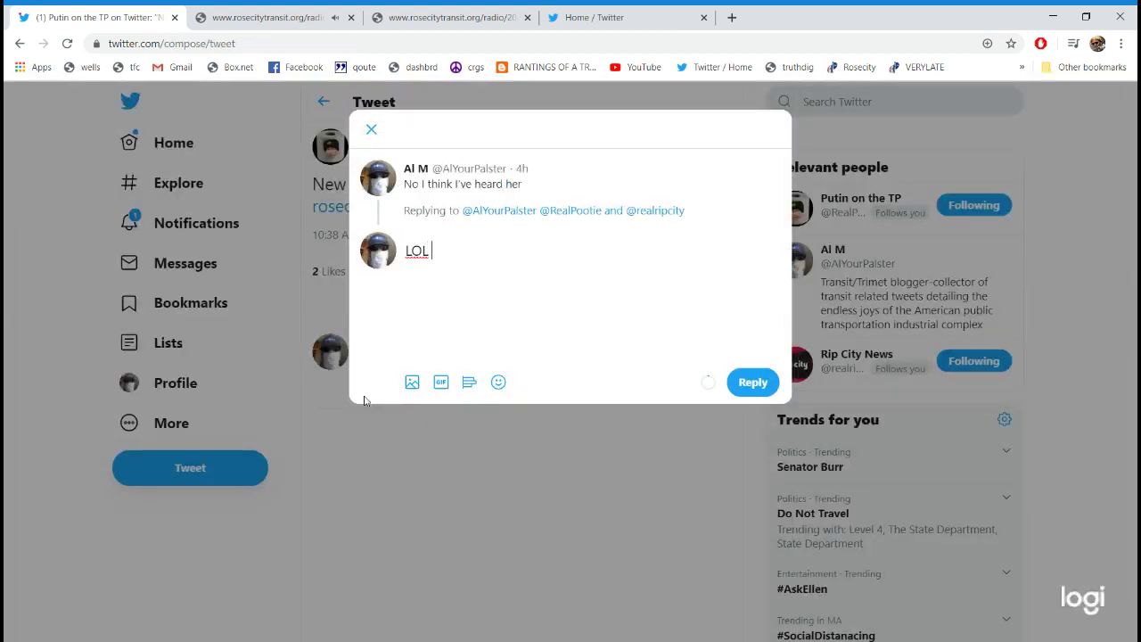
pyautogui.write(' MAYBE BI')
pyautogui.press('BackSpace')
pyautogui.press('BackSpace')
pyautogui.write('NOT')
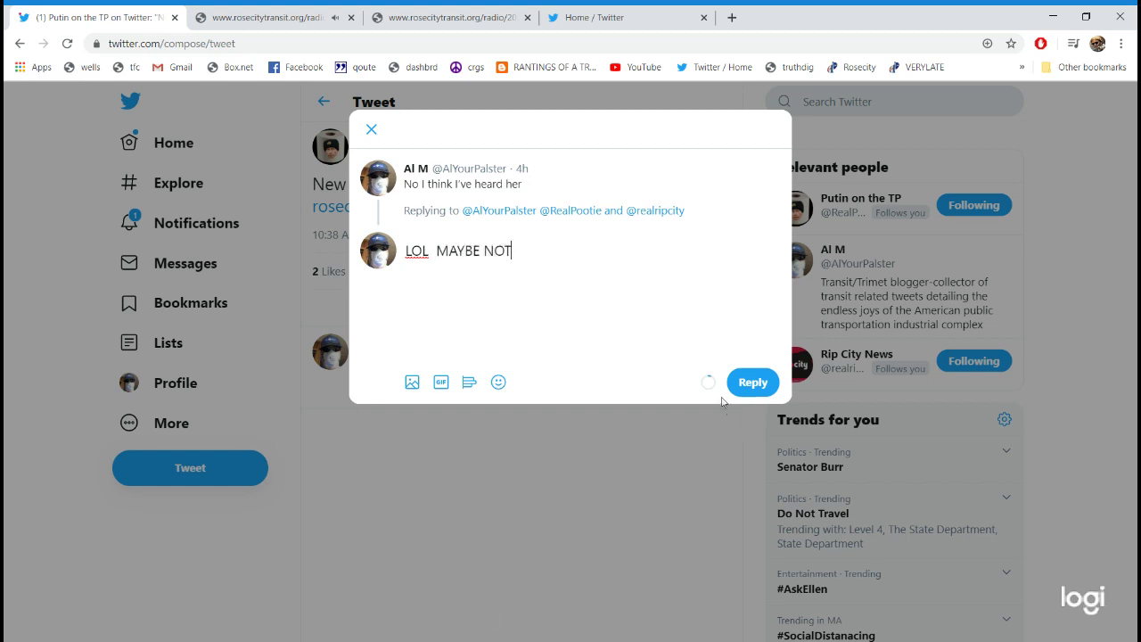
pyautogui.click(752, 381)
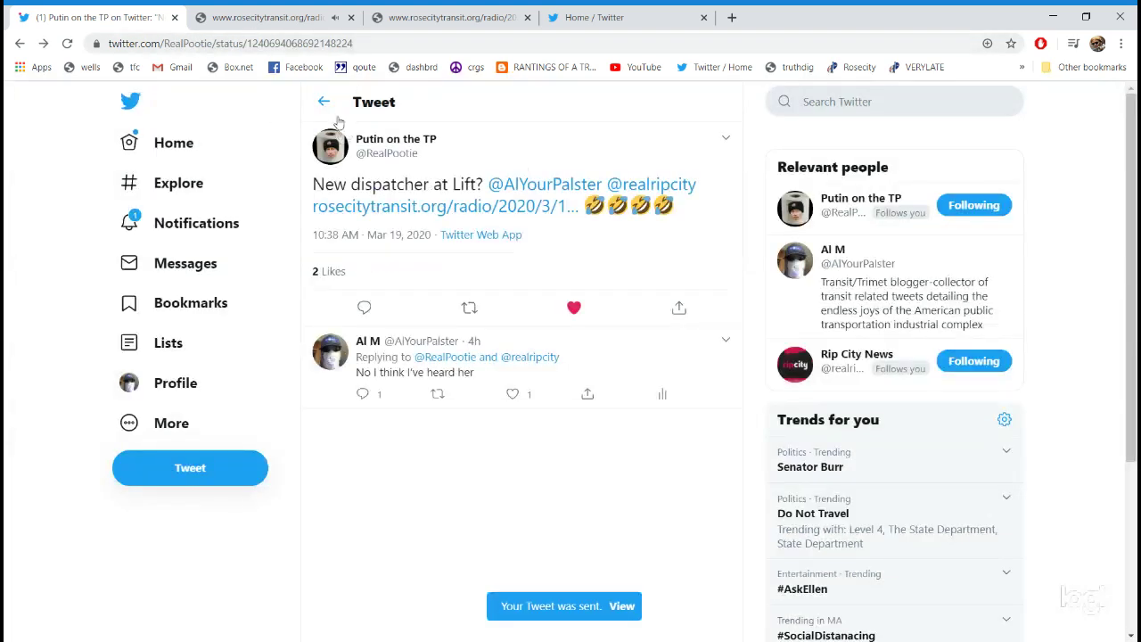
# Step: Use the back arrow to return to RealPootie's profile timeline
pyautogui.click(325, 101)
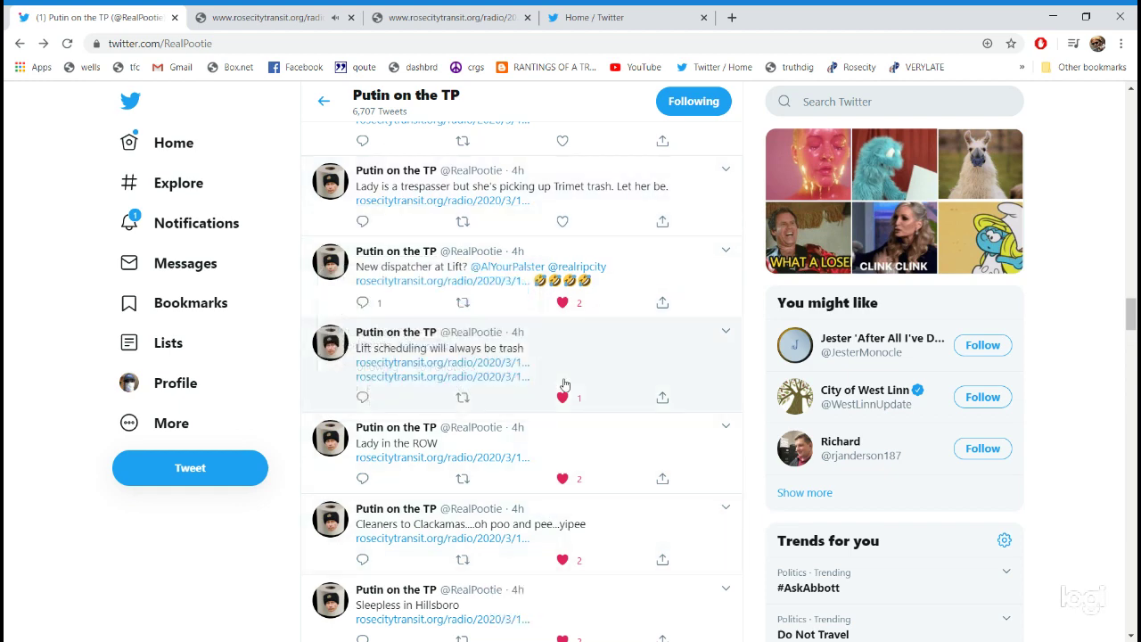
pyautogui.scroll(3, 564, 385)
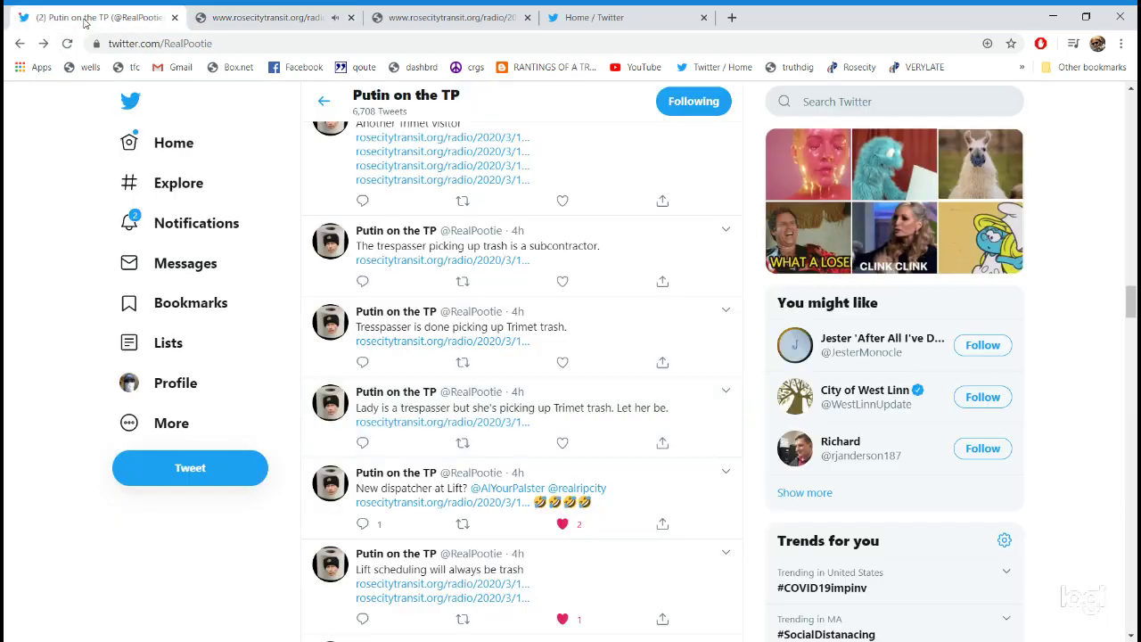
# Step: Like the 'Tresspasser is done picking up' and trespasser 'subcontractor' clip tweets
pyautogui.click(562, 363)
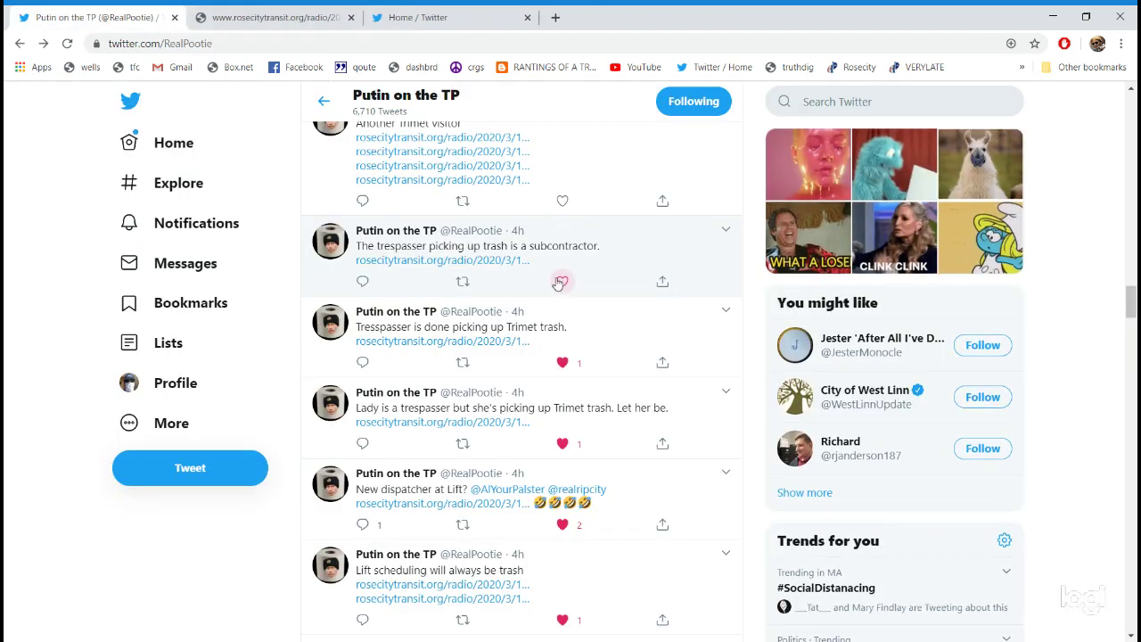
pyautogui.click(563, 281)
pyautogui.scroll(2, 500, 294)
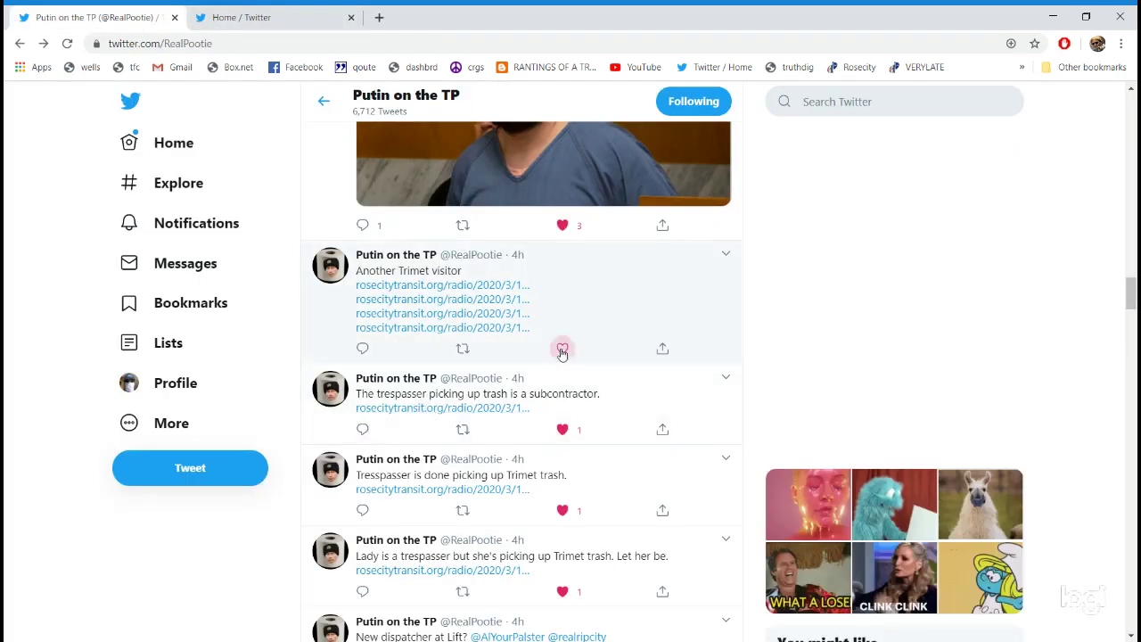
pyautogui.scroll(3, 560, 352)
pyautogui.scroll(3, 535, 339)
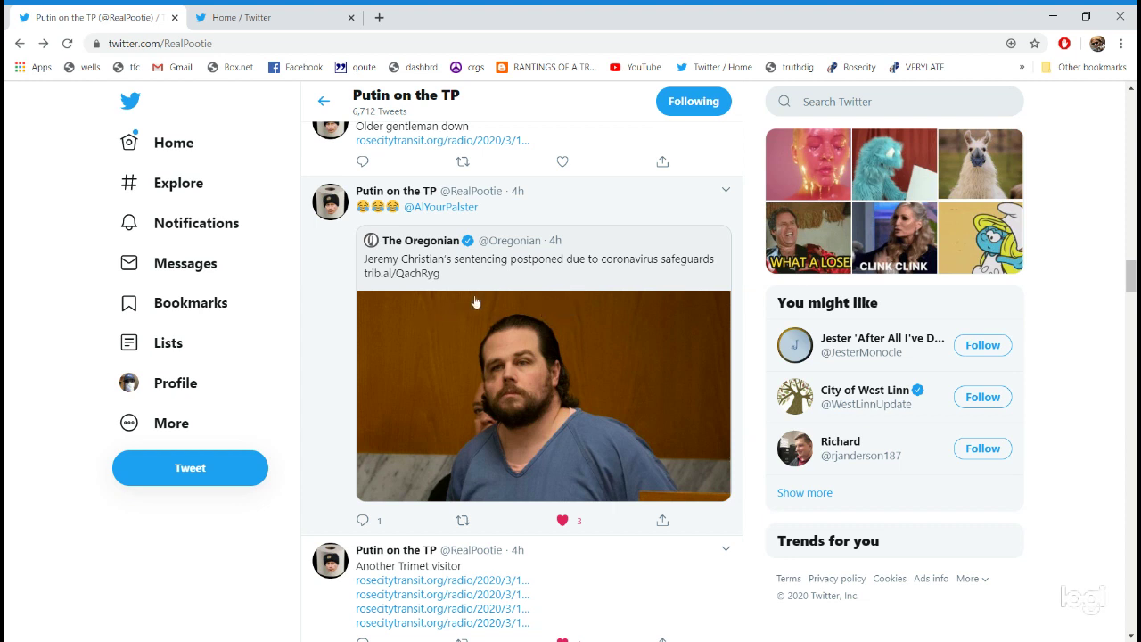
pyautogui.scroll(-1, 468, 307)
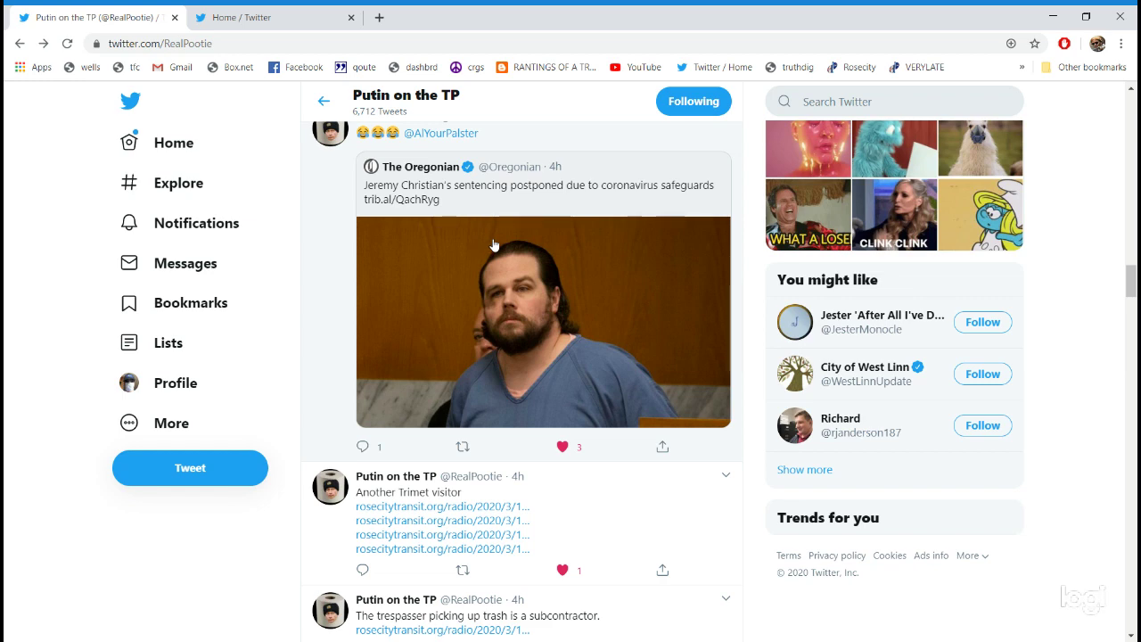
pyautogui.scroll(3, 493, 244)
pyautogui.scroll(2, 493, 244)
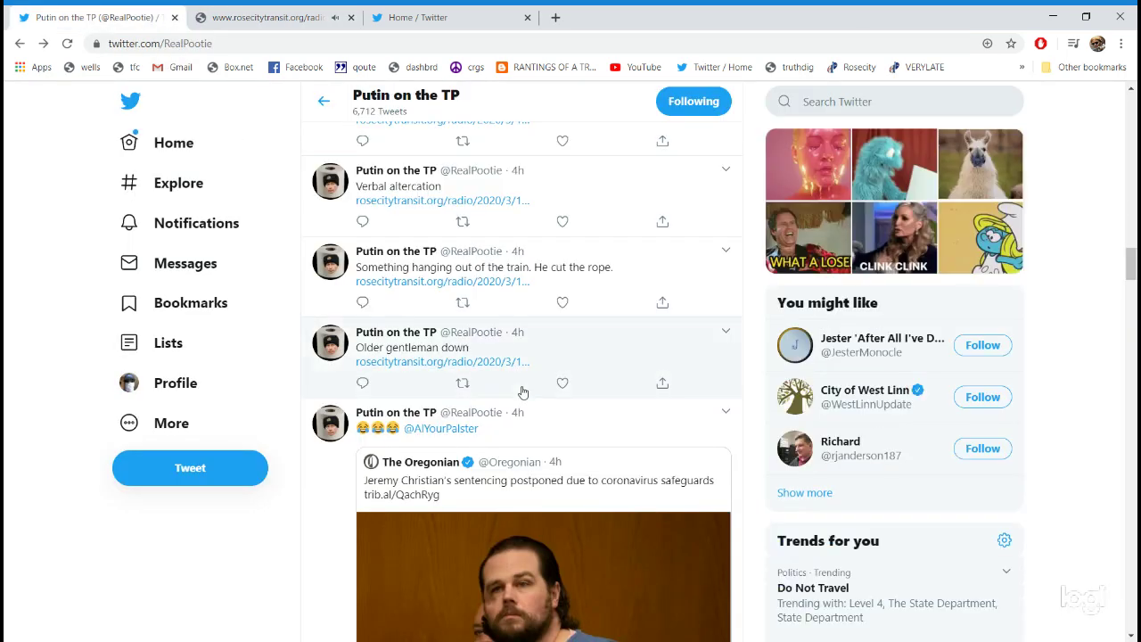
# Step: Like RealPootie's 'Older gentleman down' clip tweet
pyautogui.click(562, 383)
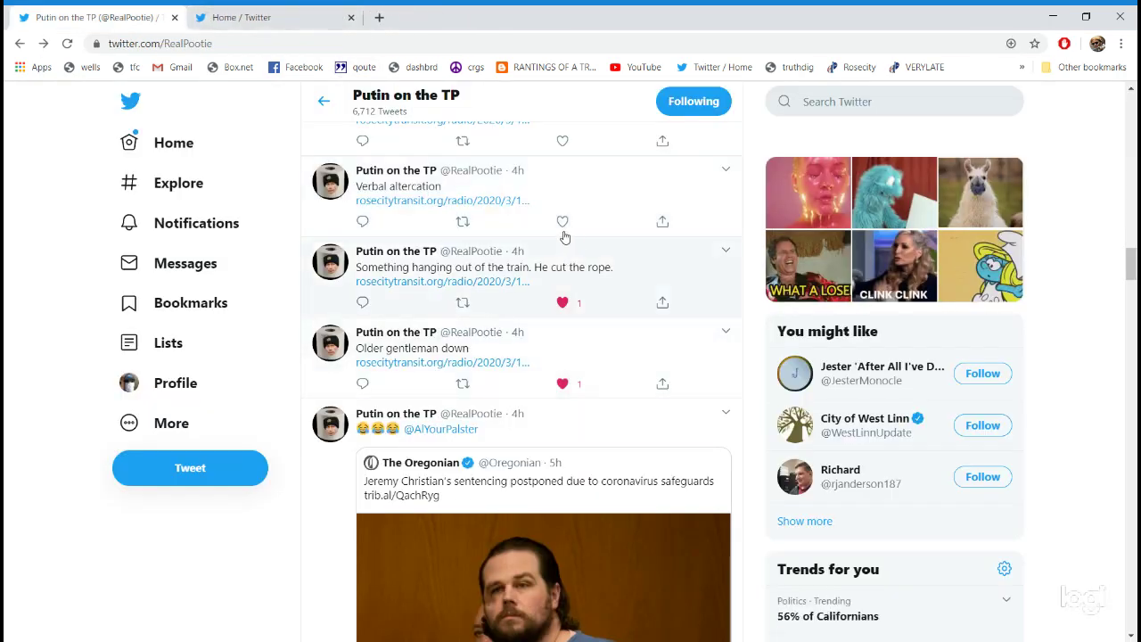
# Step: Like the 'Verbal altercation' and 'Bag of cans spilled.' clip tweets
pyautogui.click(563, 221)
pyautogui.scroll(2, 553, 268)
pyautogui.scroll(1, 490, 268)
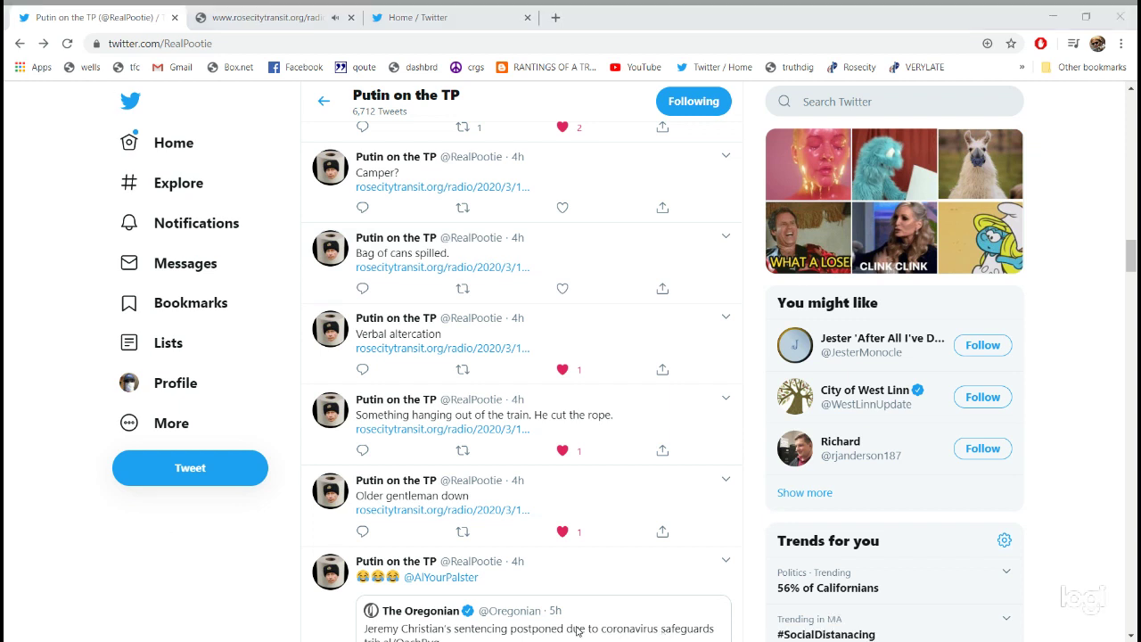
pyautogui.click(29, 415)
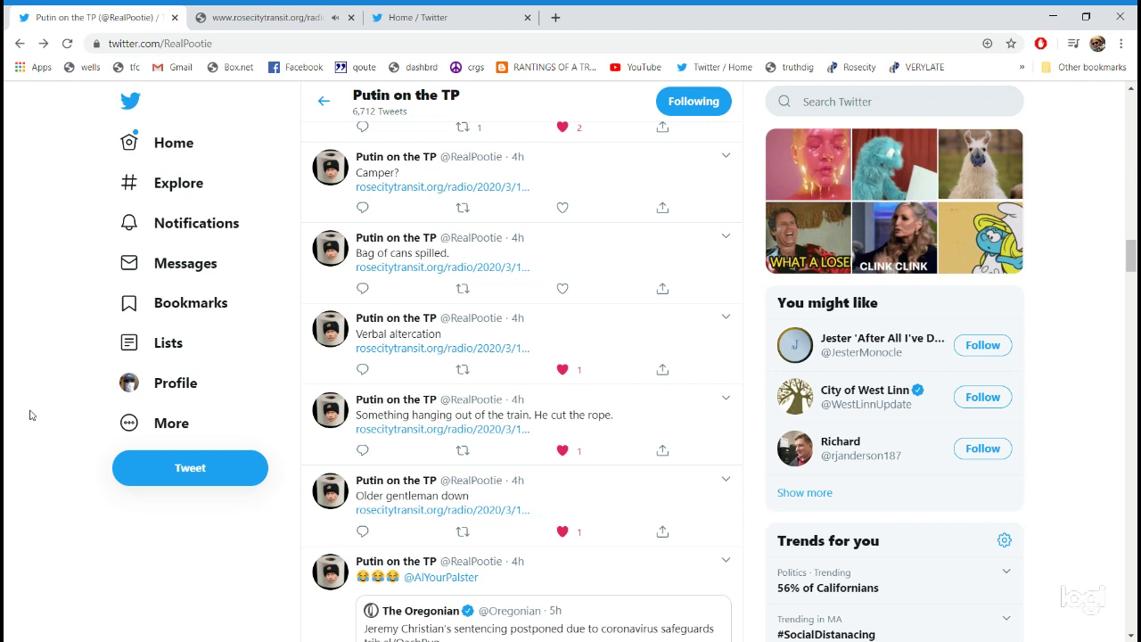
pyautogui.click(563, 288)
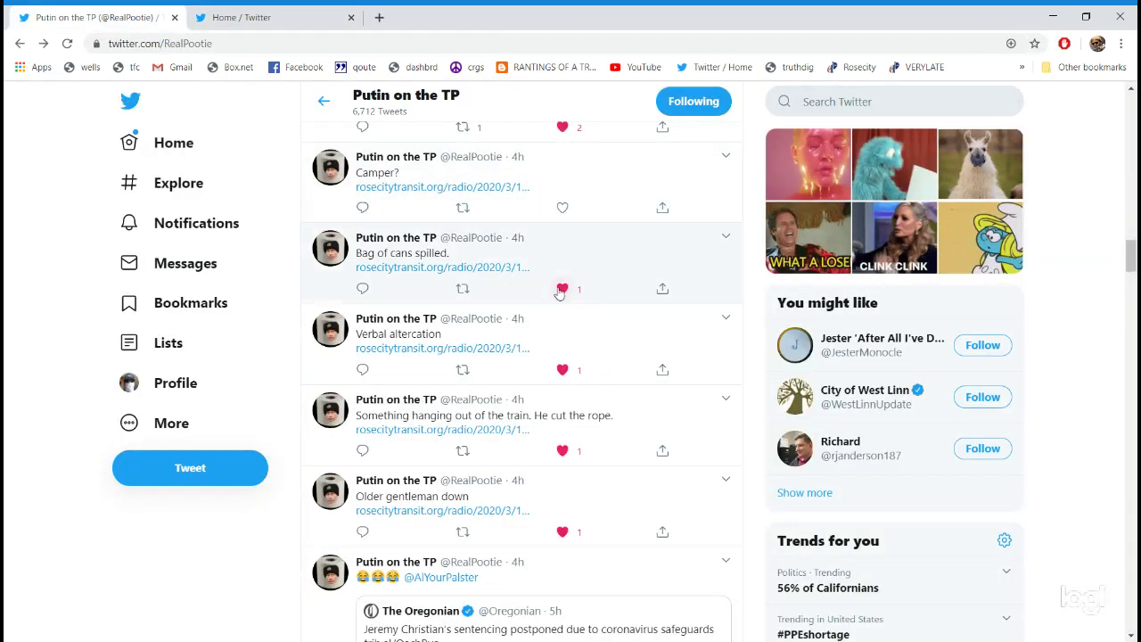
pyautogui.click(563, 207)
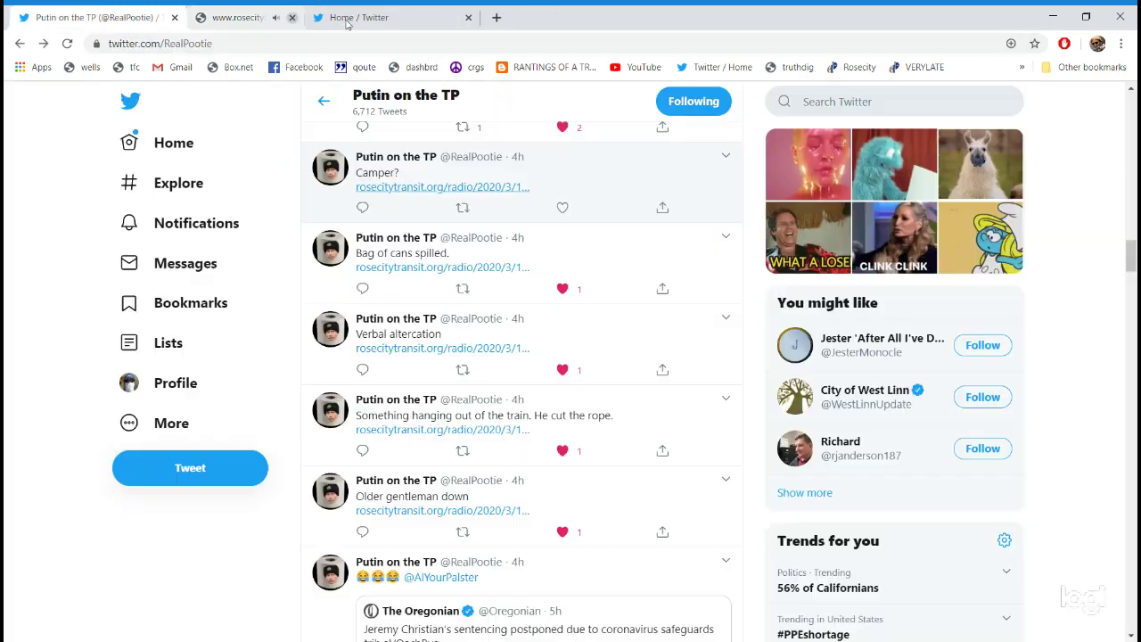
# Step: Like the 'Camper?' tweet and retweet 'Still the best call of the day'
pyautogui.click(562, 207)
pyautogui.scroll(3, 546, 256)
pyautogui.scroll(2, 546, 256)
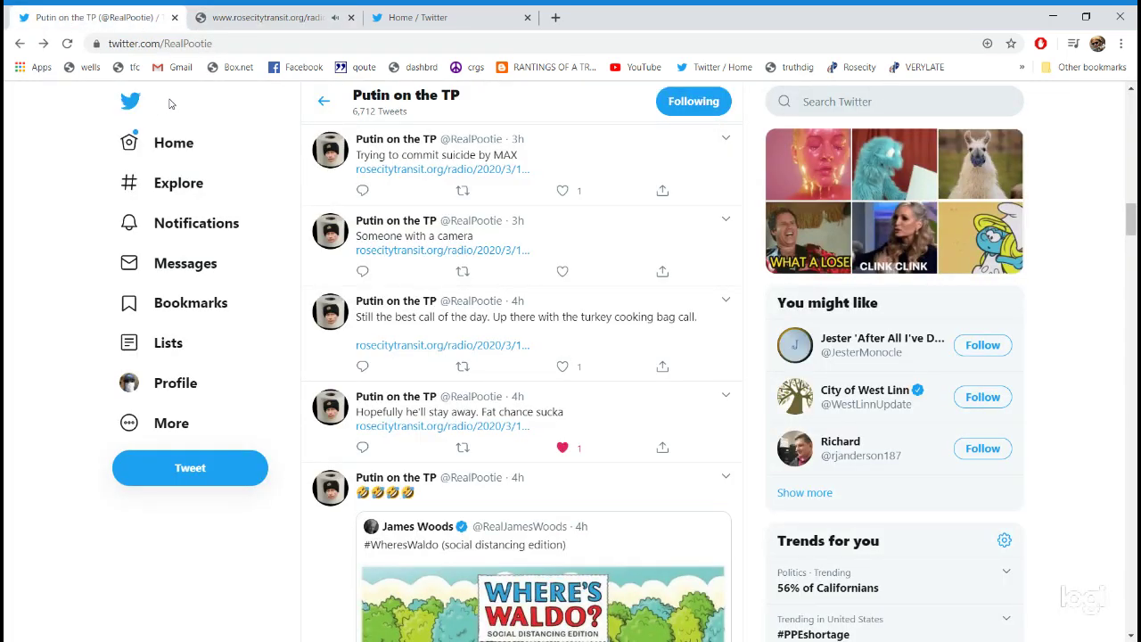
pyautogui.click(462, 367)
pyautogui.click(392, 382)
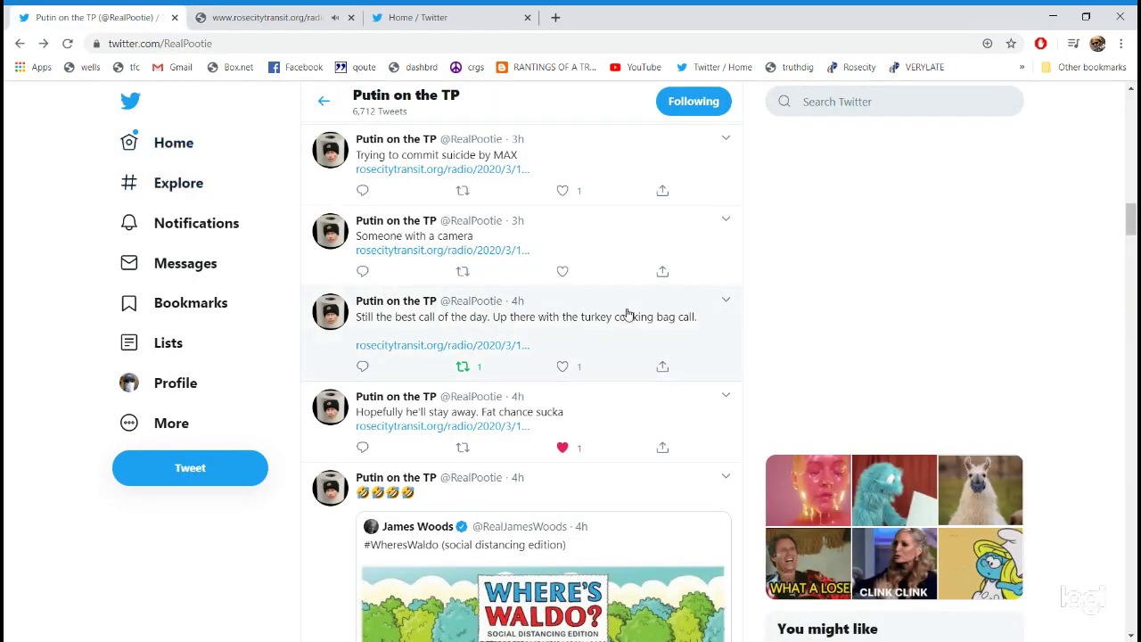
# Step: Open the options menu on the 'Still the best call of the day' tweet
pyautogui.click(725, 302)
# Step: Generate and copy the turkey-call tweet's embed code on Twitter Publish
pyautogui.click(664, 314)
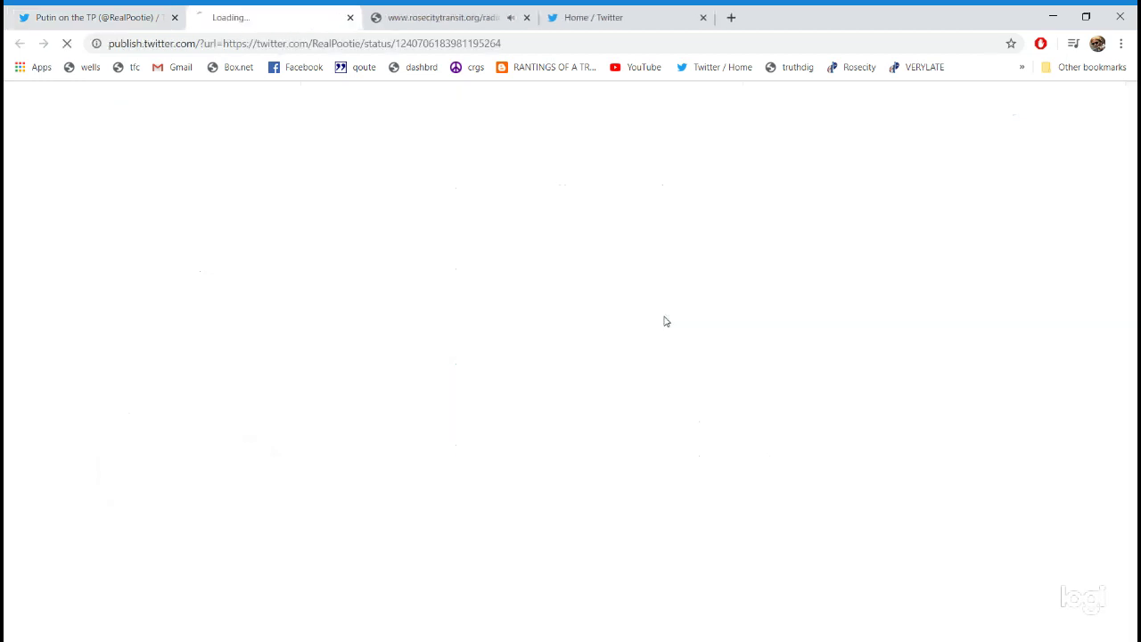
pyautogui.scroll(-2, 716, 343)
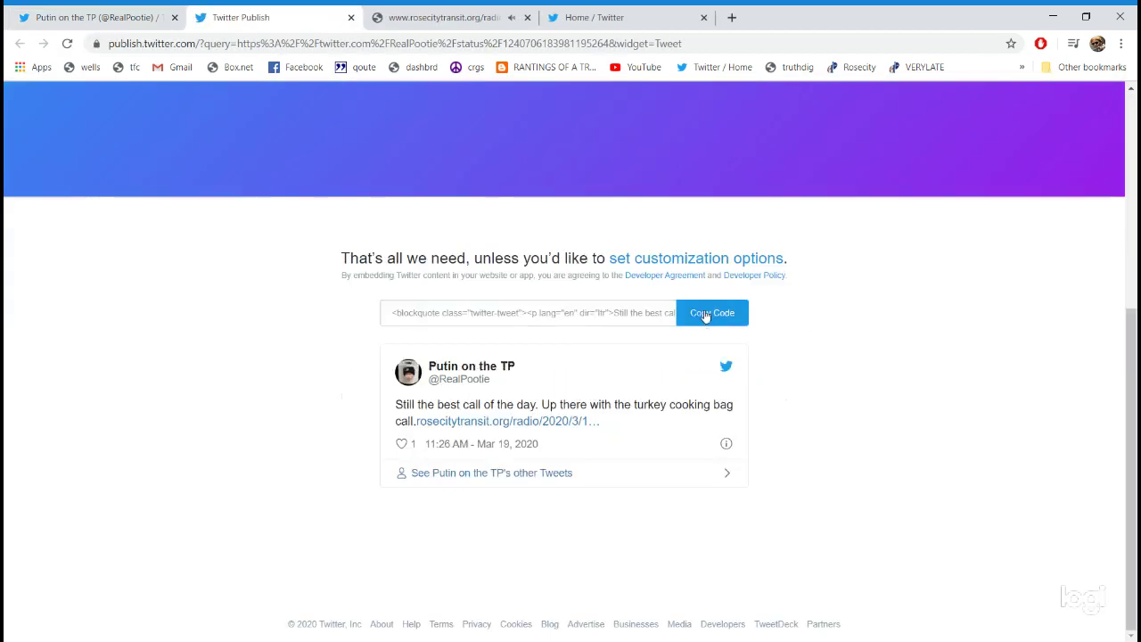
pyautogui.click(711, 313)
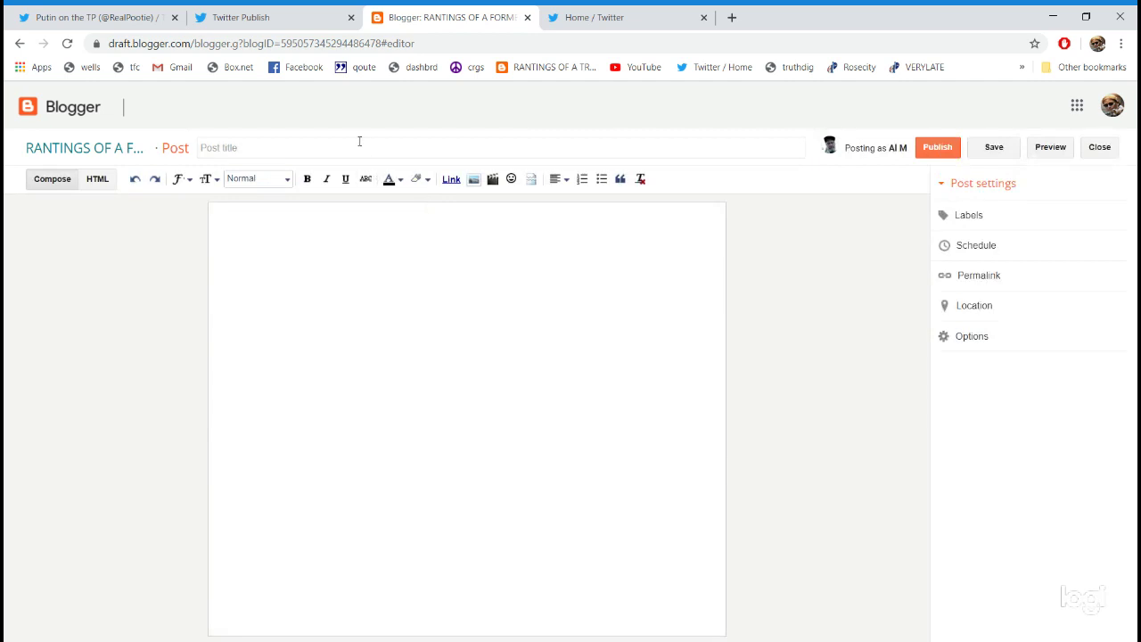
# Step: Title the post 'CLASSIC TRIMET RADIO' and switch its body to HTML view for pasting
pyautogui.click(359, 141)
pyautogui.write('CLASSIC TRIMET RAI')
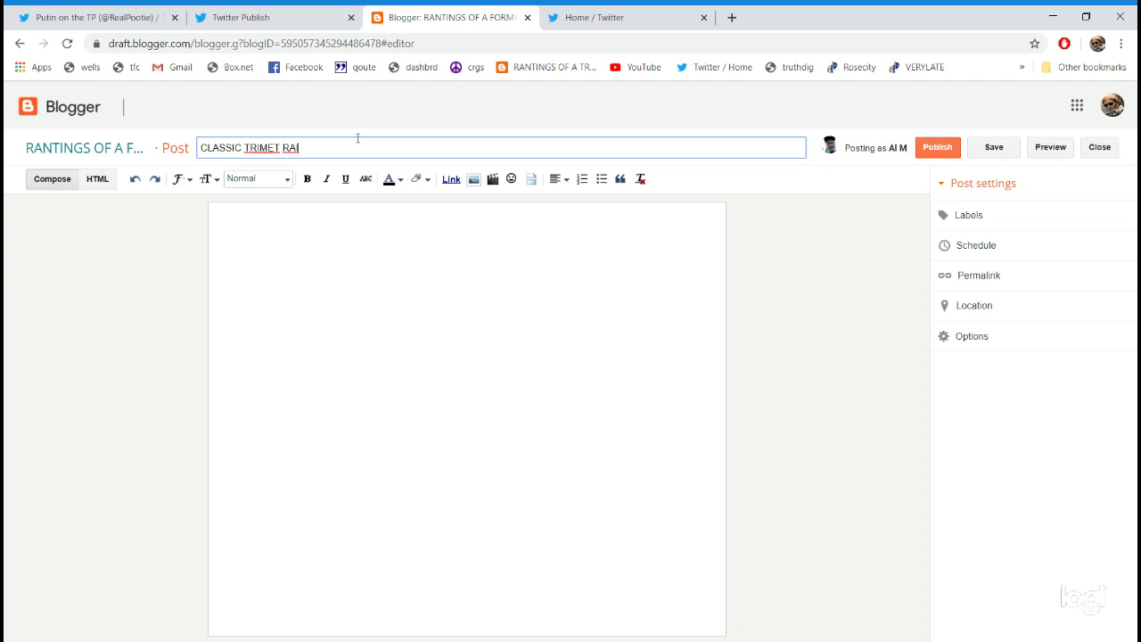
pyautogui.press('BackSpace')
pyautogui.write('DIO')
pyautogui.click(98, 179)
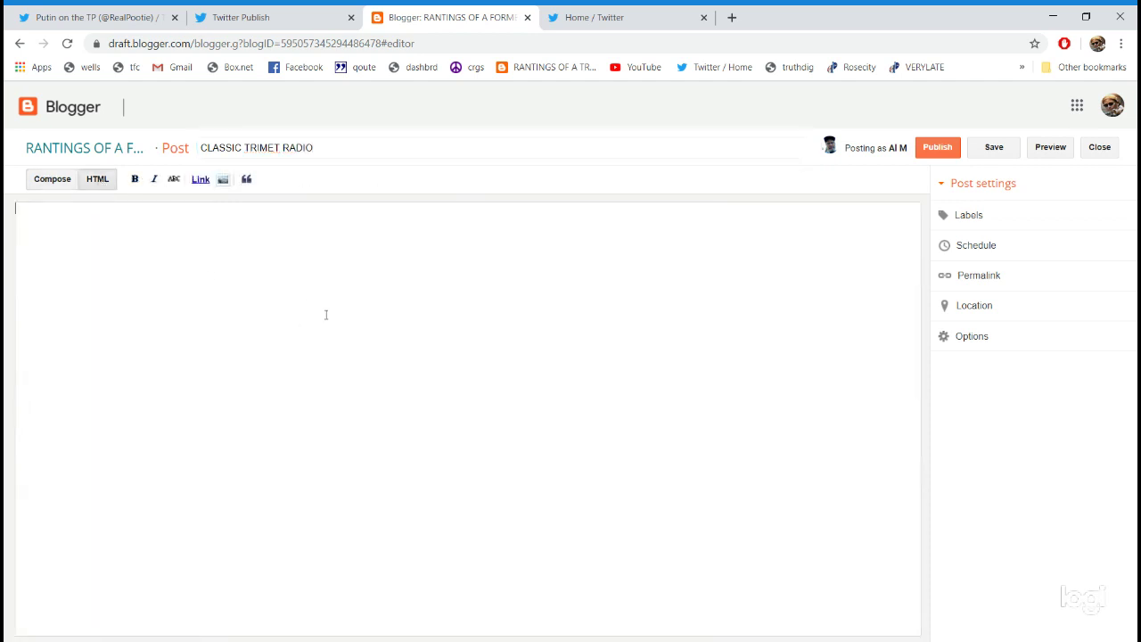
pyautogui.click(357, 427)
# Step: Paste the RealPootie tweet embed into the CLASSIC TRIMET RADIO post and publish it
pyautogui.hotkey('ctrl', 'v')
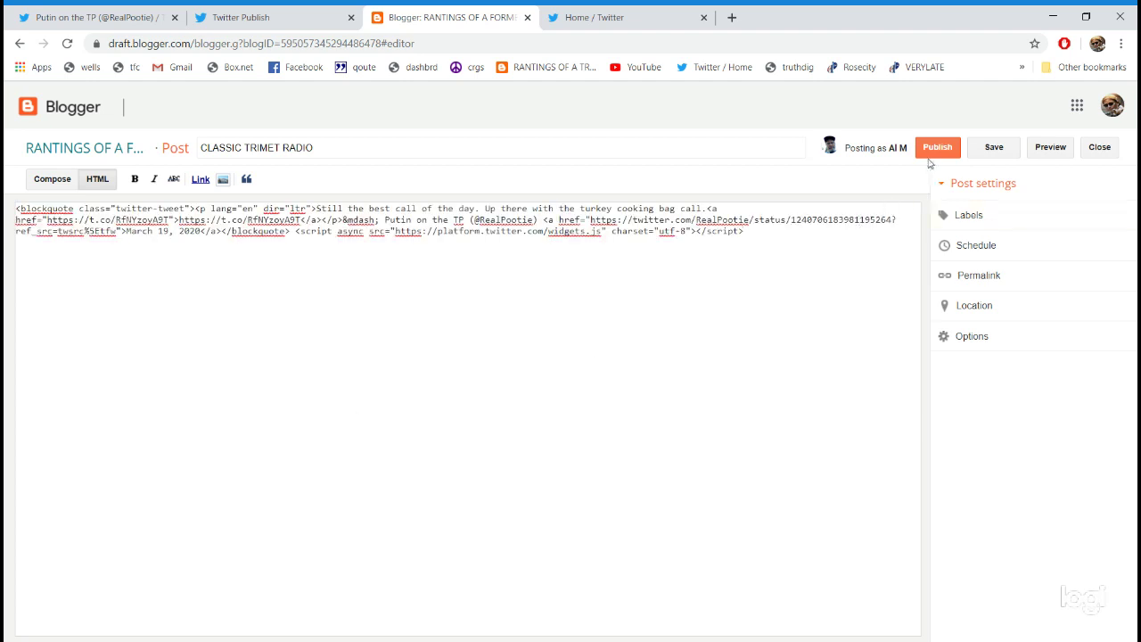
pyautogui.click(937, 147)
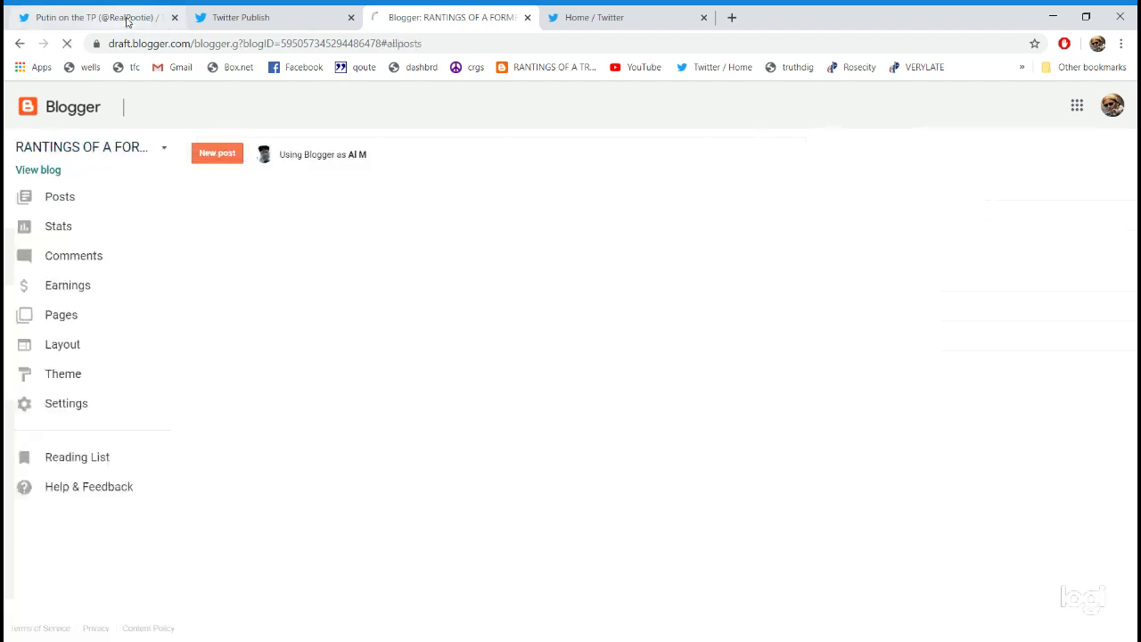
pyautogui.click(93, 17)
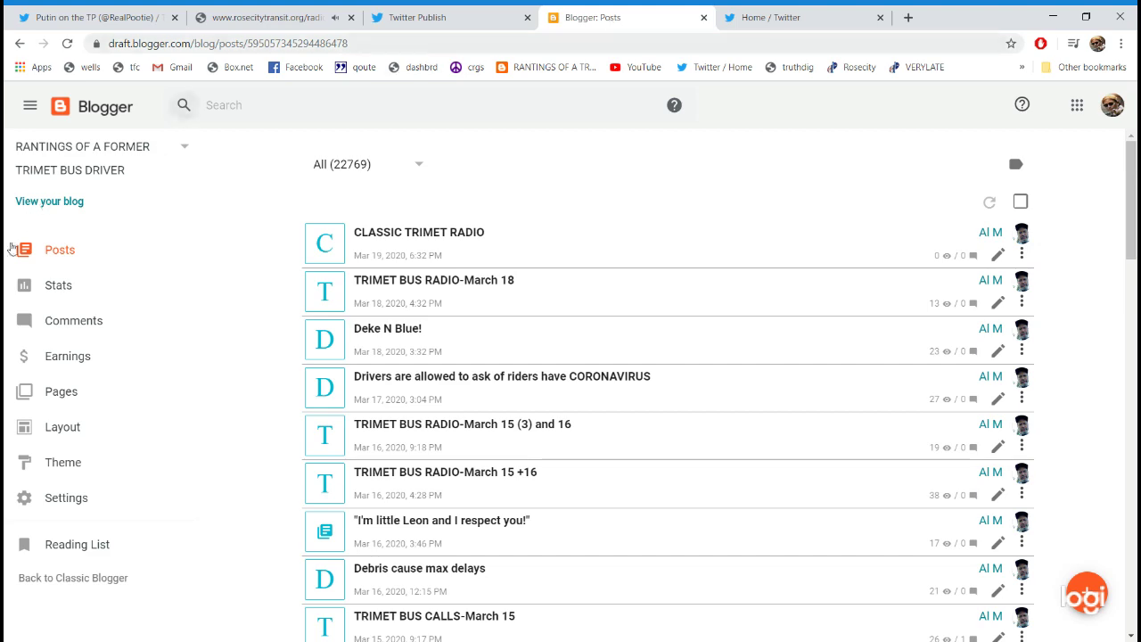
# Step: Reload Blogger's Posts list from the sidebar
pyautogui.click(68, 259)
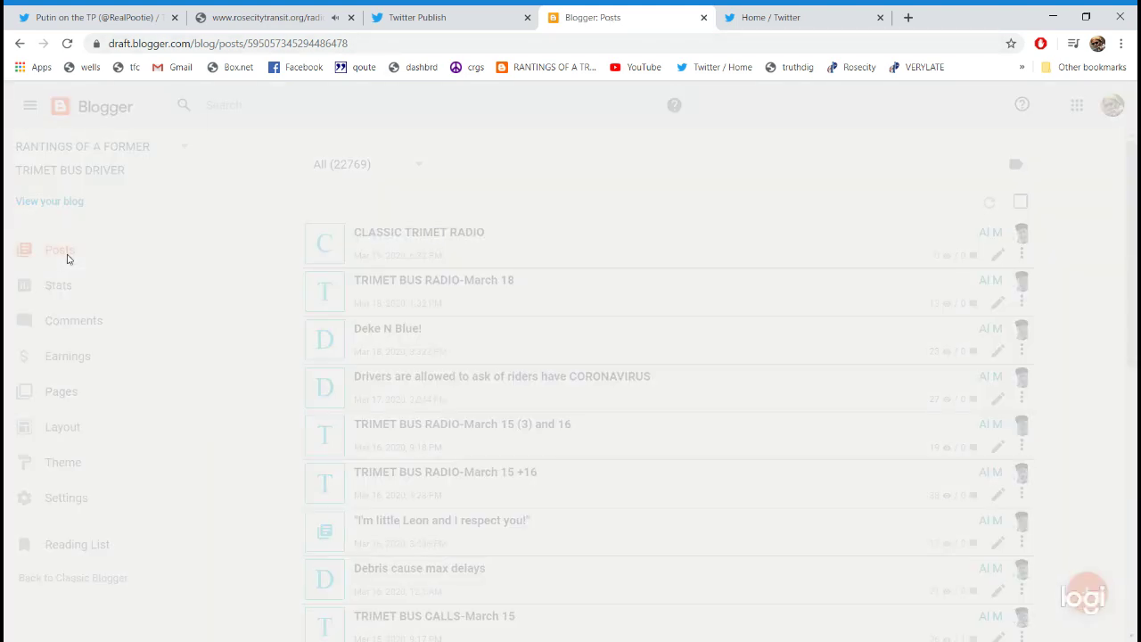
pyautogui.scroll(-2, 588, 399)
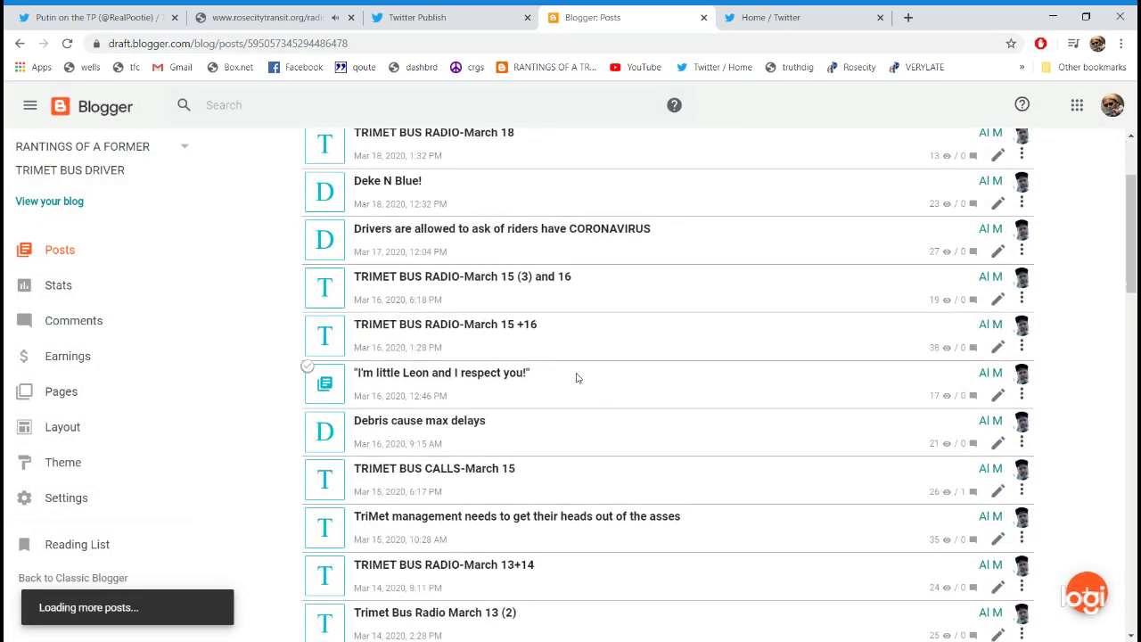
pyautogui.scroll(-5, 589, 398)
pyautogui.scroll(-5, 589, 398)
pyautogui.scroll(3, 563, 368)
pyautogui.scroll(5, 563, 368)
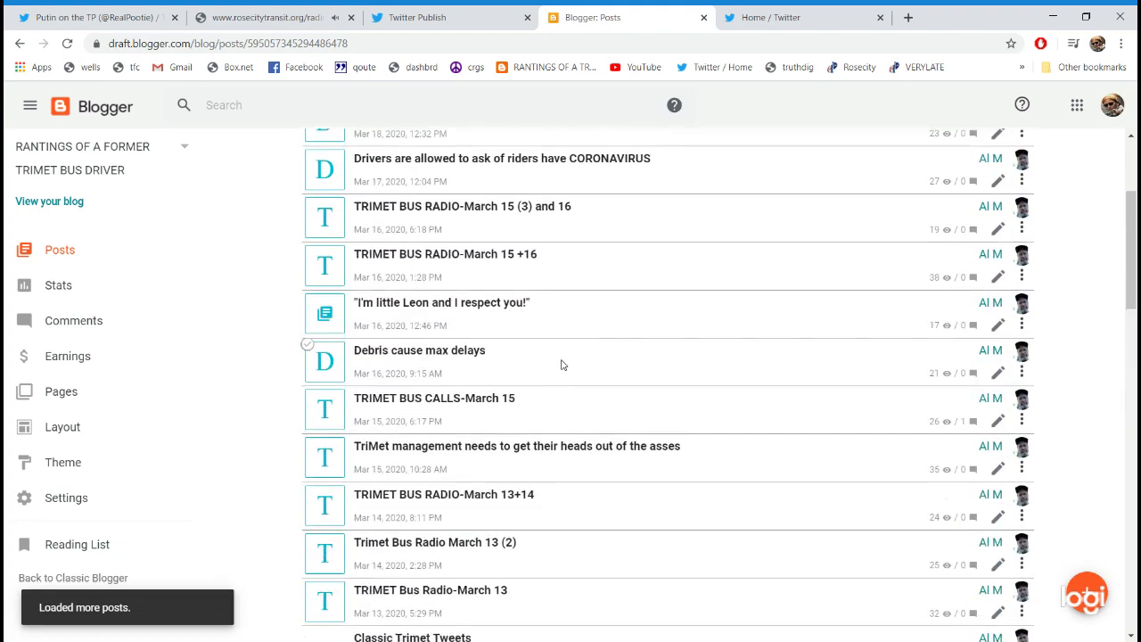
pyautogui.scroll(3, 564, 368)
pyautogui.scroll(-2, 500, 341)
pyautogui.scroll(-5, 501, 340)
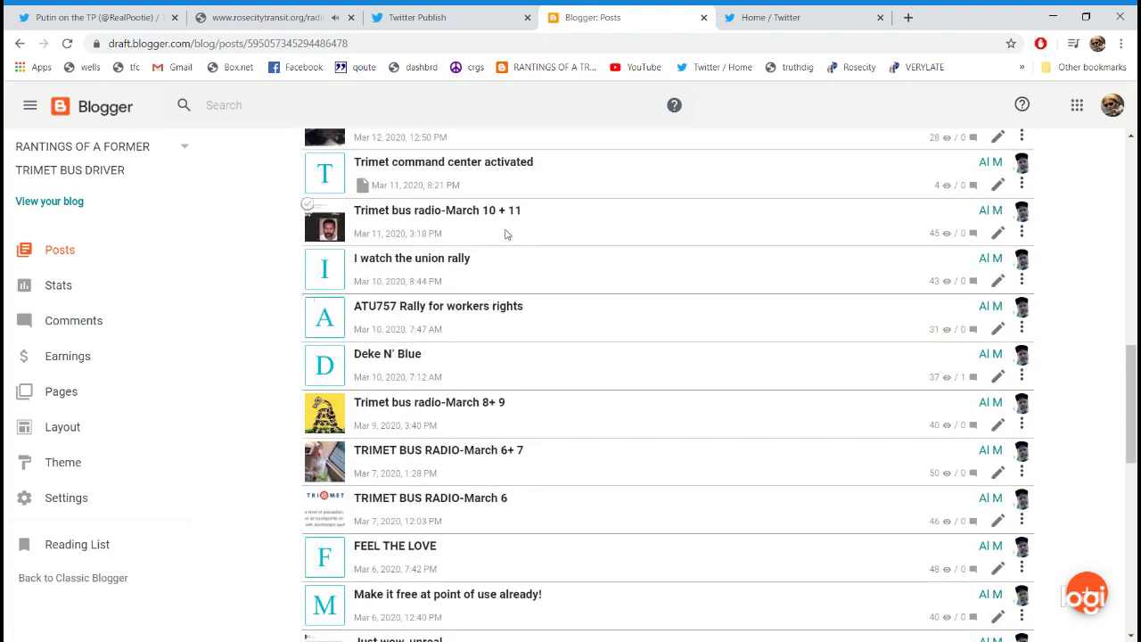
pyautogui.scroll(2, 523, 261)
pyautogui.scroll(2, 509, 231)
pyautogui.scroll(3, 506, 215)
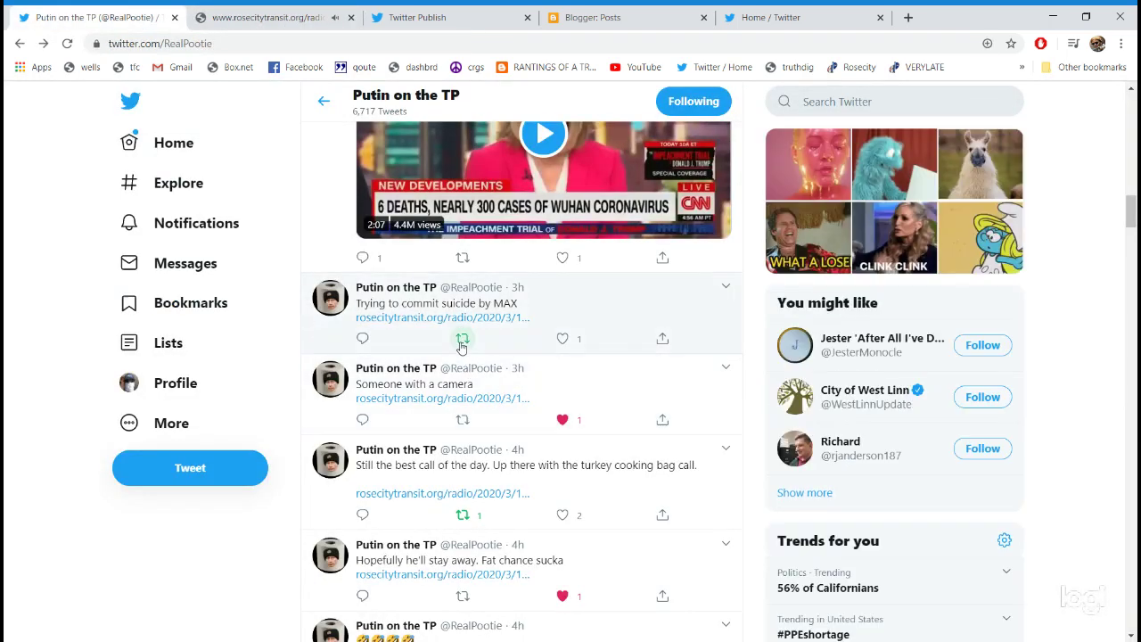
# Step: Retweet 'Trying to commit suicide by MAX' and close the rosecitytransit clip tab
pyautogui.click(462, 339)
pyautogui.click(365, 361)
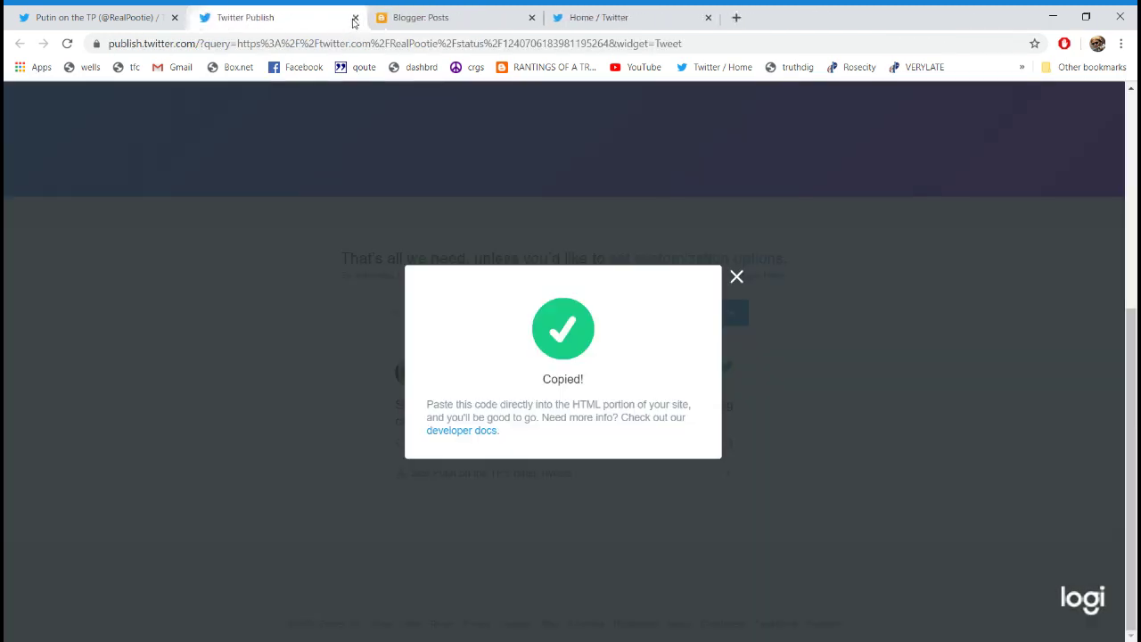
pyautogui.click(351, 17)
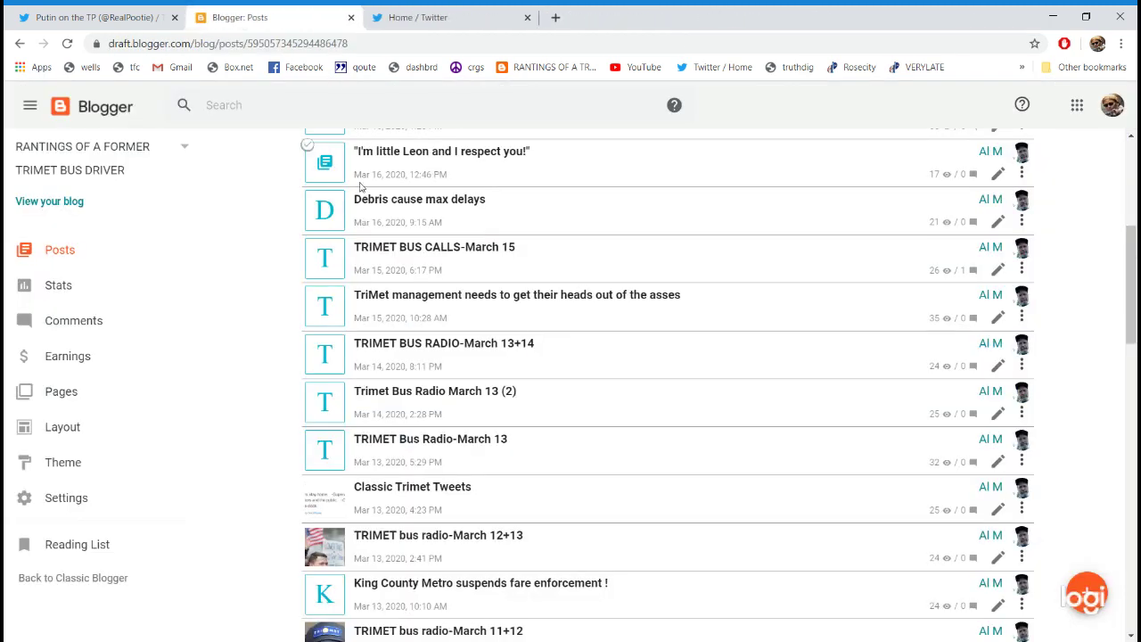
pyautogui.scroll(-4, 615, 257)
pyautogui.scroll(-4, 607, 330)
pyautogui.scroll(-4, 606, 339)
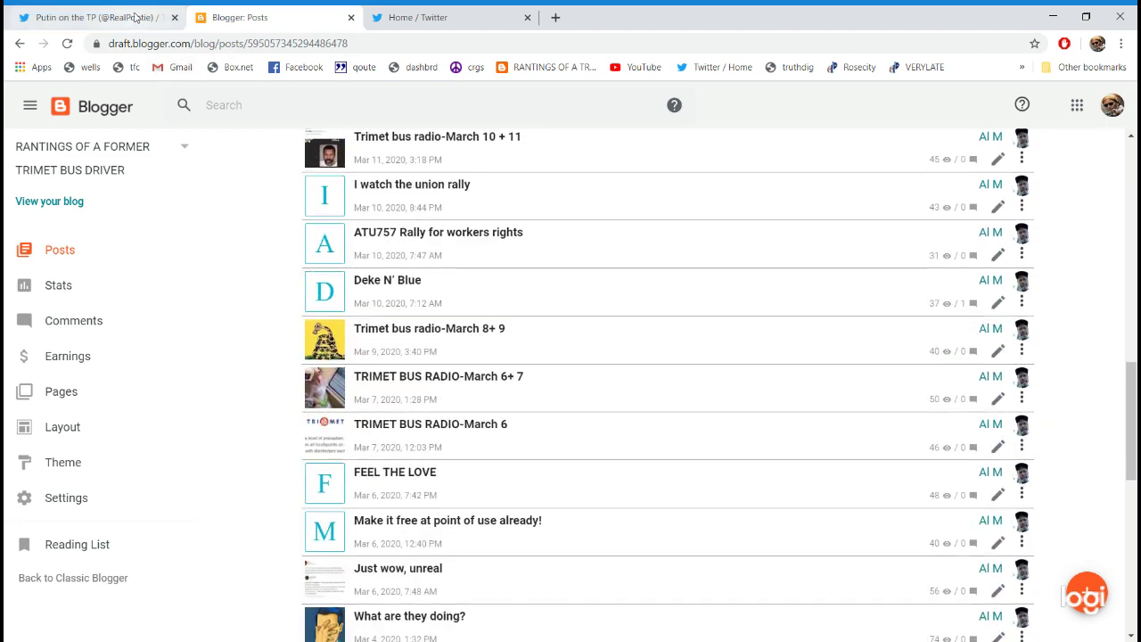
pyautogui.click(89, 17)
pyautogui.scroll(3, 597, 266)
pyautogui.scroll(4, 597, 285)
pyautogui.scroll(2, 606, 294)
pyautogui.scroll(-4, 611, 301)
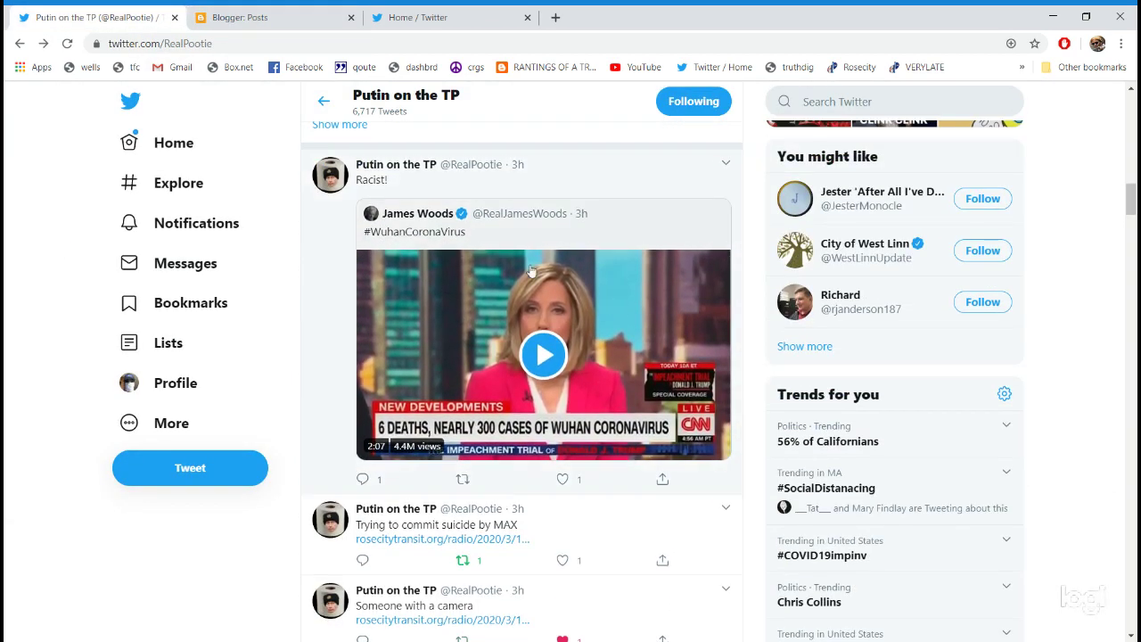
pyautogui.click(581, 218)
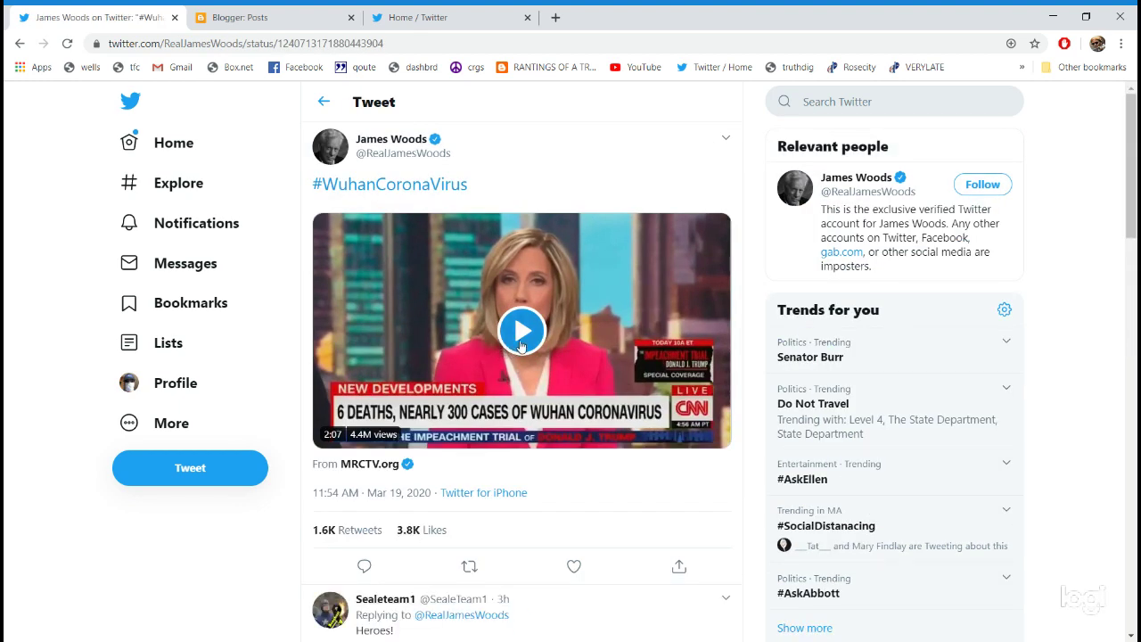
pyautogui.click(520, 332)
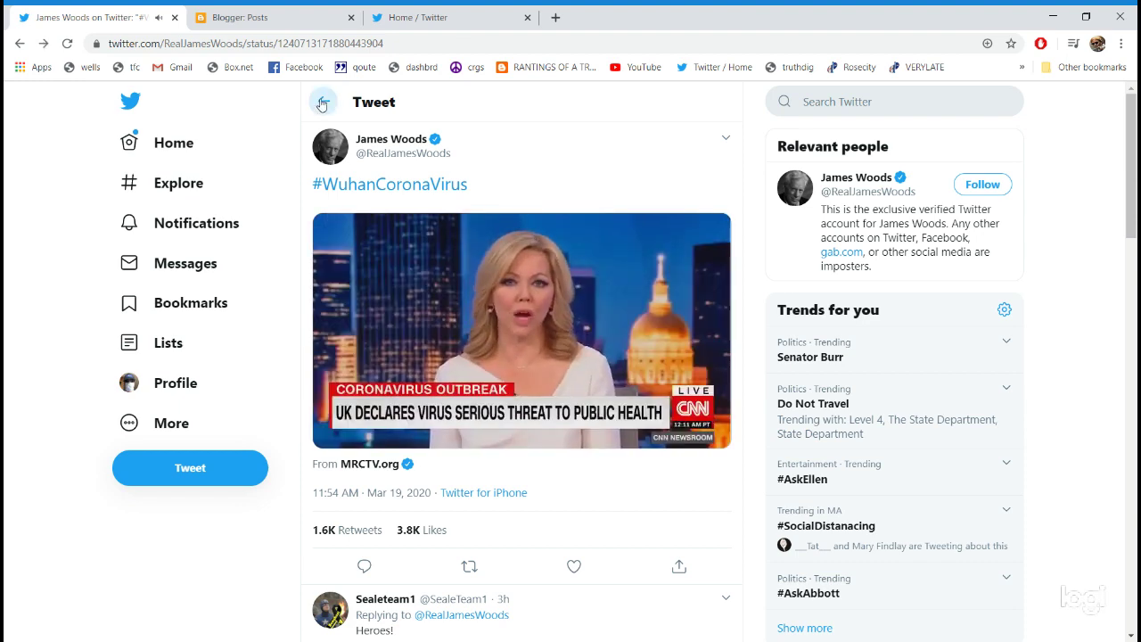
pyautogui.click(323, 102)
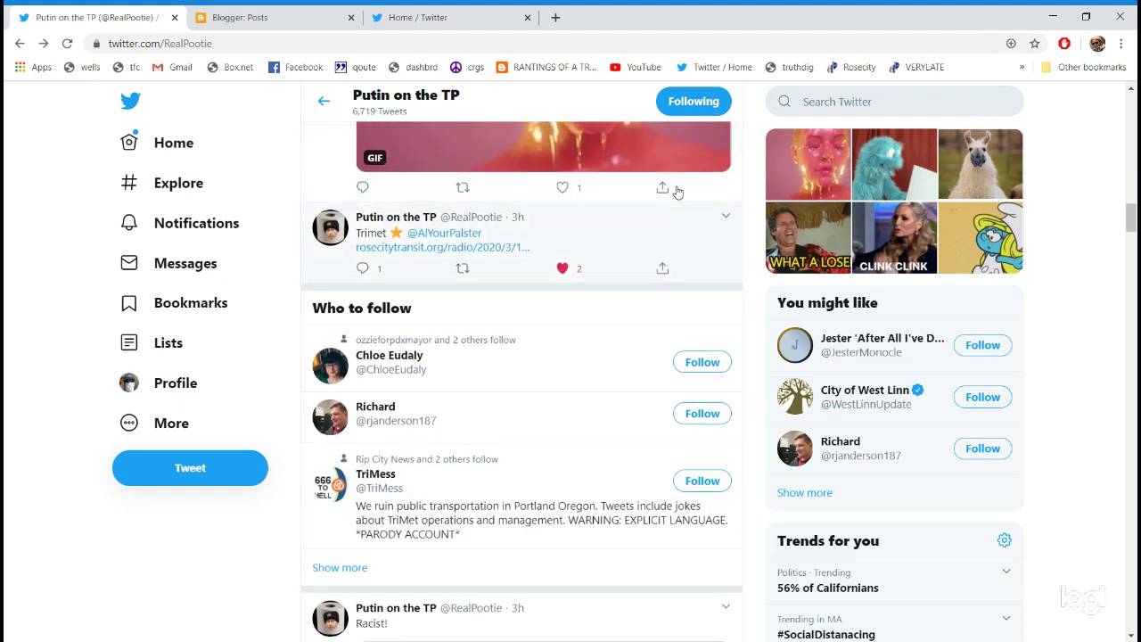
pyautogui.scroll(2, 638, 236)
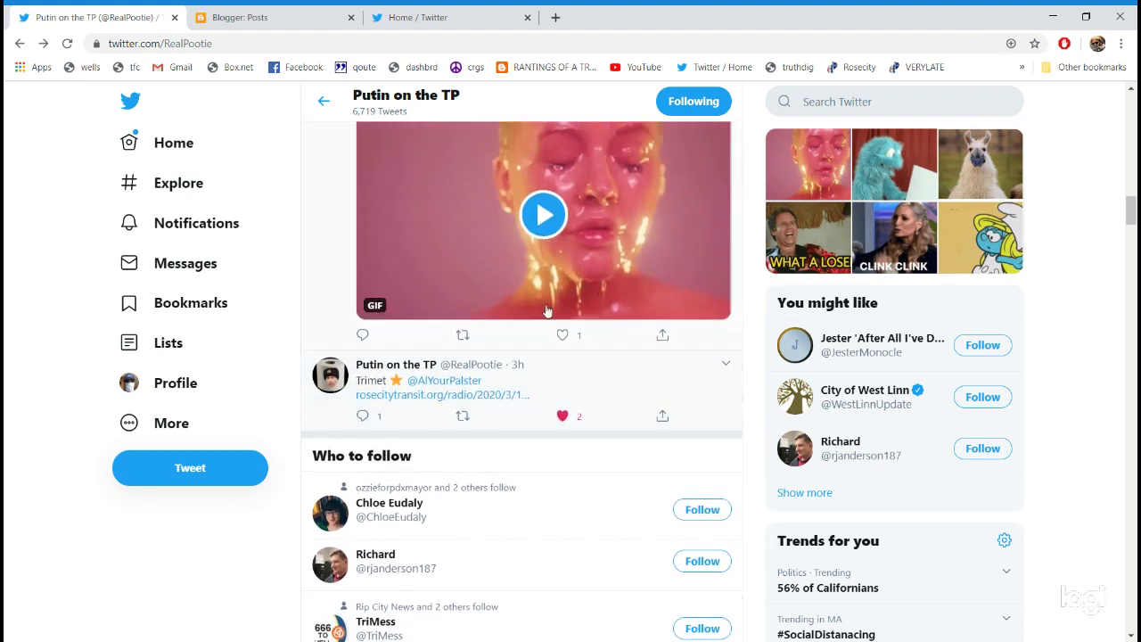
# Step: Open the radio clips, then like 'Crazy lady at Delta Park' and 'Yes maam it is'
pyautogui.click(430, 396)
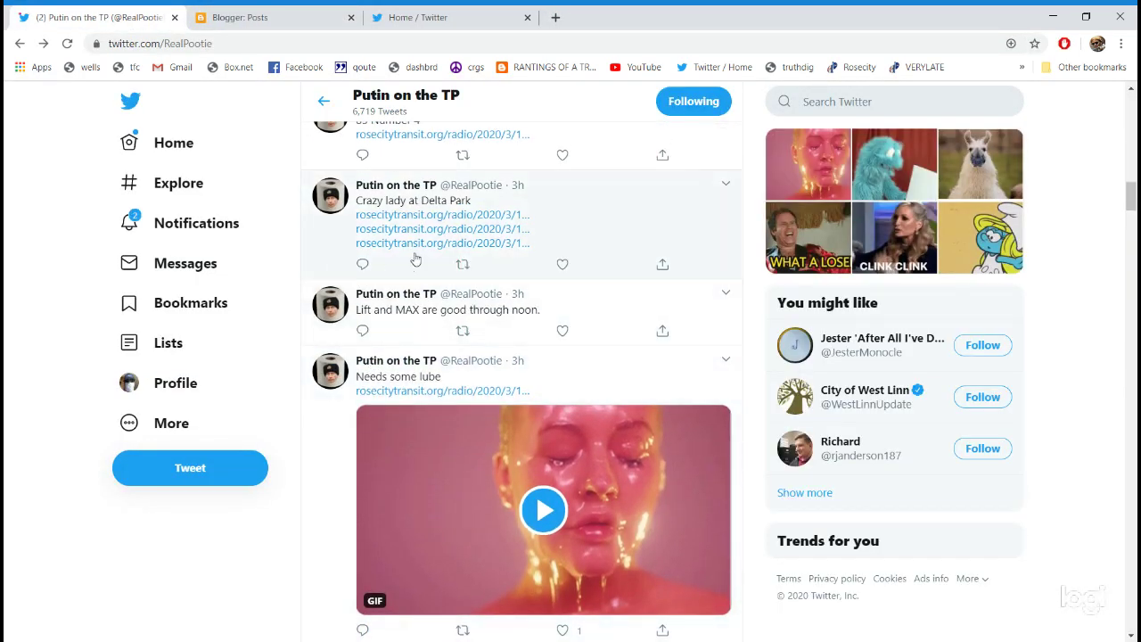
pyautogui.click(424, 215)
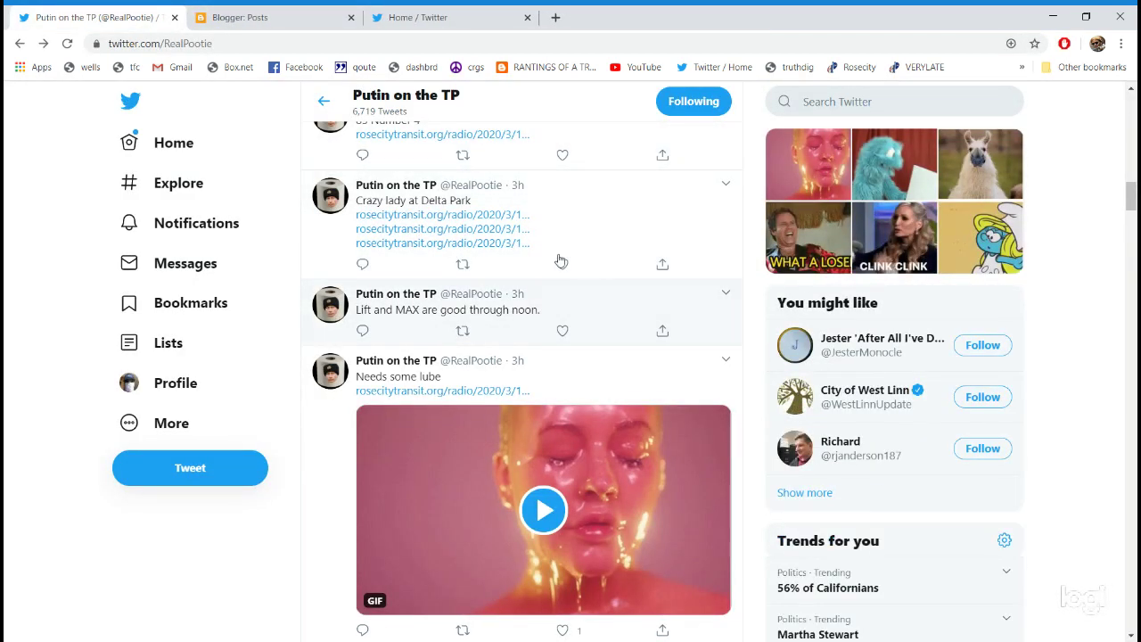
pyautogui.click(562, 263)
pyautogui.scroll(2, 561, 261)
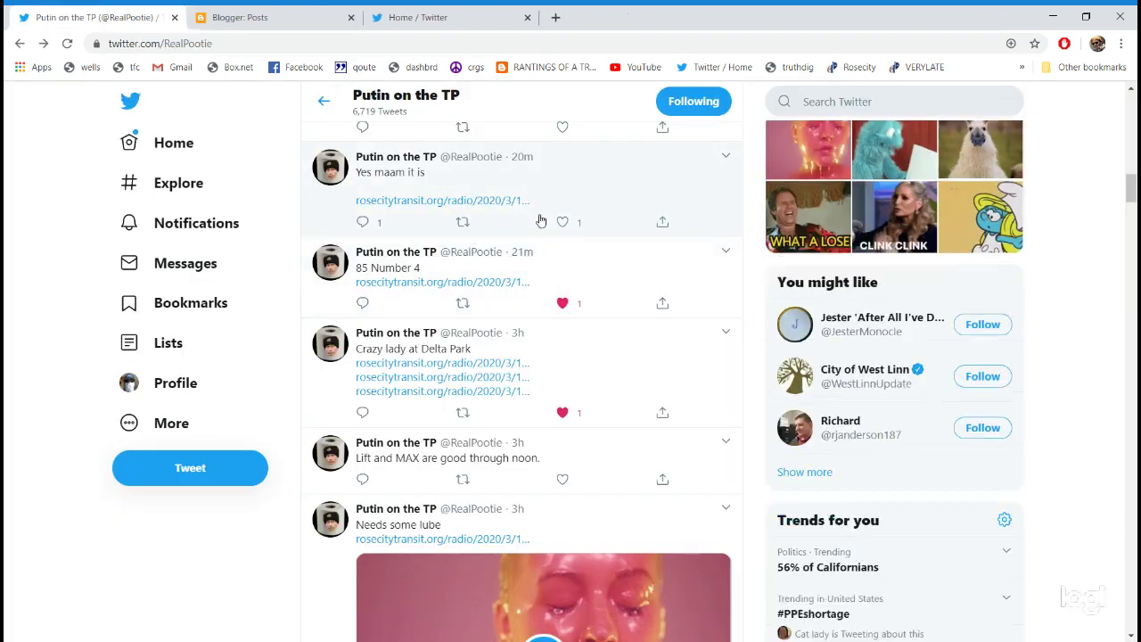
pyautogui.click(563, 222)
pyautogui.scroll(2, 553, 222)
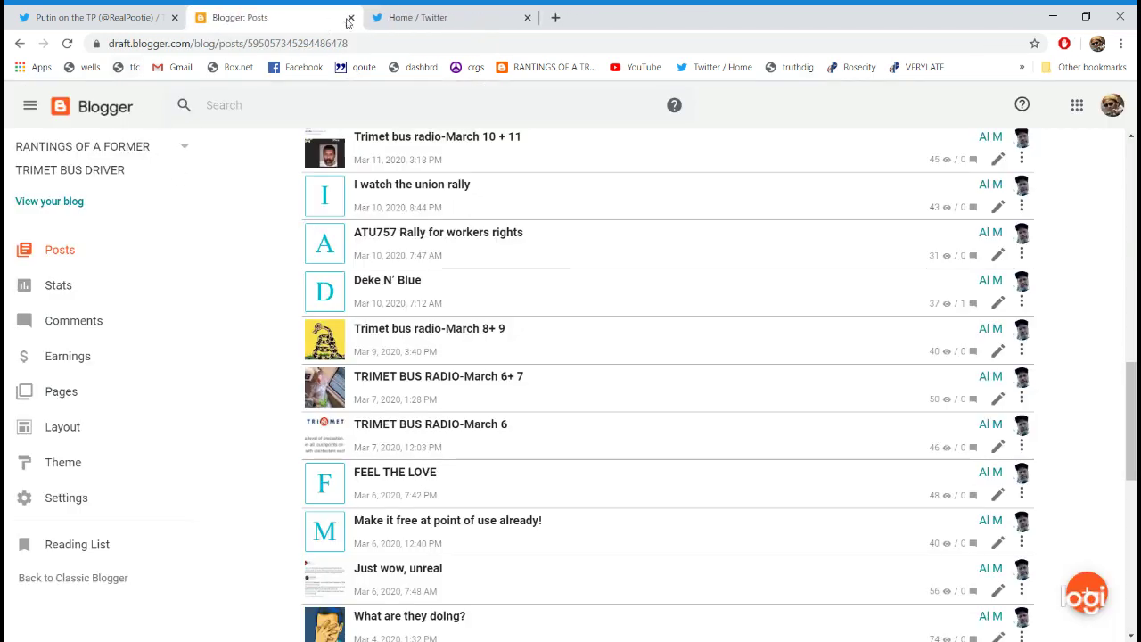
pyautogui.click(352, 17)
# Step: Close the radio clip page, return to RealPootie's profile, and like 'A bag'
pyautogui.click(89, 17)
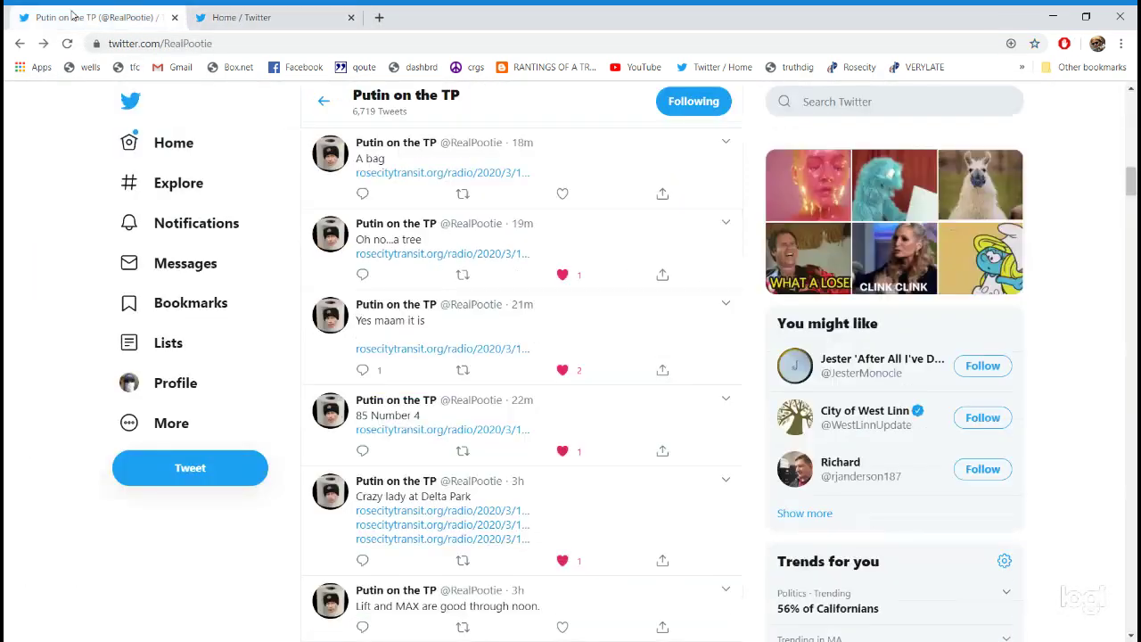
pyautogui.click(562, 194)
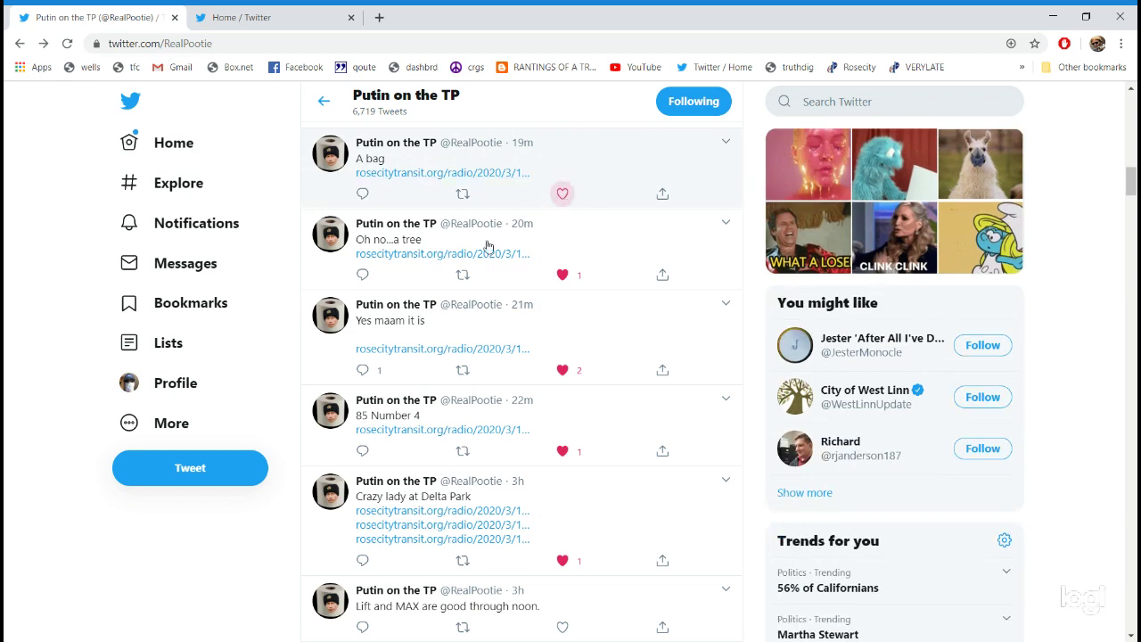
pyautogui.scroll(3, 480, 235)
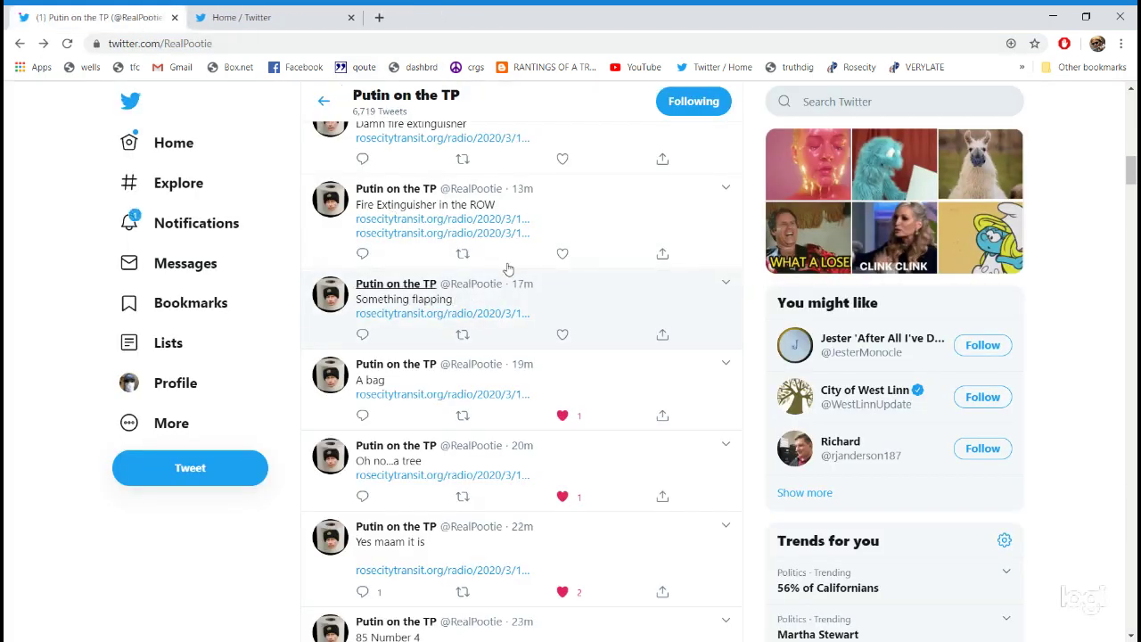
# Step: Like 'Something flapping', 'Fire Extinguisher in the ROW', 'Damn fire extinguisher' and 'Still on going'
pyautogui.click(563, 334)
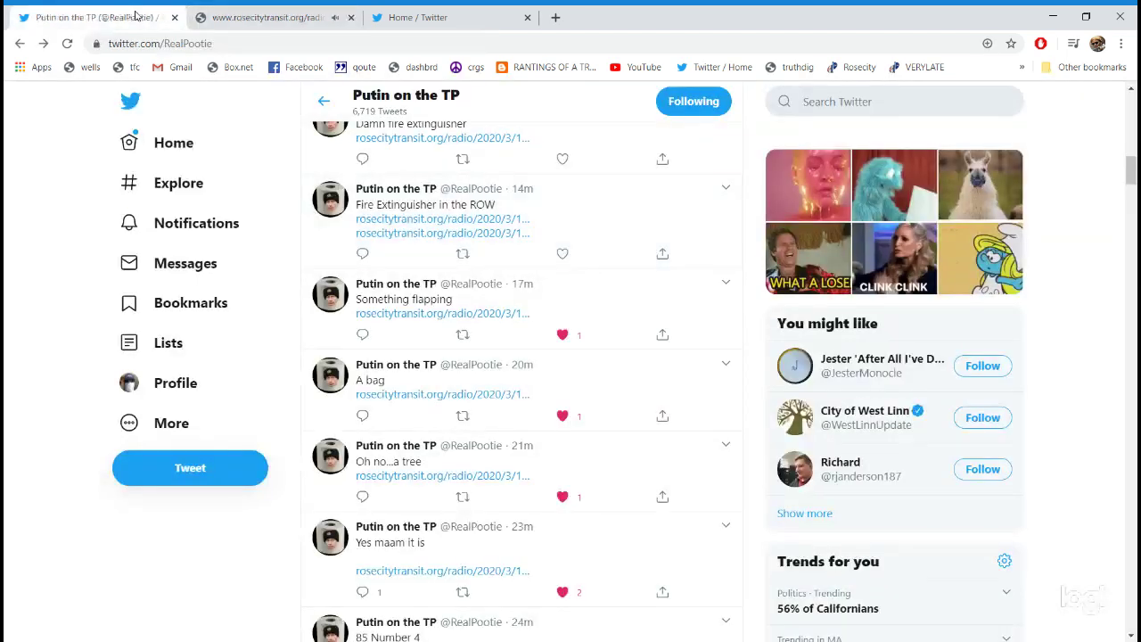
pyautogui.click(563, 254)
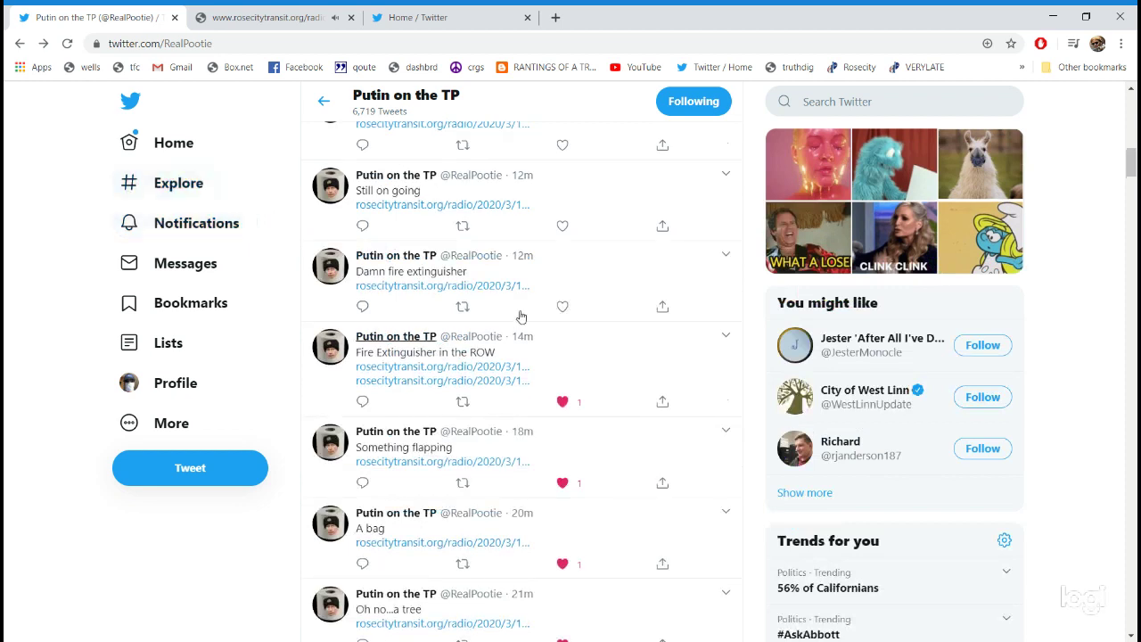
pyautogui.click(563, 306)
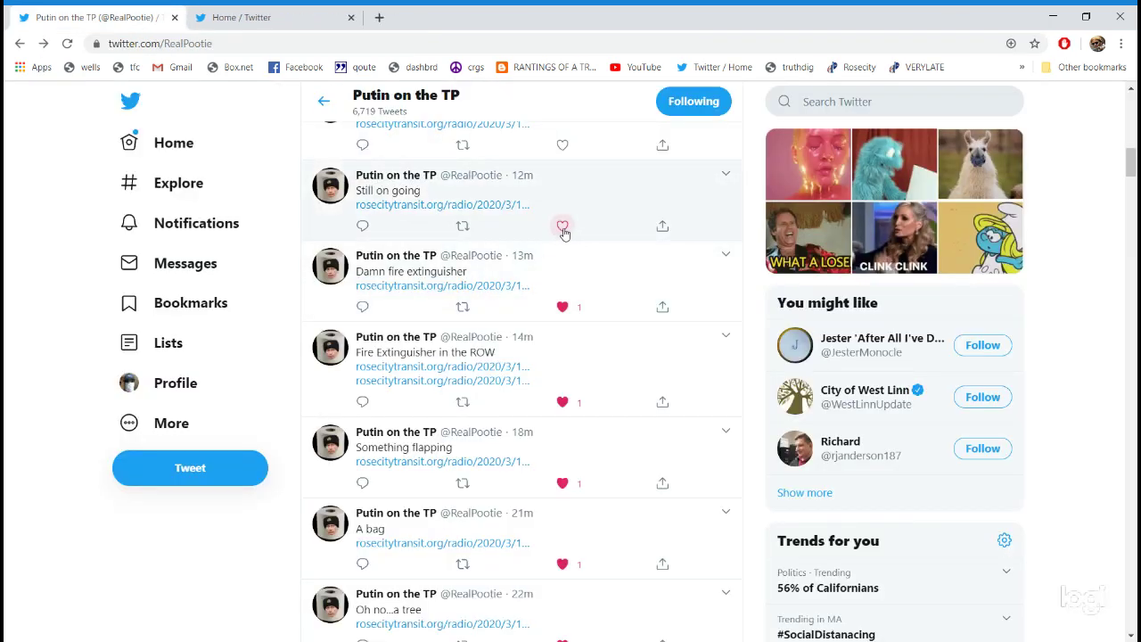
pyautogui.click(562, 225)
pyautogui.scroll(4, 464, 268)
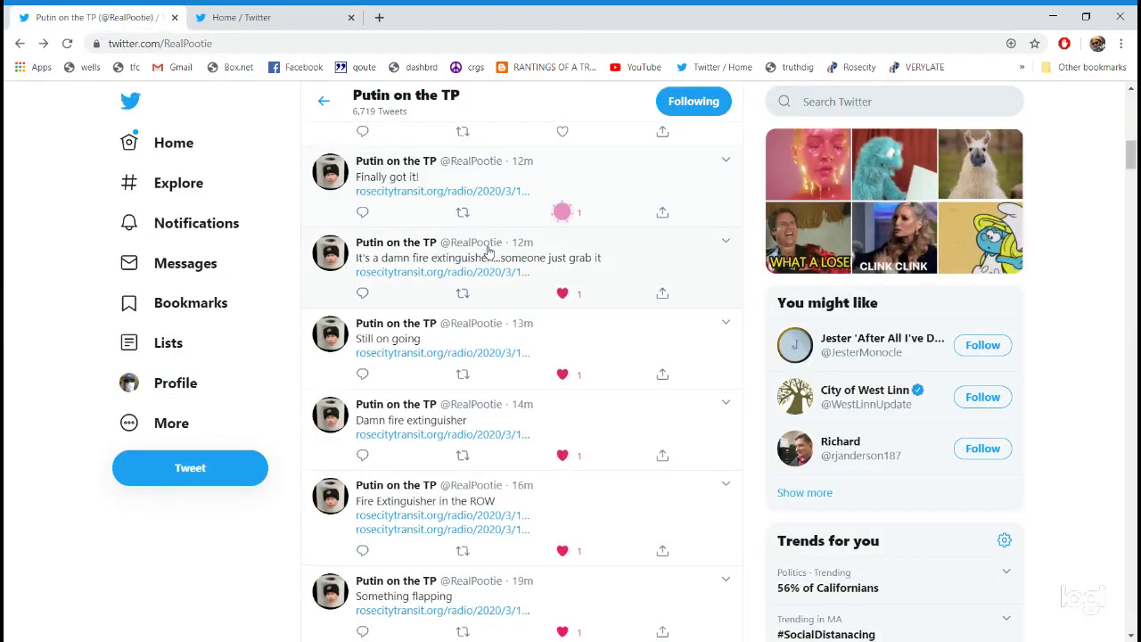
pyautogui.scroll(2, 514, 221)
pyautogui.scroll(4, 514, 221)
pyautogui.scroll(2, 499, 357)
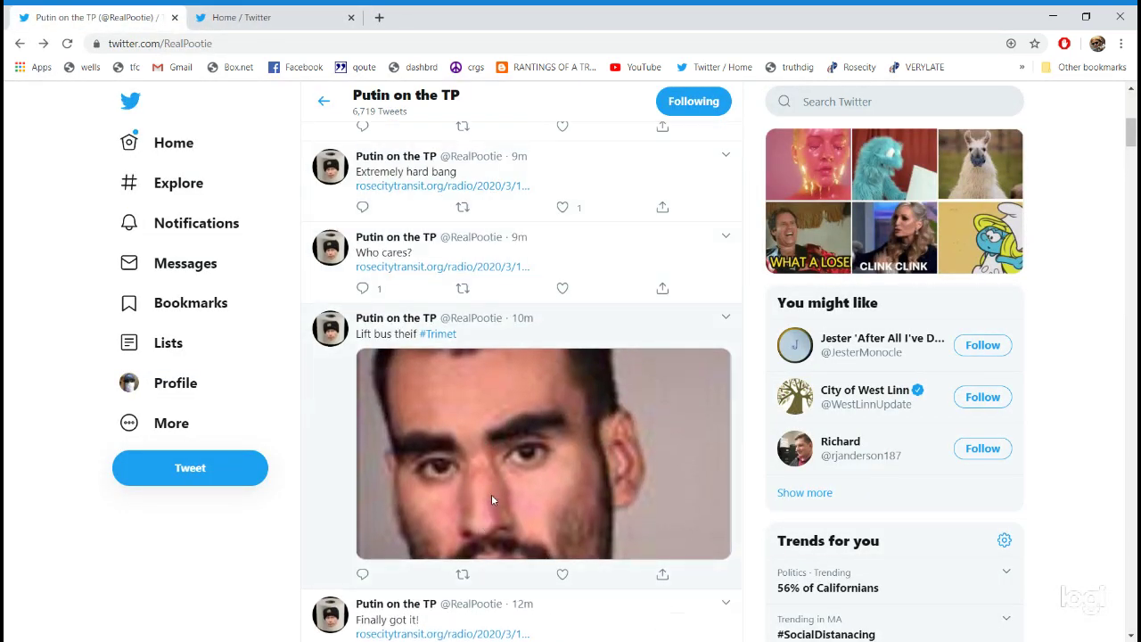
# Step: View the 'Lift bus theif' photo full-size, then close the viewer
pyautogui.click(491, 500)
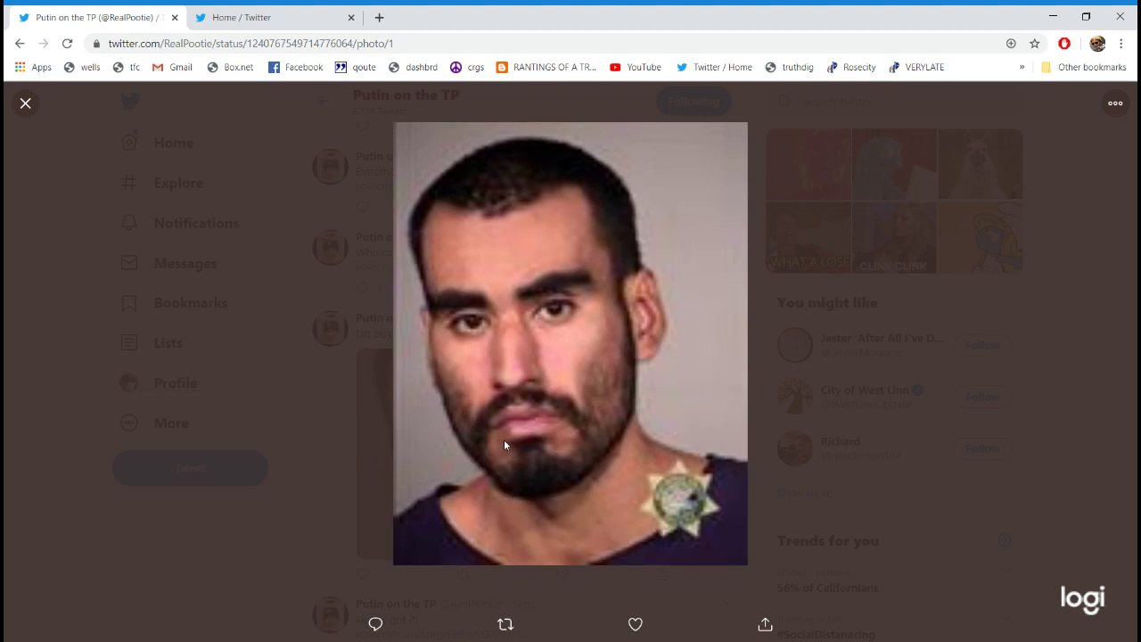
pyautogui.click(26, 103)
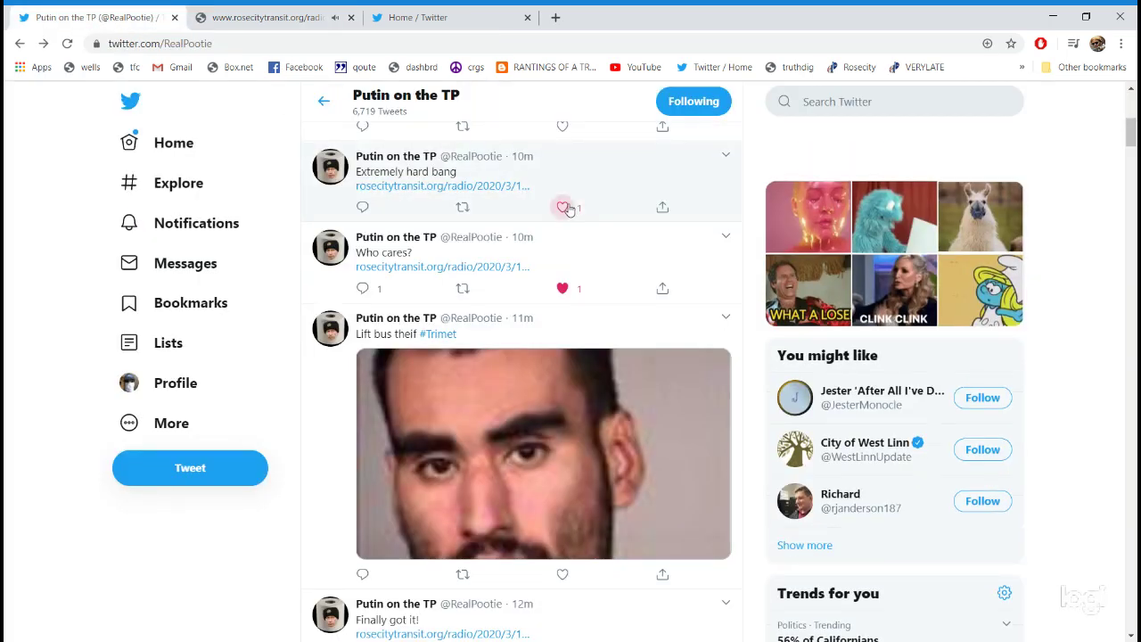
# Step: Like the 'Extremely hard bang' and 'Lets go...where do we go' tweets
pyautogui.click(563, 208)
pyautogui.scroll(3, 563, 267)
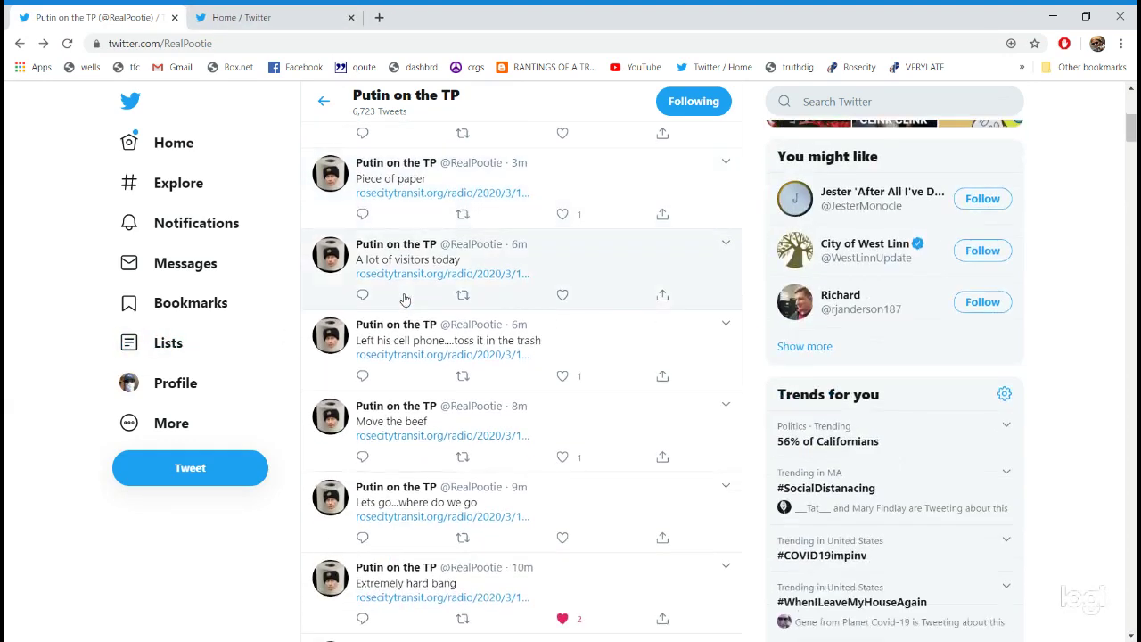
pyautogui.scroll(-1, 404, 299)
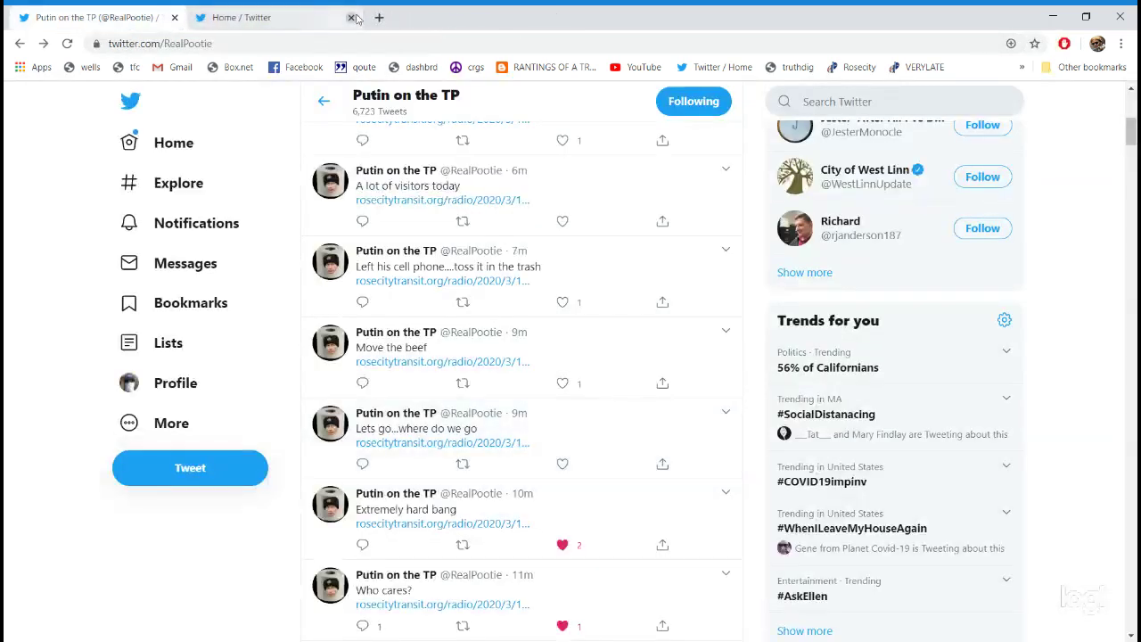
pyautogui.click(562, 464)
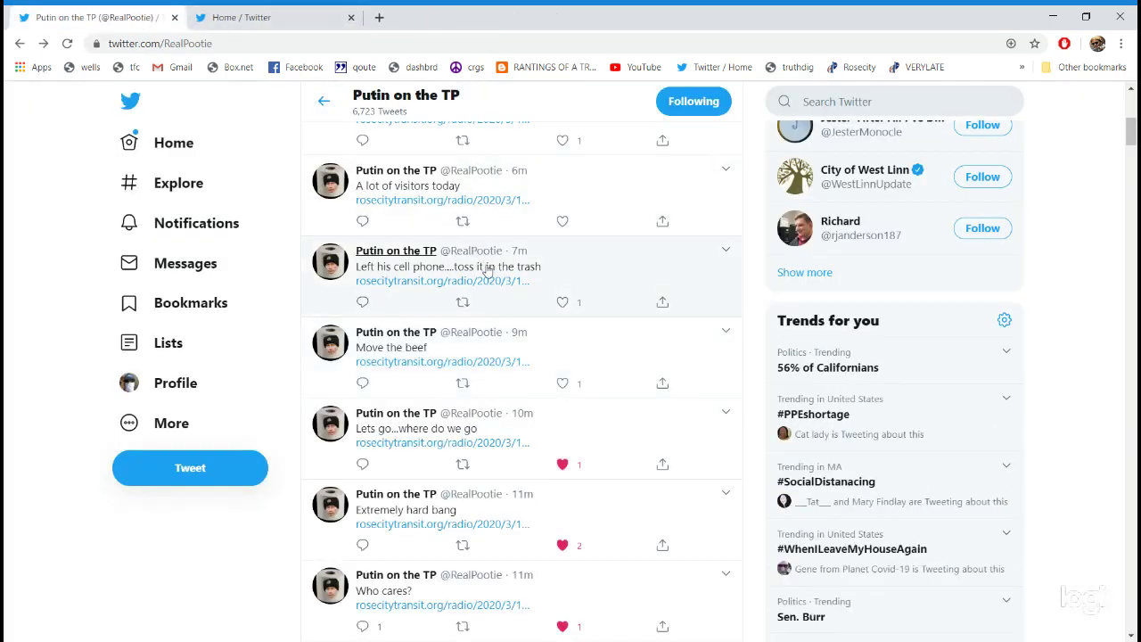
# Step: Like 'Move the beef', 'Left his cell phone' and 'A lot of visitors today', opening their clips
pyautogui.click(563, 383)
pyautogui.click(425, 282)
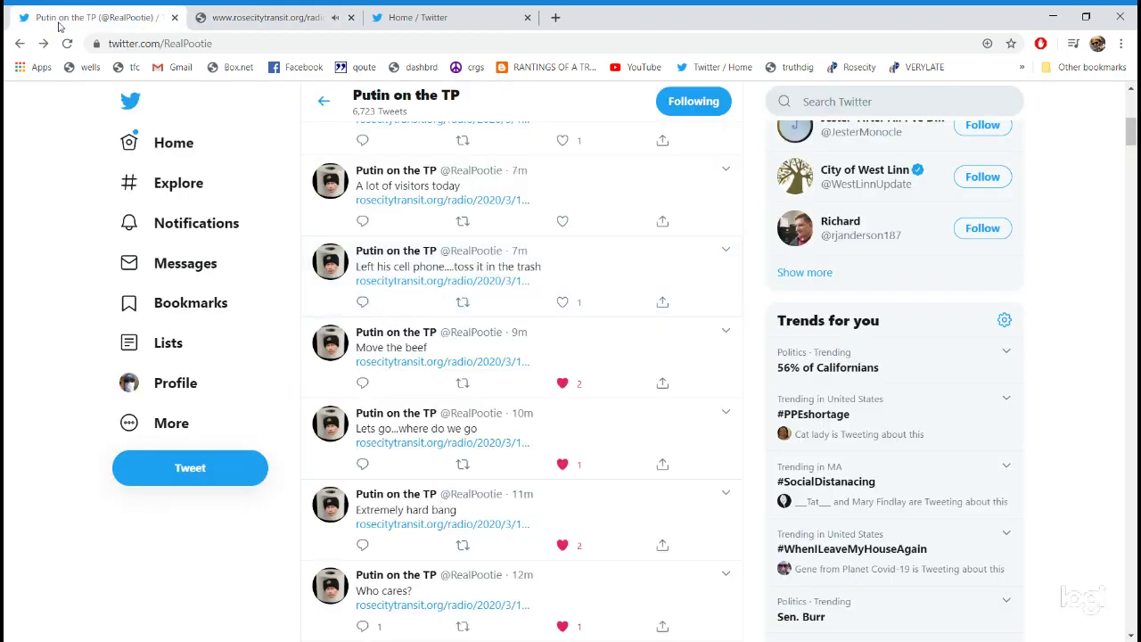
pyautogui.click(562, 302)
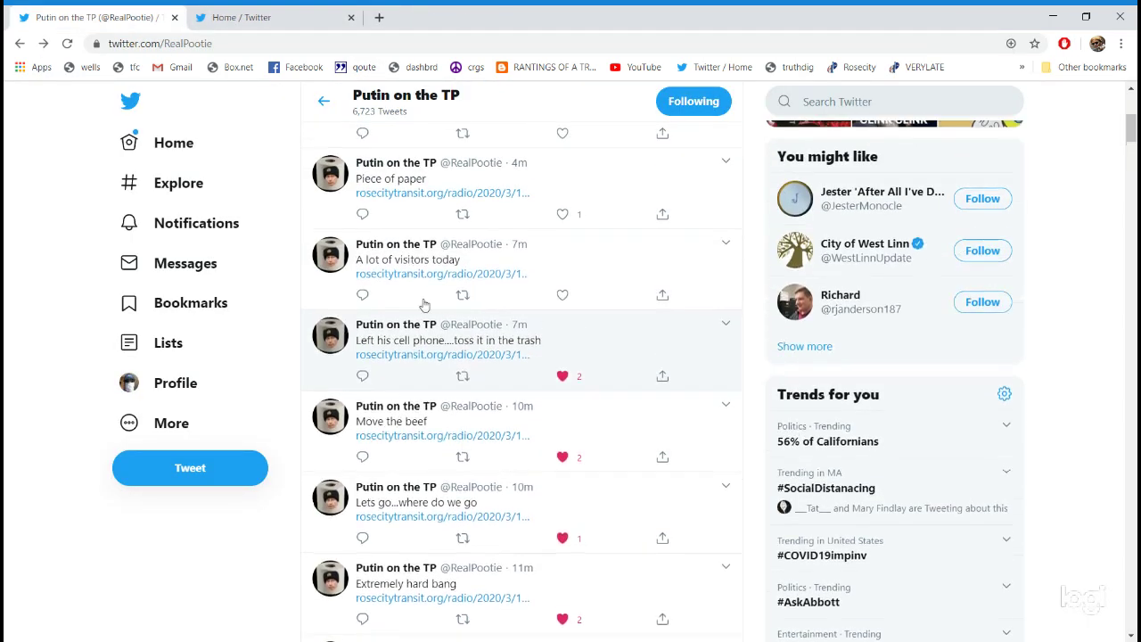
pyautogui.click(409, 274)
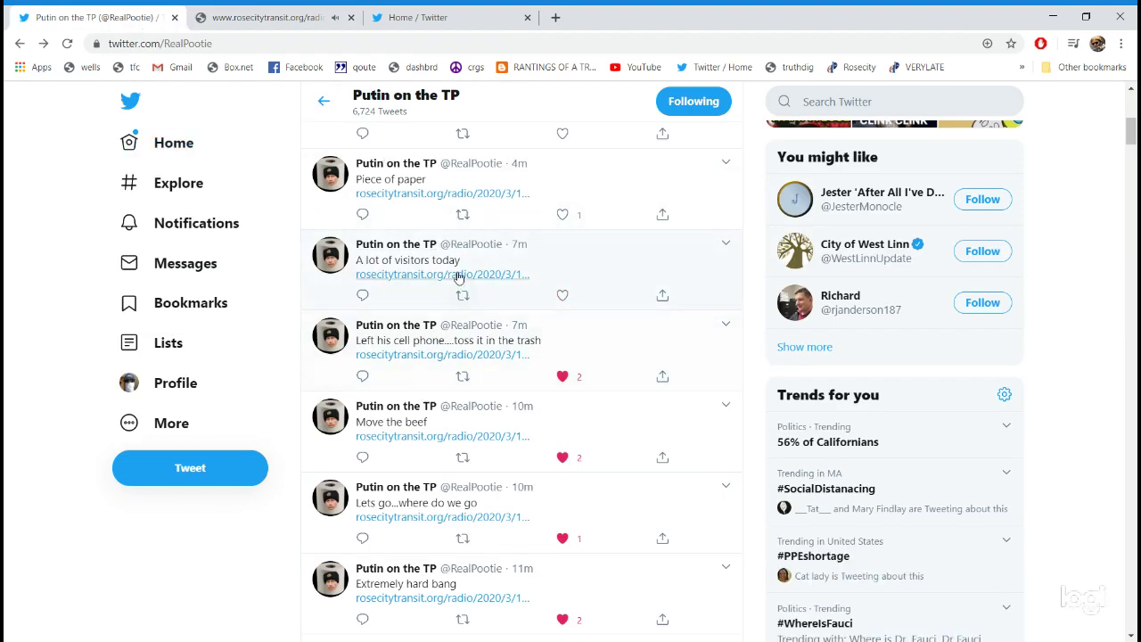
pyautogui.click(563, 295)
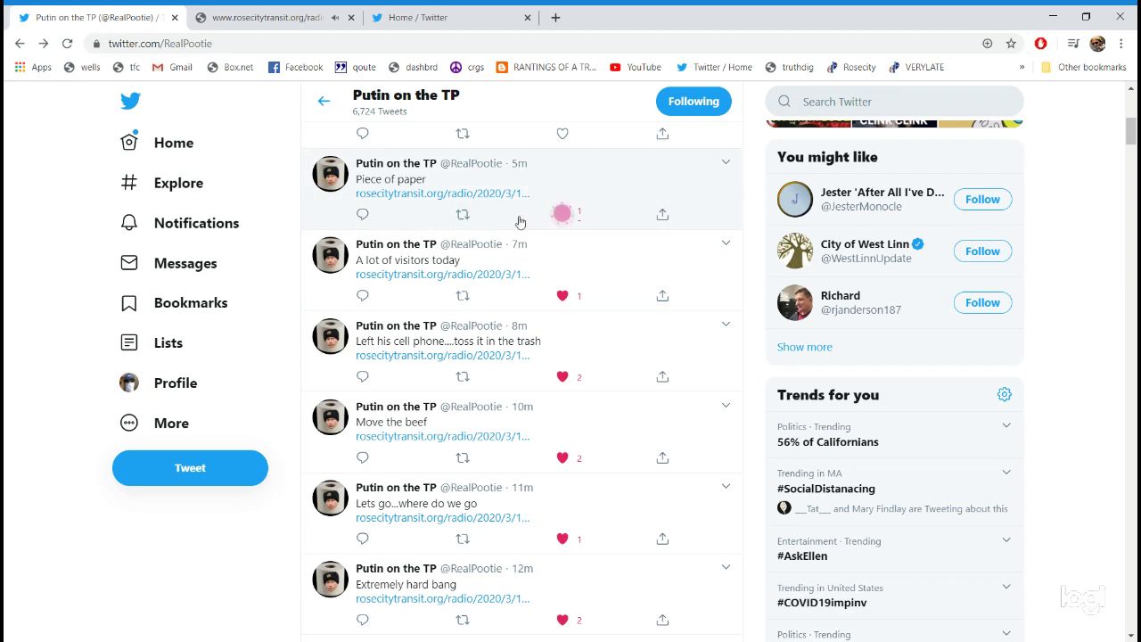
pyautogui.scroll(5, 518, 222)
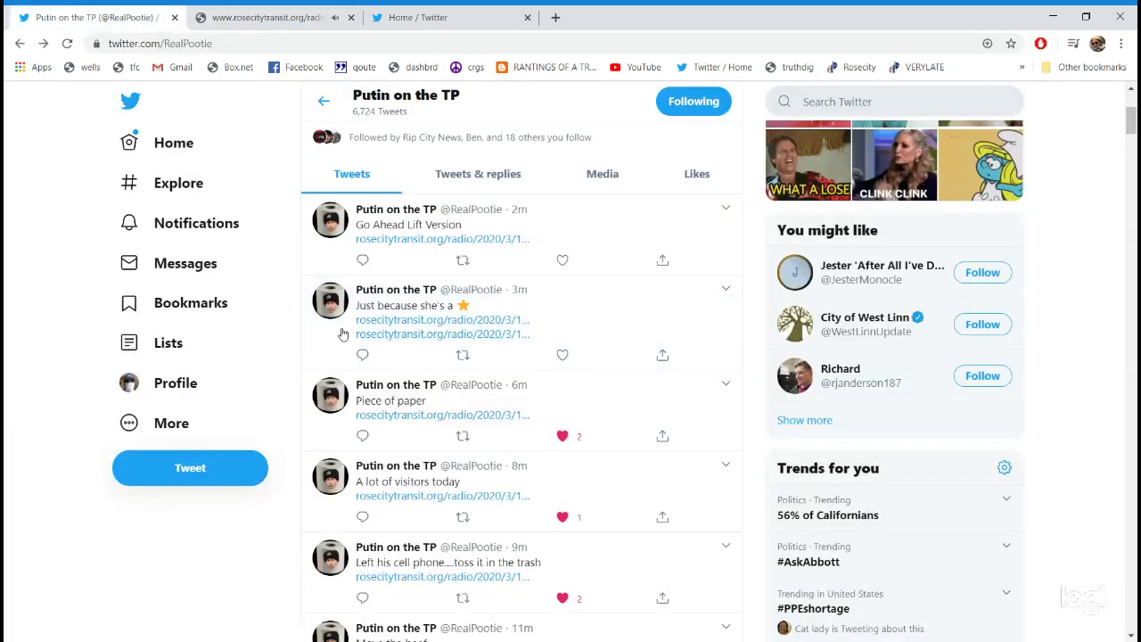
pyautogui.click(462, 355)
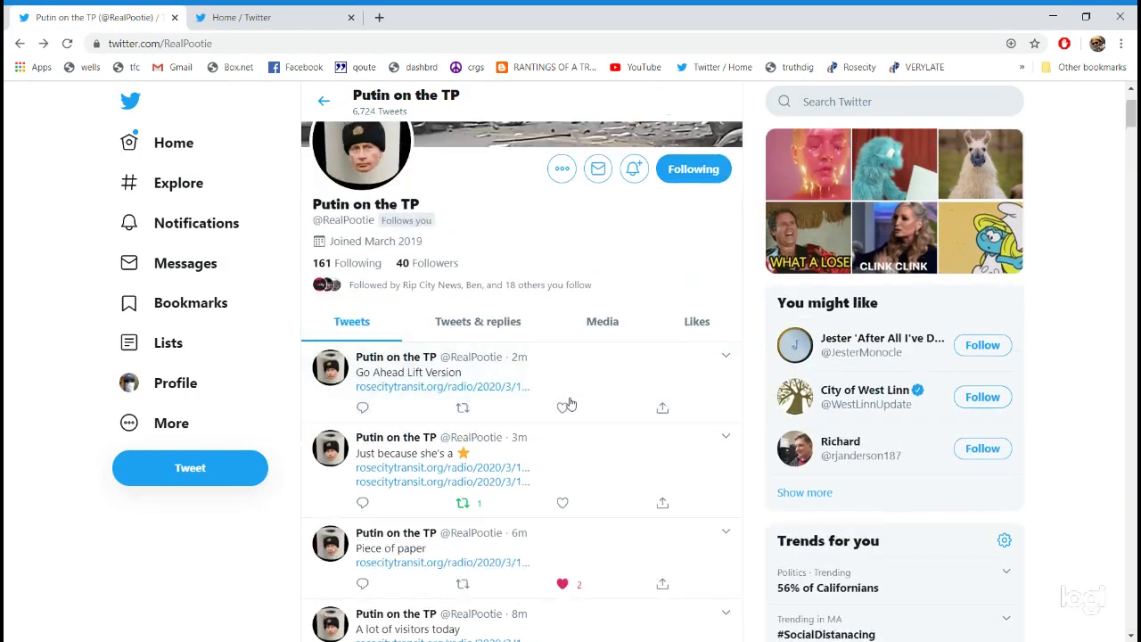
# Step: Like 'Go Ahead Lift Version', reload the profile, then like 'Done with calls through 3:45 Mr. Al'
pyautogui.click(564, 406)
pyautogui.click(68, 43)
pyautogui.click(68, 43)
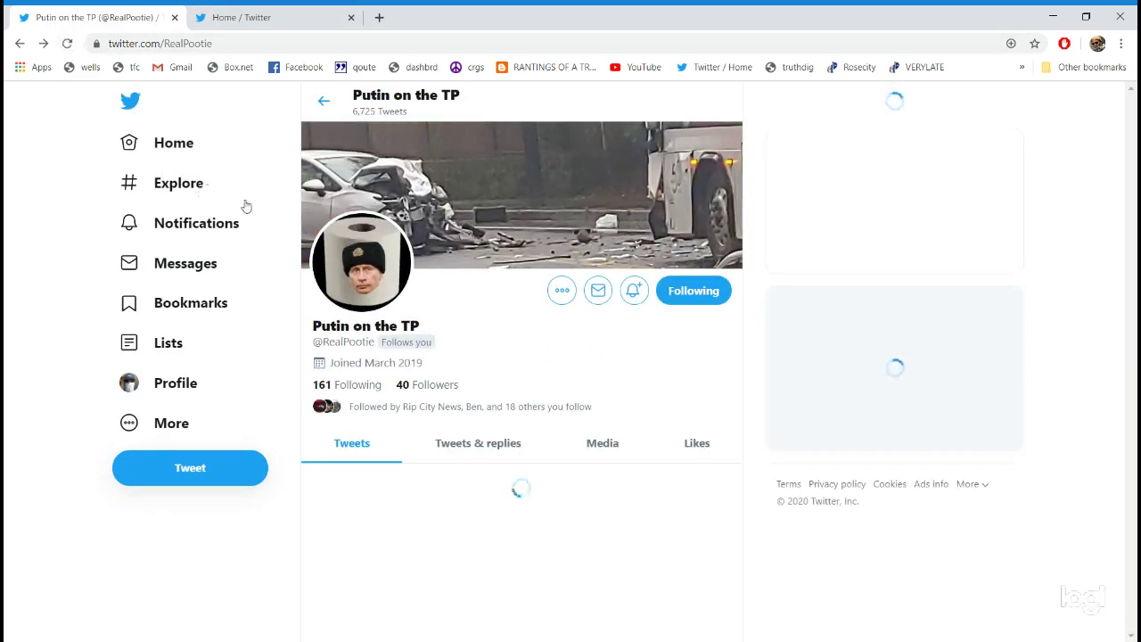
pyautogui.scroll(-2, 522, 356)
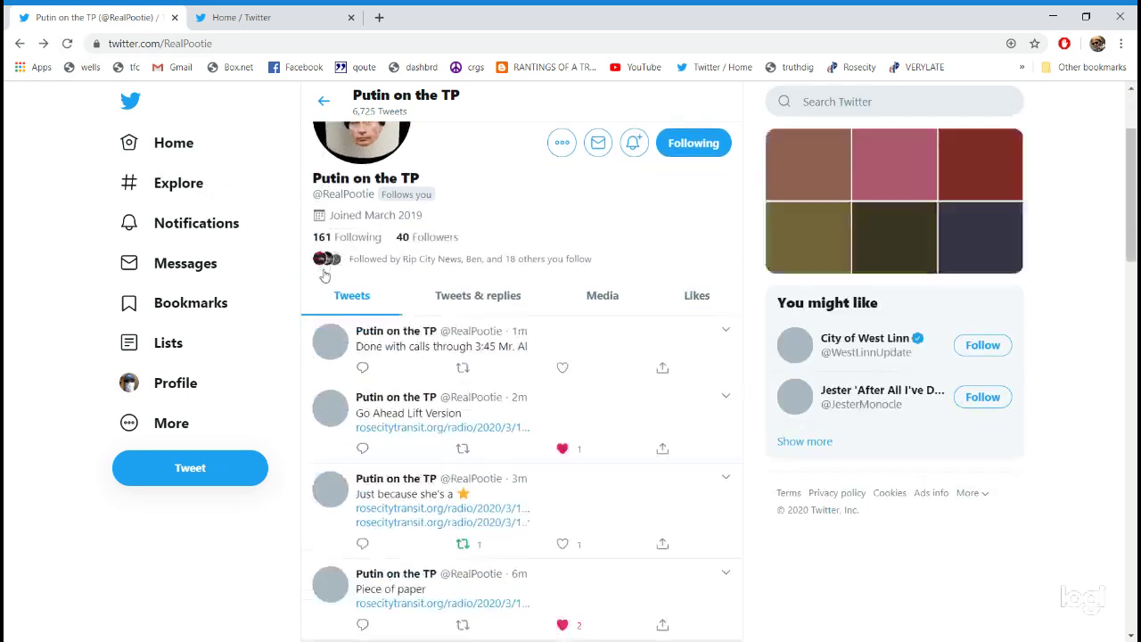
pyautogui.click(562, 367)
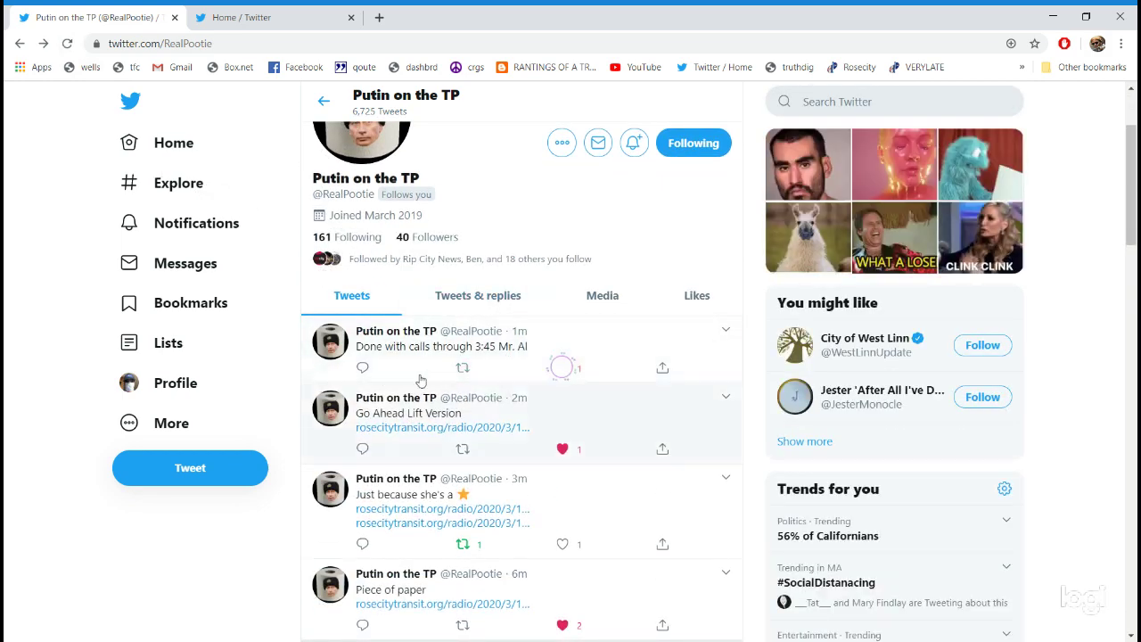
pyautogui.click(362, 368)
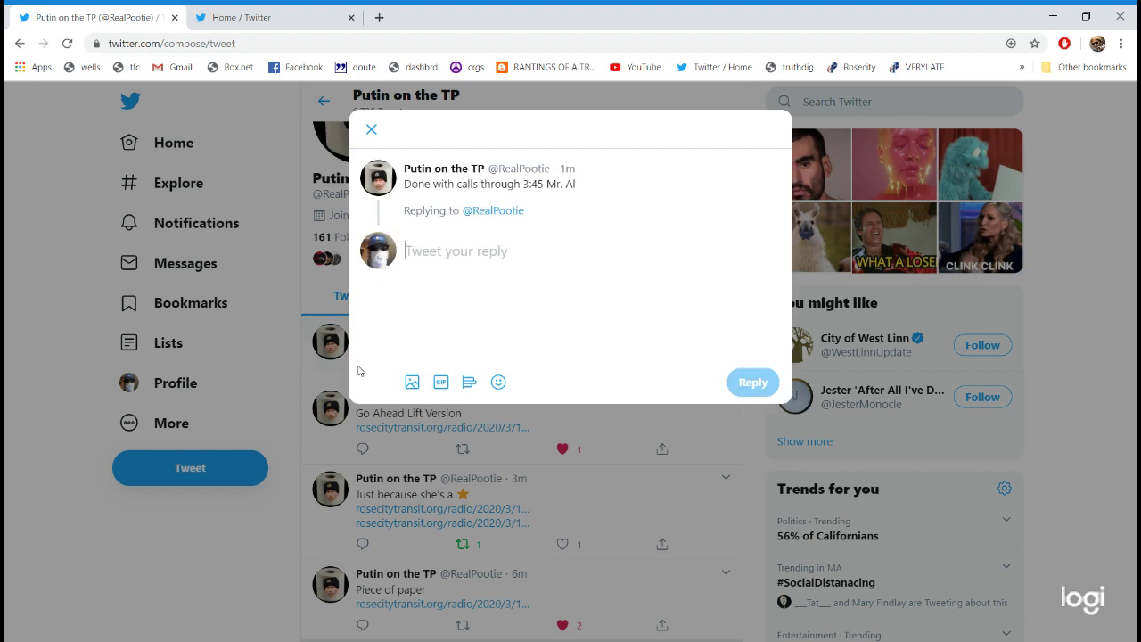
pyautogui.write('JUST CA')
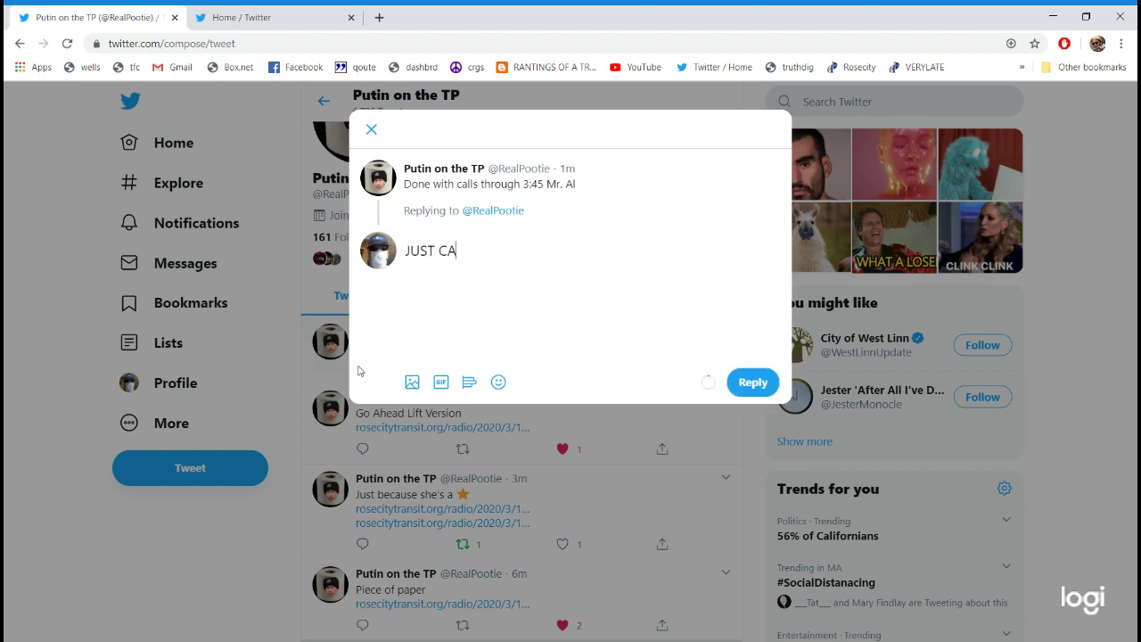
pyautogui.write('UGHT UP!')
pyautogui.click(763, 385)
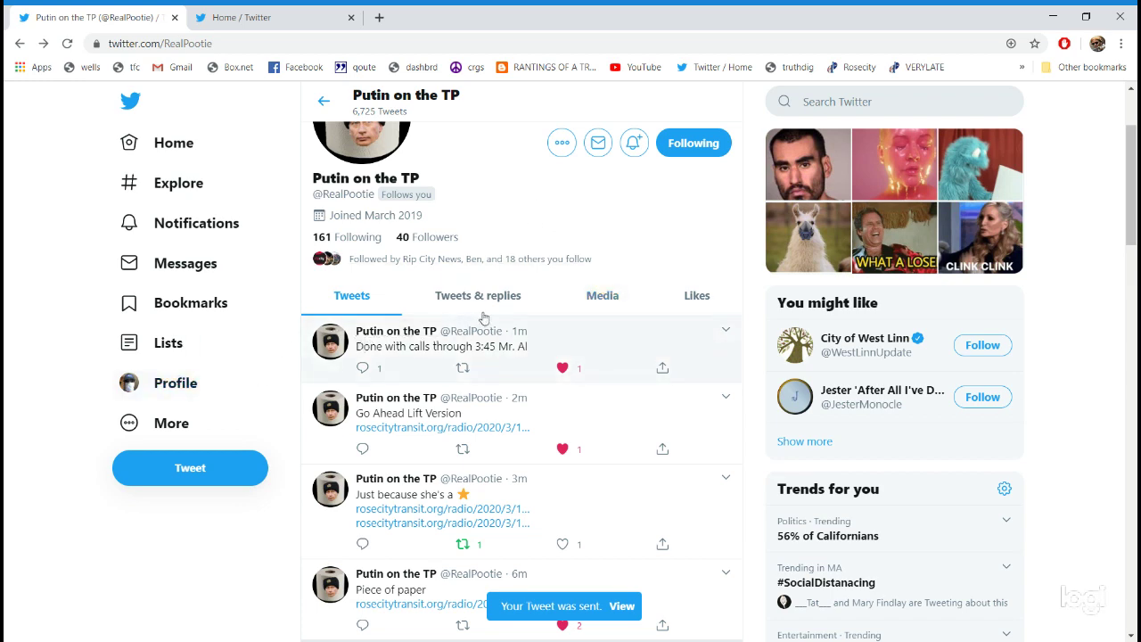
pyautogui.scroll(-2, 484, 316)
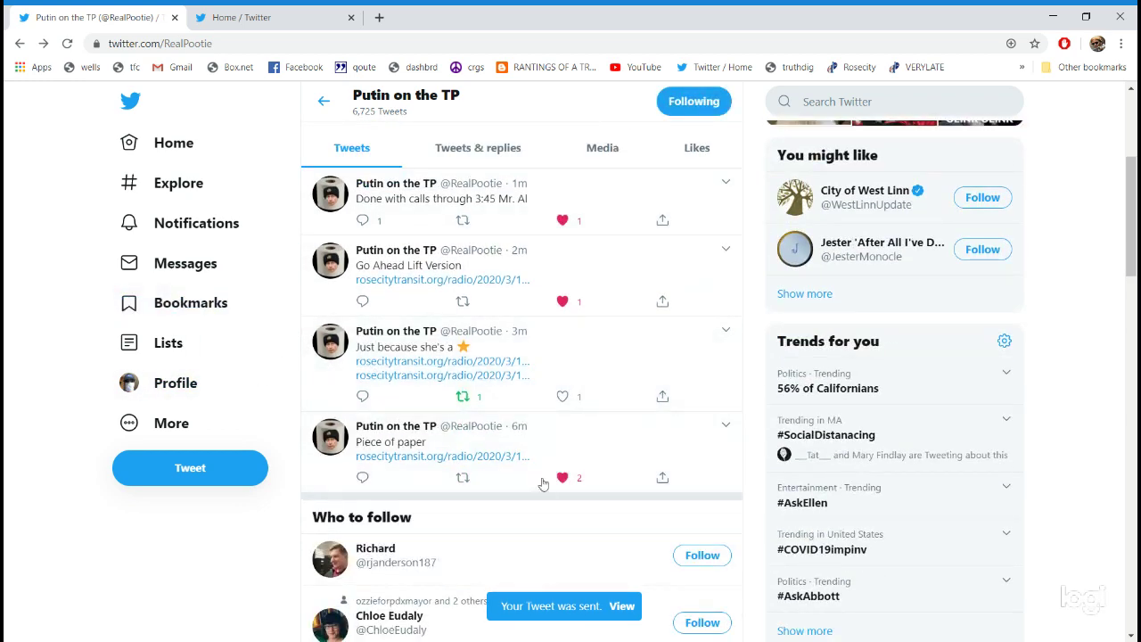